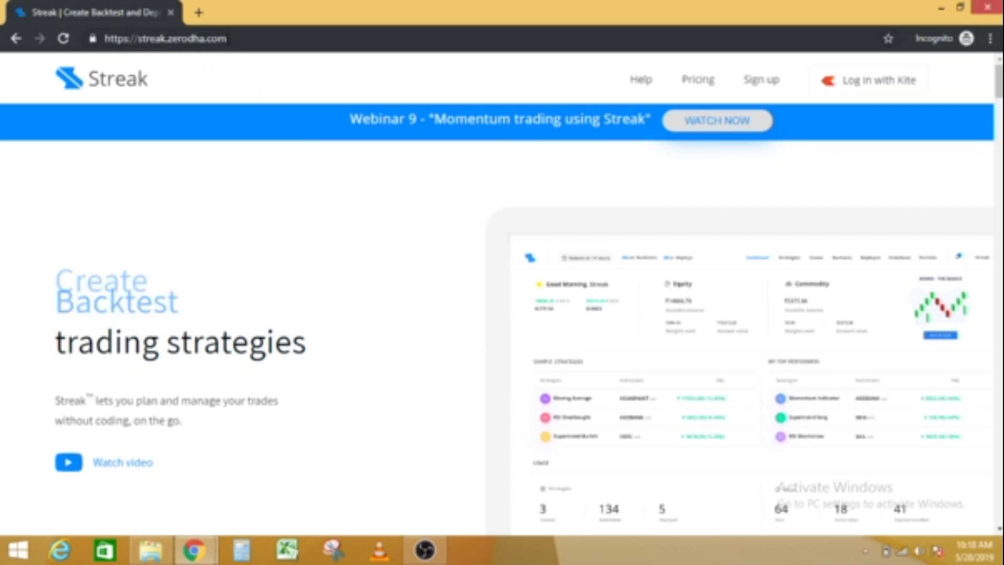
# Step: Open the Kite login page from the Streak homepage at streak.zerodha.com, and minimize that incognito window
pyautogui.moveTo(229, 39); pyautogui.dragTo(104, 39)
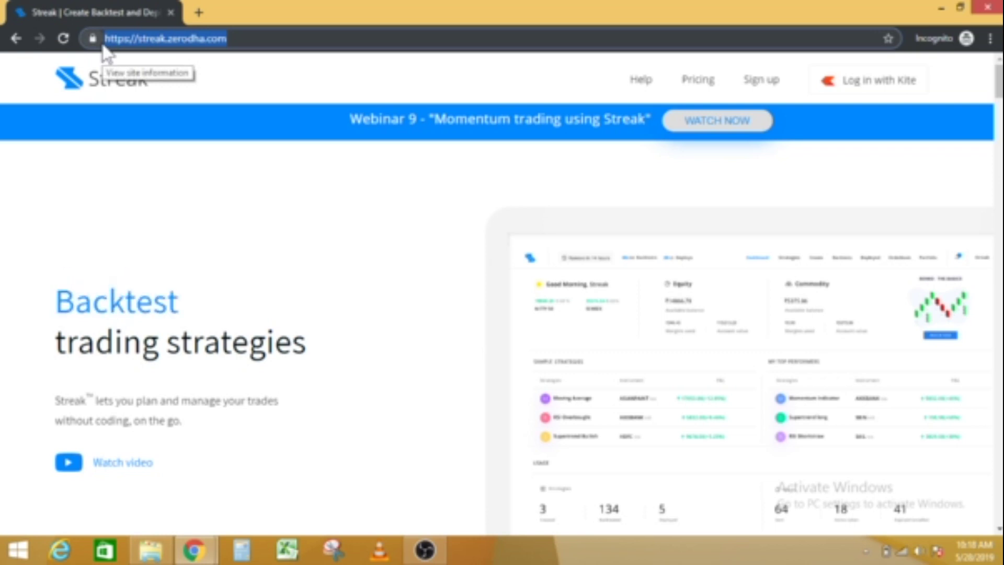
pyautogui.click(364, 212)
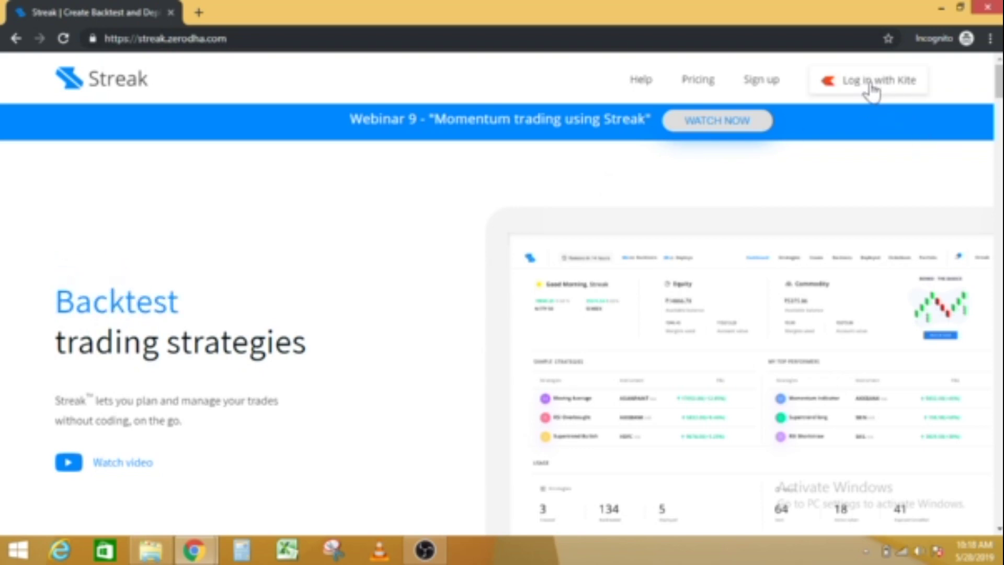
pyautogui.click(870, 85)
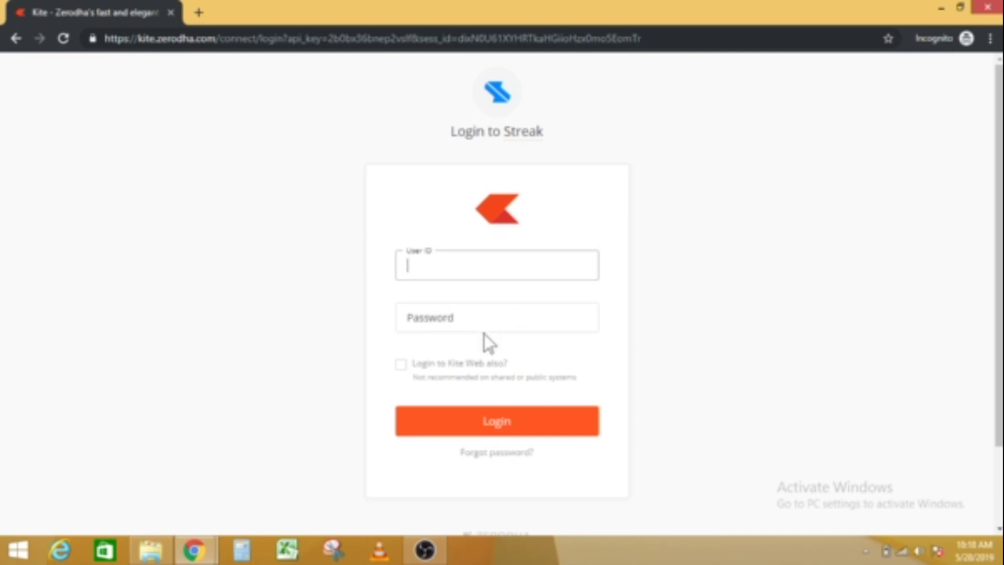
pyautogui.click(940, 8)
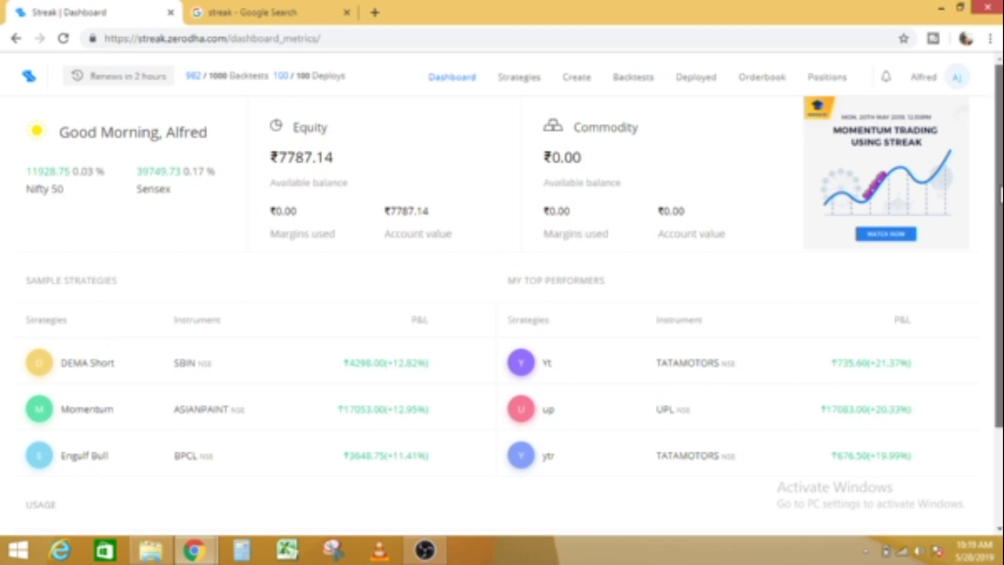
# Step: Look over the dashboard and the saved strategies, and open the form for creating a new strategy
pyautogui.scroll(-2, 1000, 193)
pyautogui.scroll(2, 997, 178)
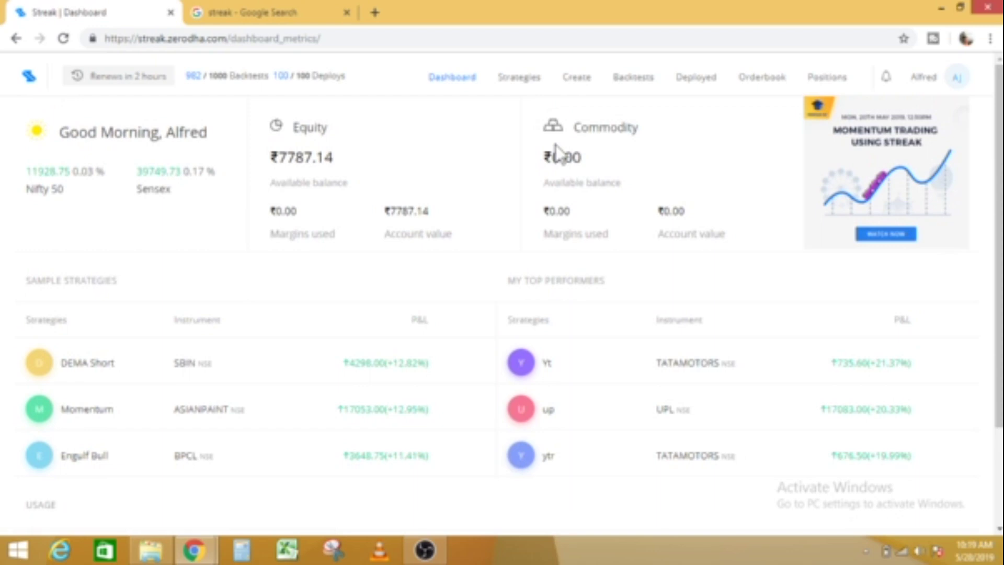
pyautogui.click(524, 85)
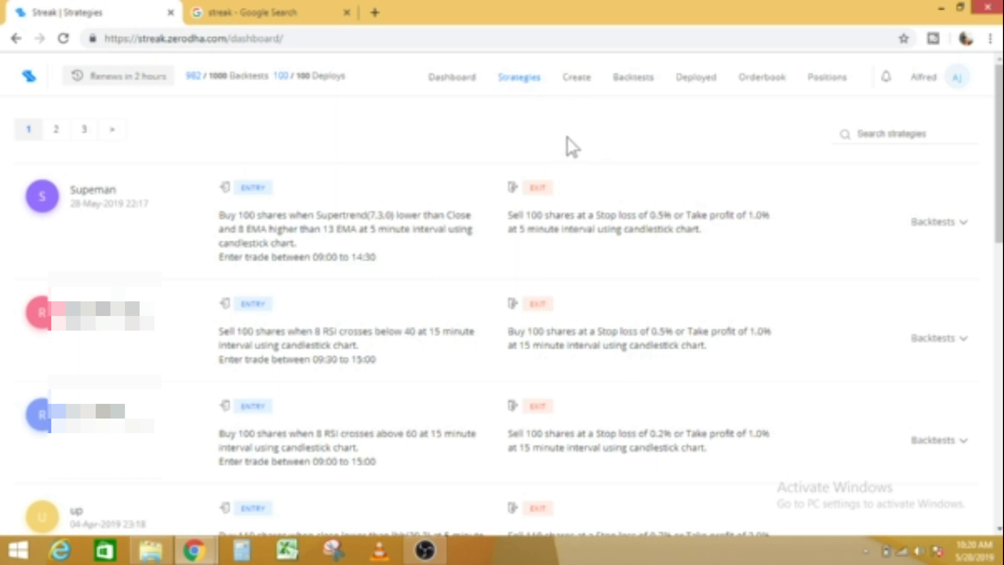
pyautogui.click(581, 92)
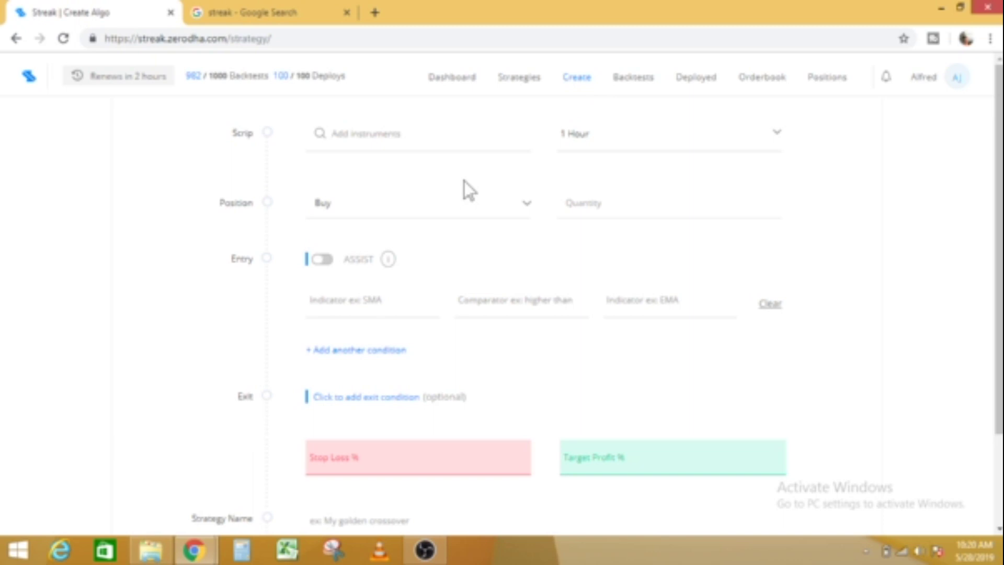
# Step: Add SBIN NSE, ICICIBANK NSE, KOTAKBANK NSE and PNB NSE as the strategy's instruments
pyautogui.click(398, 147)
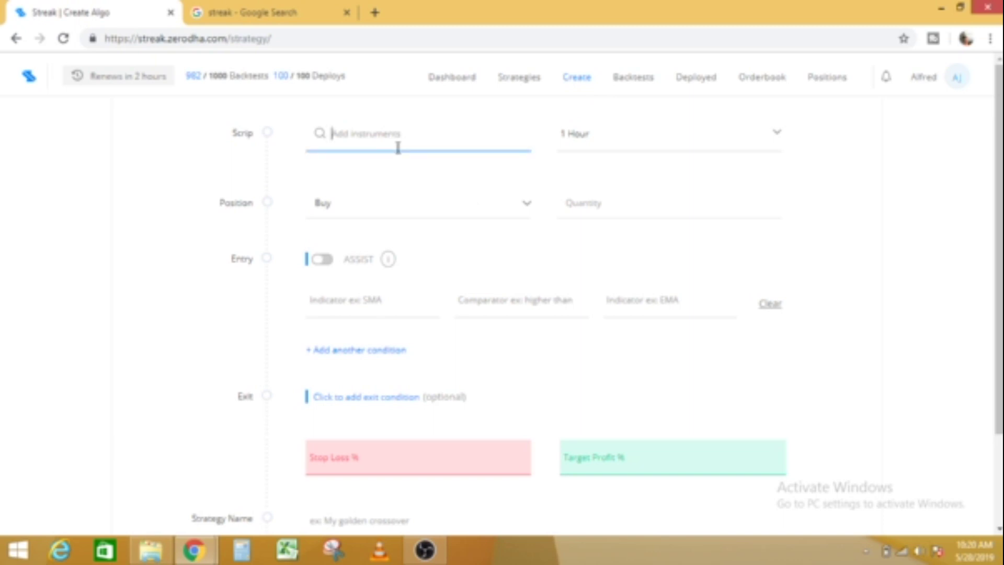
pyautogui.write('sbin')
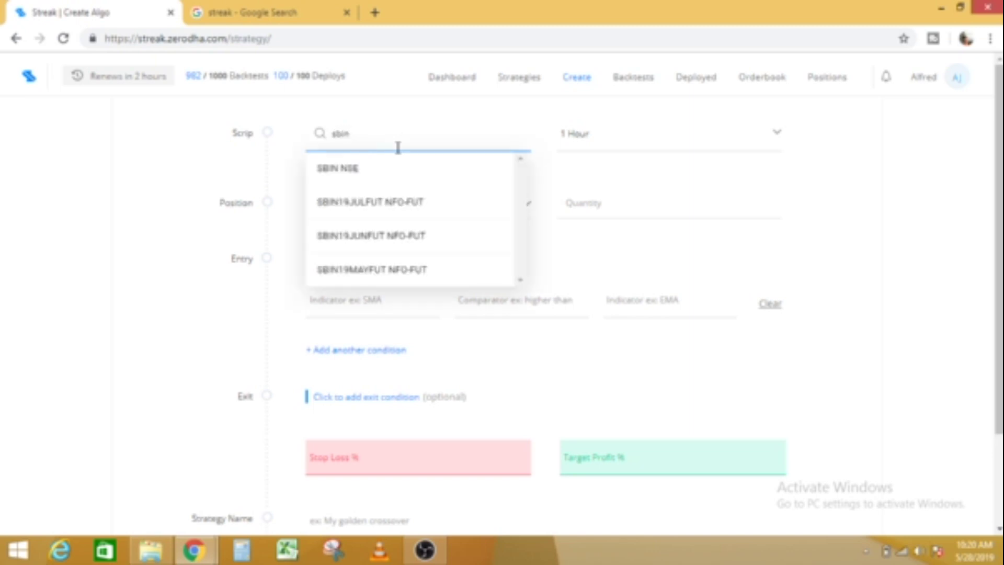
pyautogui.click(380, 169)
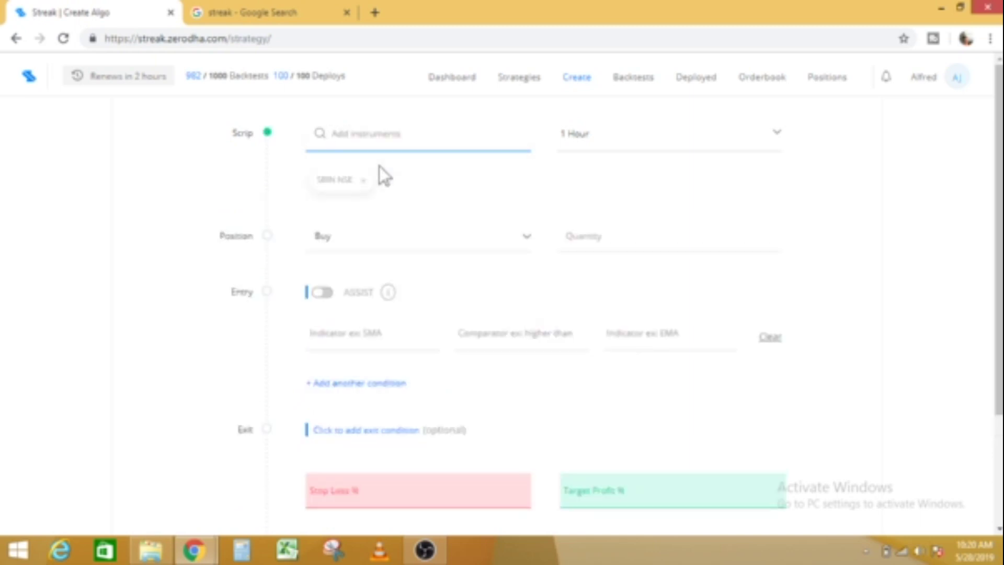
pyautogui.write('ici')
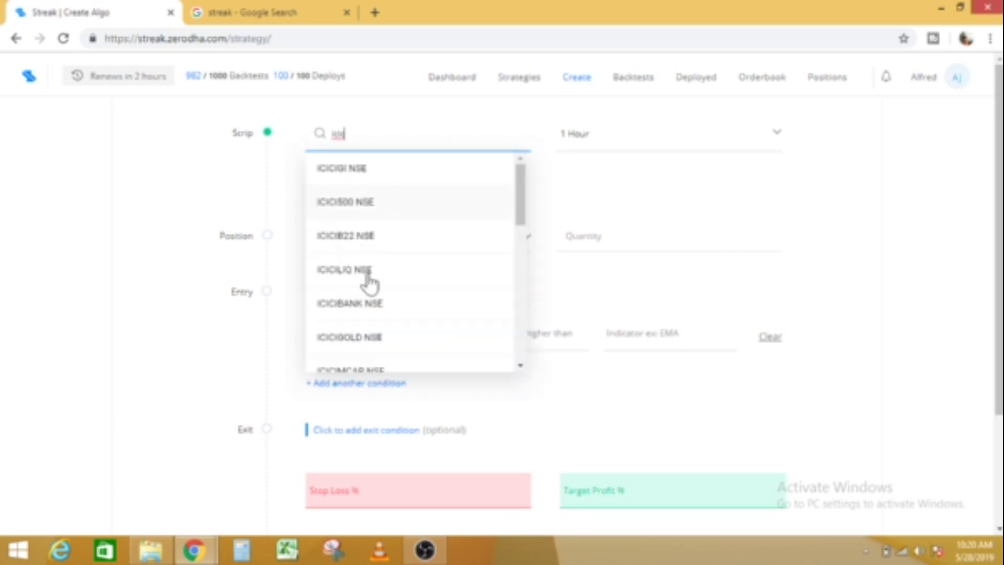
pyautogui.click(369, 304)
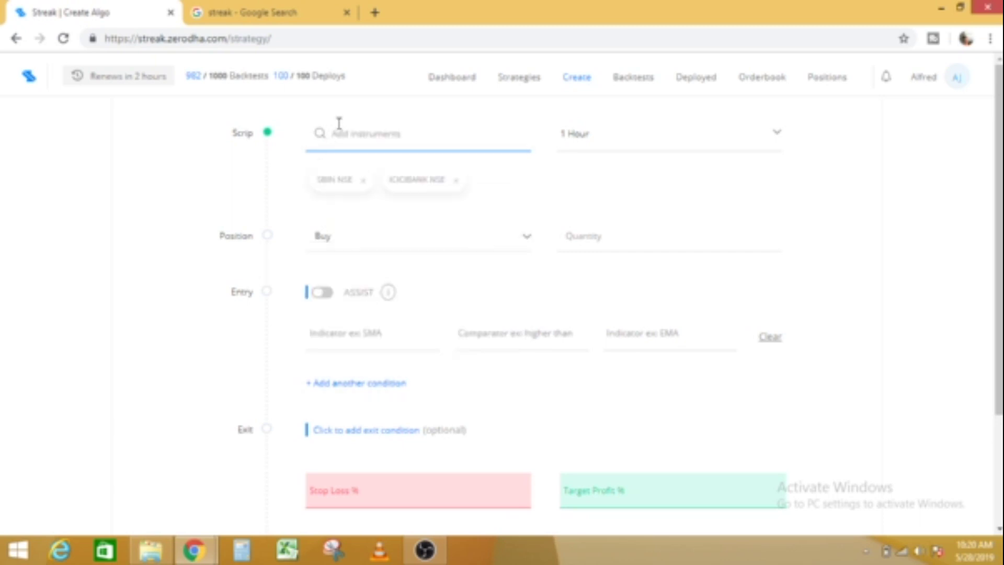
pyautogui.write('kot')
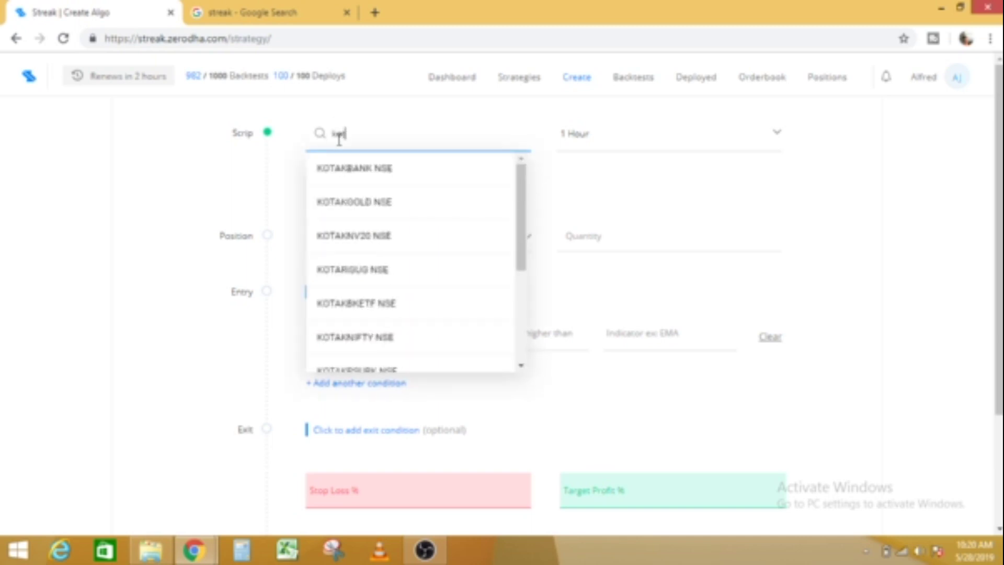
pyautogui.click(340, 172)
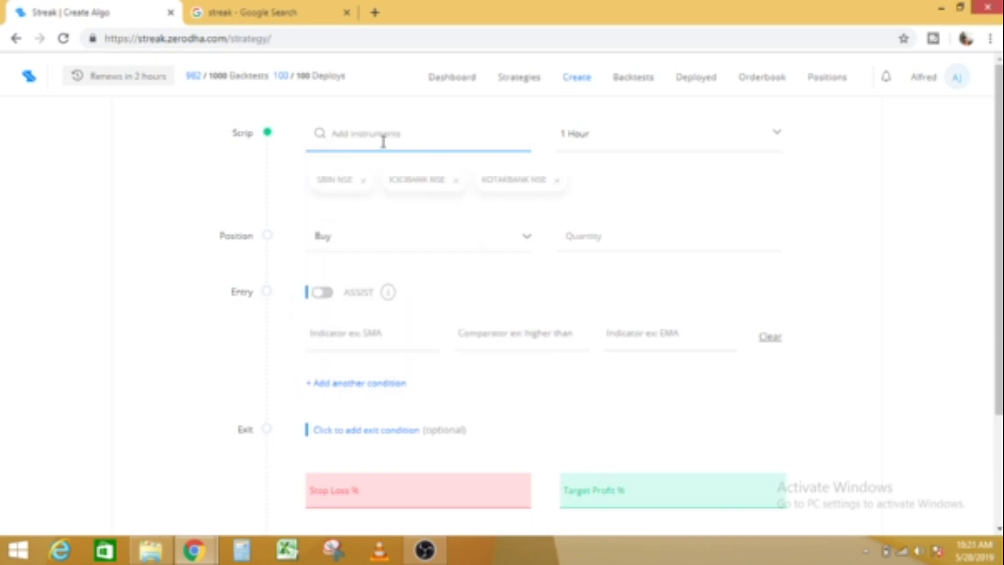
pyautogui.write('anb')
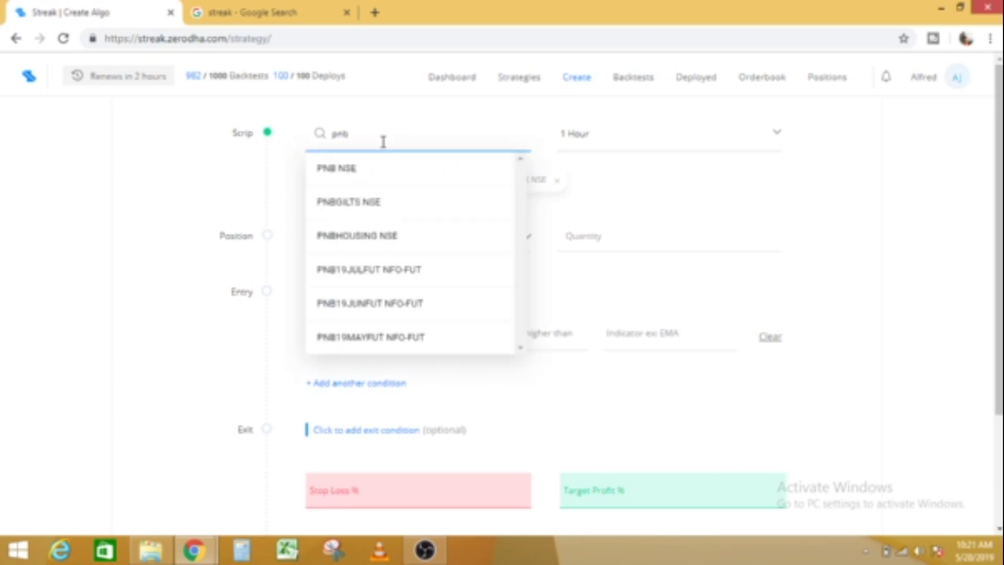
pyautogui.click(376, 169)
# Step: Add BANKBARODA NSE, HDFC NSE and YESBANK NSE to the strategy's instruments
pyautogui.write('bob')
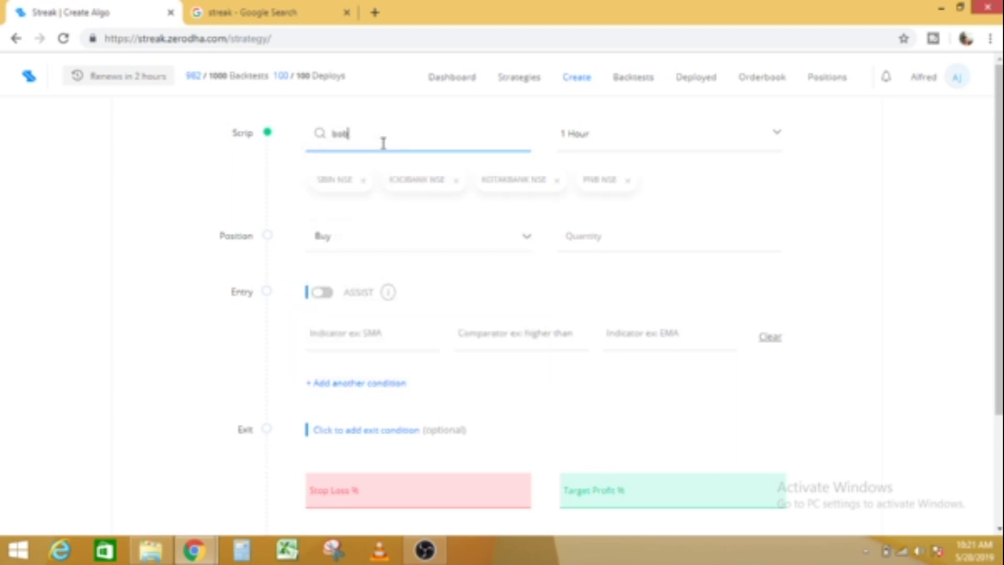
pyautogui.press('BackSpace')
pyautogui.press('BackSpace')
pyautogui.write('ank')
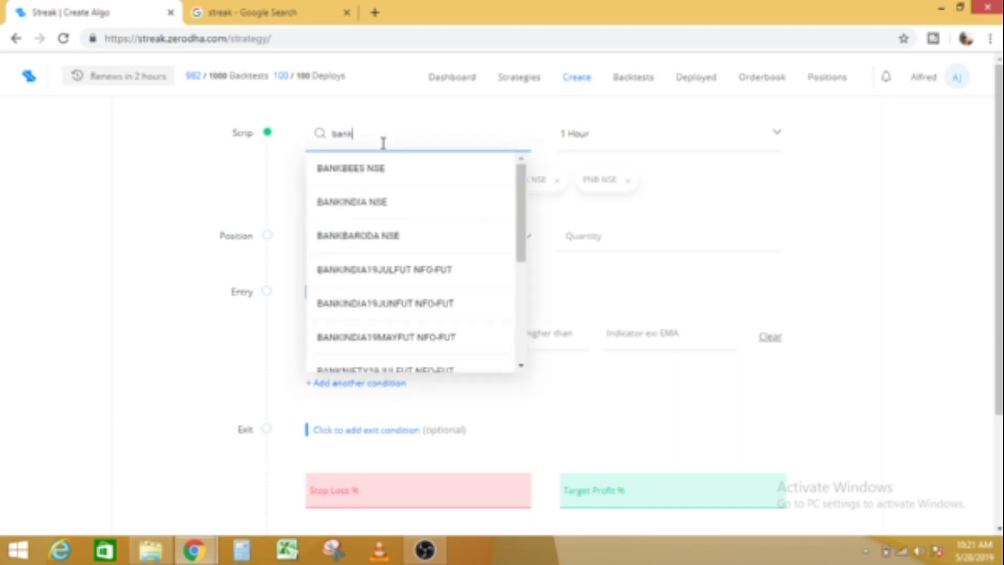
pyautogui.click(390, 250)
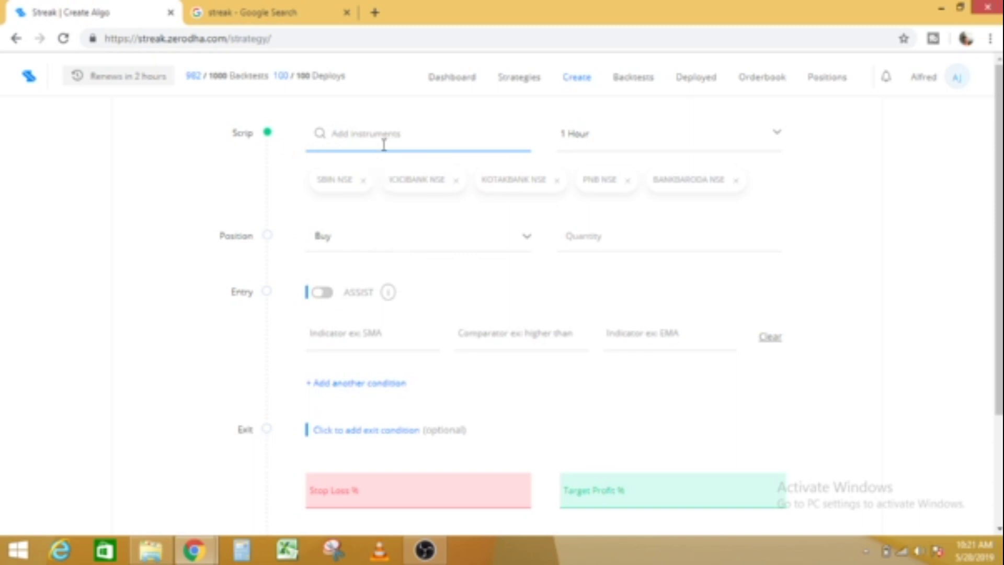
pyautogui.write('hdfc')
pyautogui.click(373, 169)
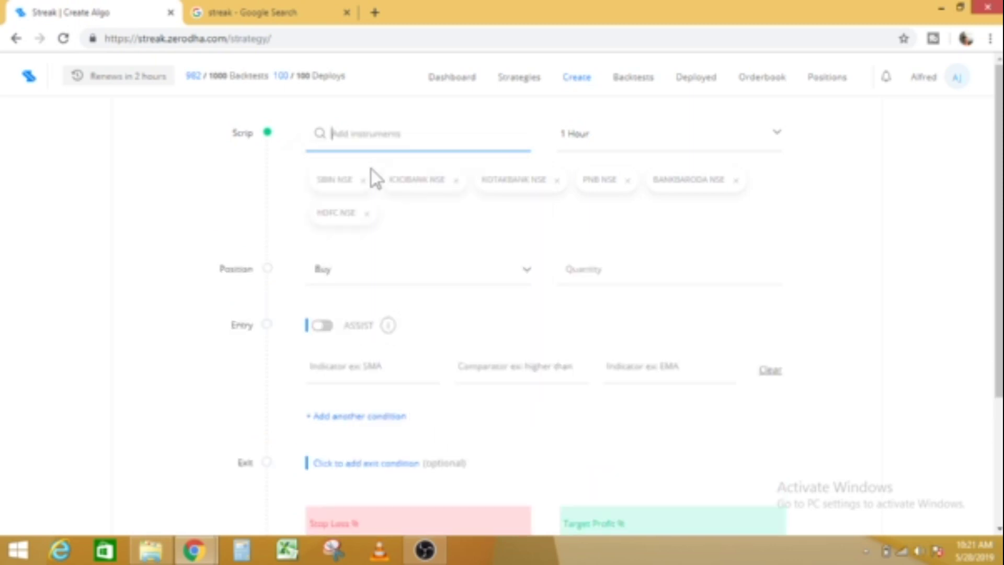
pyautogui.write('yes')
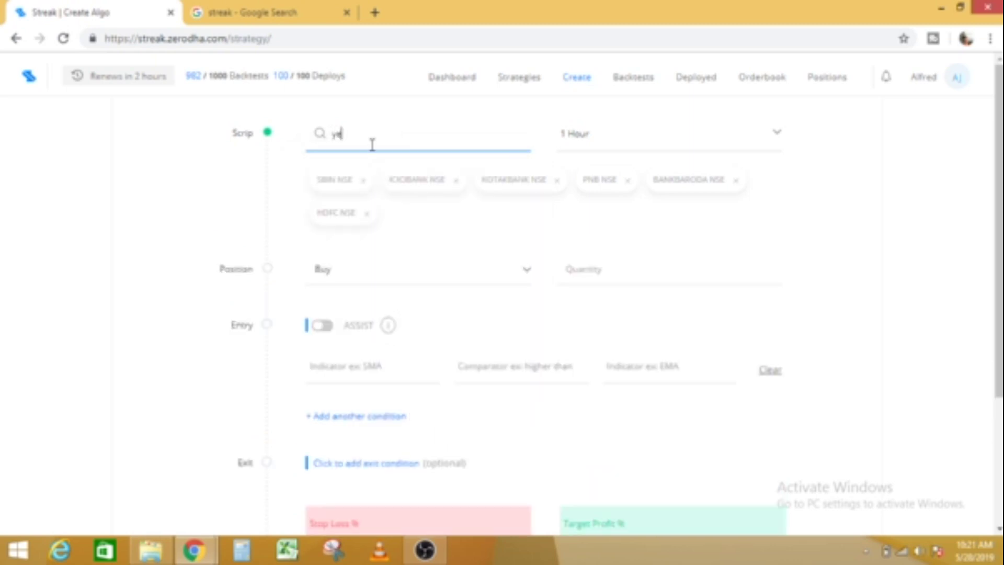
pyautogui.click(362, 170)
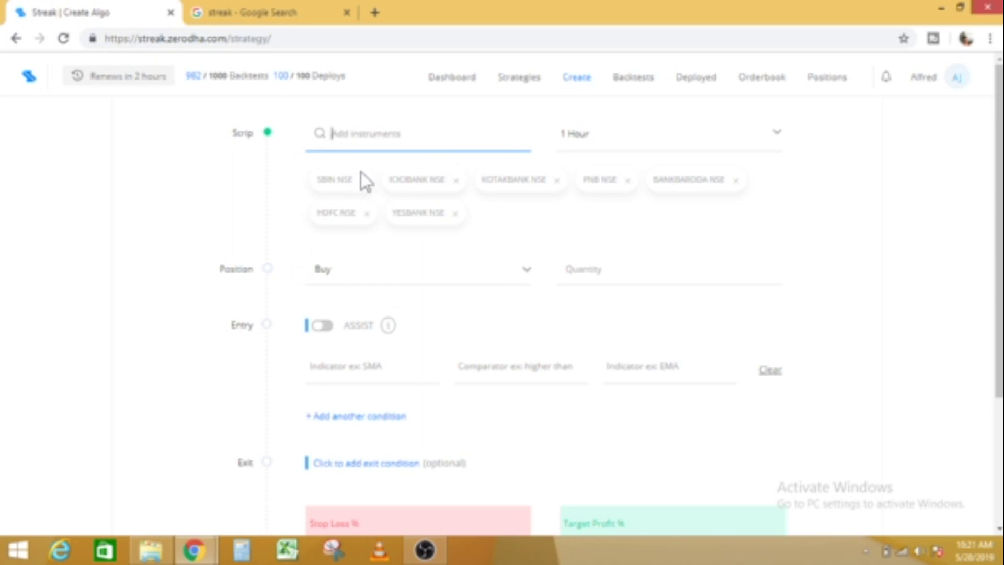
# Step: Set the strategy's candle interval to 5 Minutes and the buy quantity to 1000
pyautogui.click(651, 153)
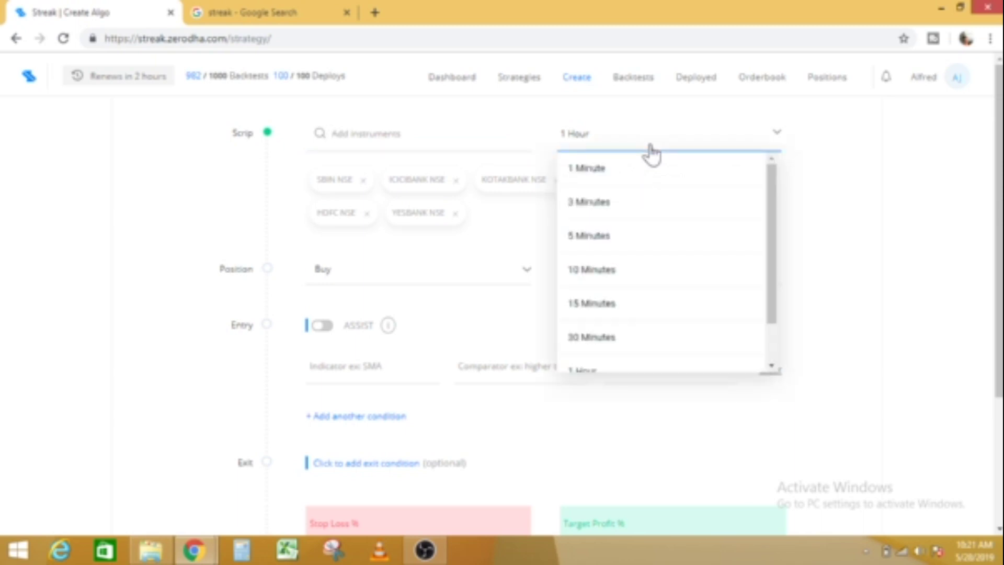
pyautogui.click(637, 236)
pyautogui.click(590, 268)
pyautogui.write('1000')
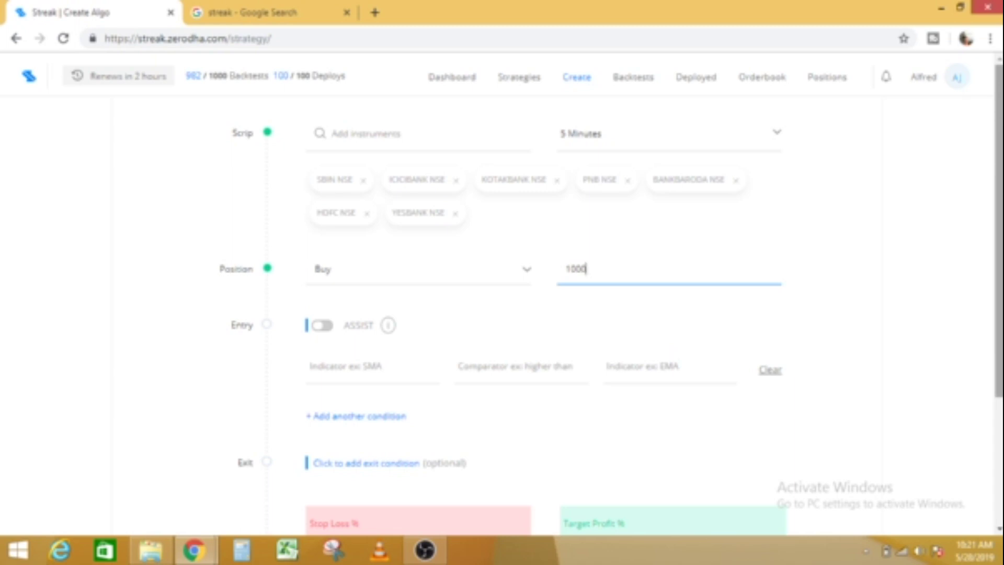
# Step: Set the first indicator of the entry condition to Supertrend with period 7, multiplier 3 and offset 0
pyautogui.scroll(-3, 542, 398)
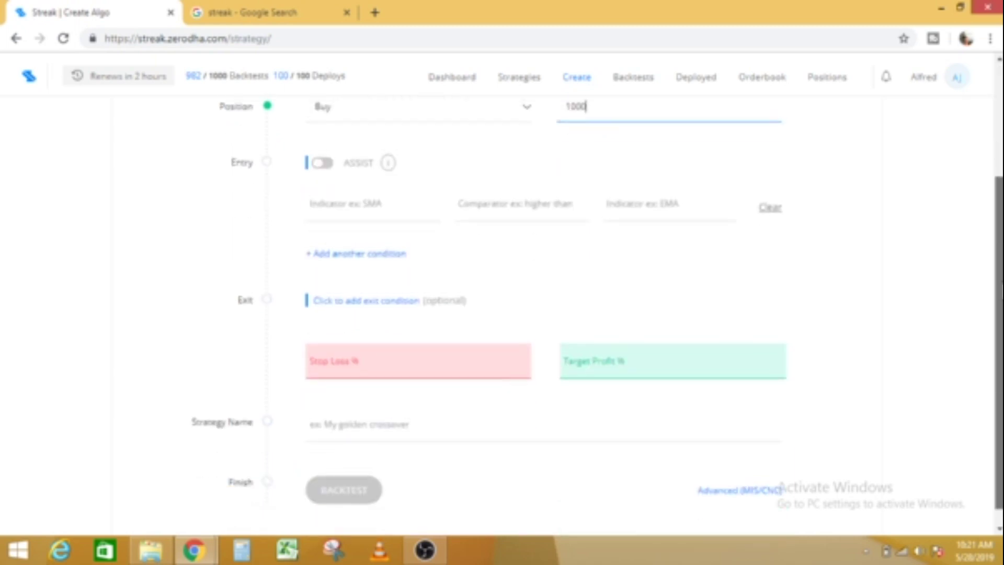
pyautogui.scroll(3, 541, 397)
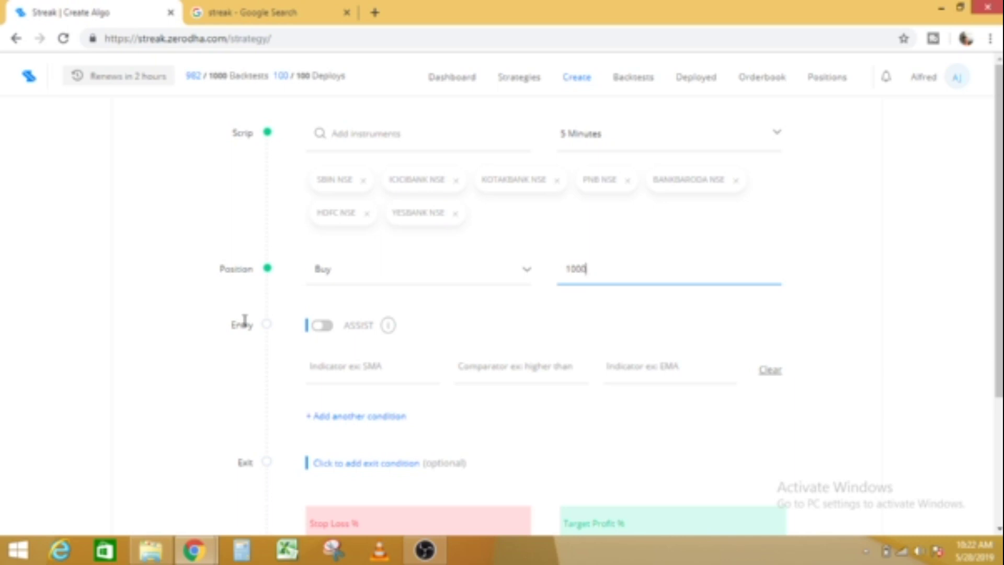
pyautogui.click(345, 368)
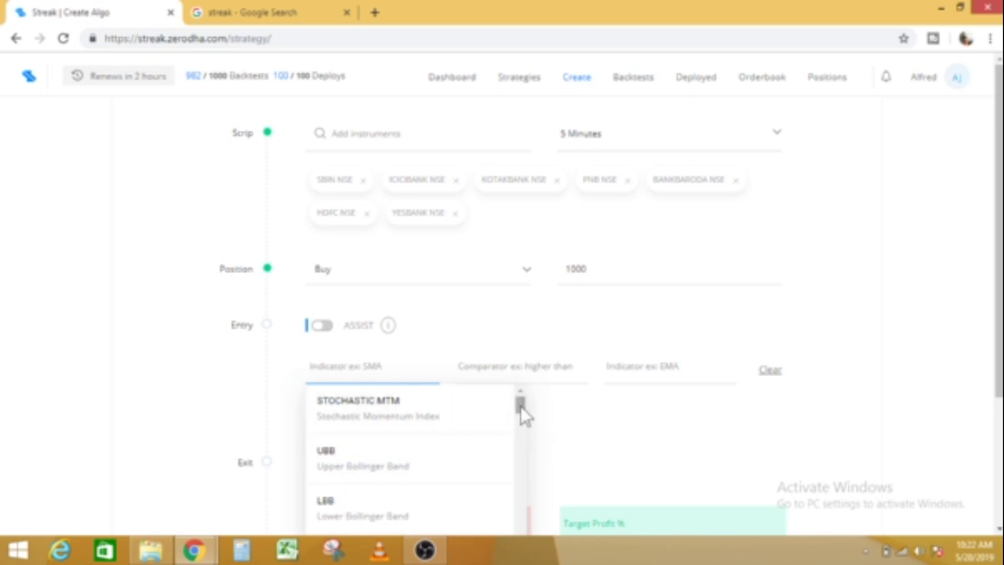
pyautogui.moveTo(520, 414)
pyautogui.mouseDown()
pyautogui.moveTo(527, 493)
pyautogui.moveTo(520, 408)
pyautogui.mouseUp()
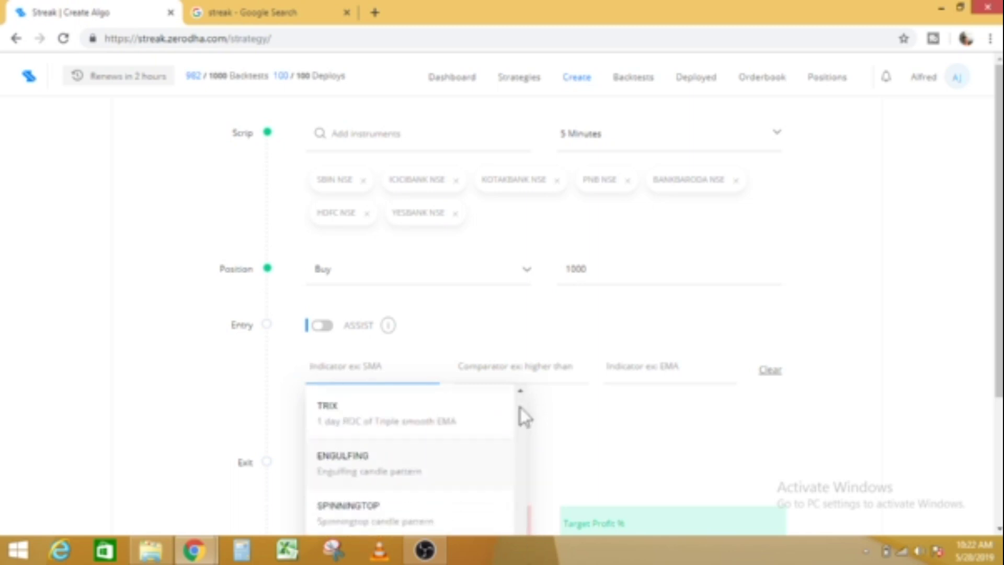
pyautogui.scroll(1, 522, 416)
pyautogui.scroll(1, 523, 417)
pyautogui.write('ut')
pyautogui.press('BackSpace')
pyautogui.write('sud')
pyautogui.press('BackSpace')
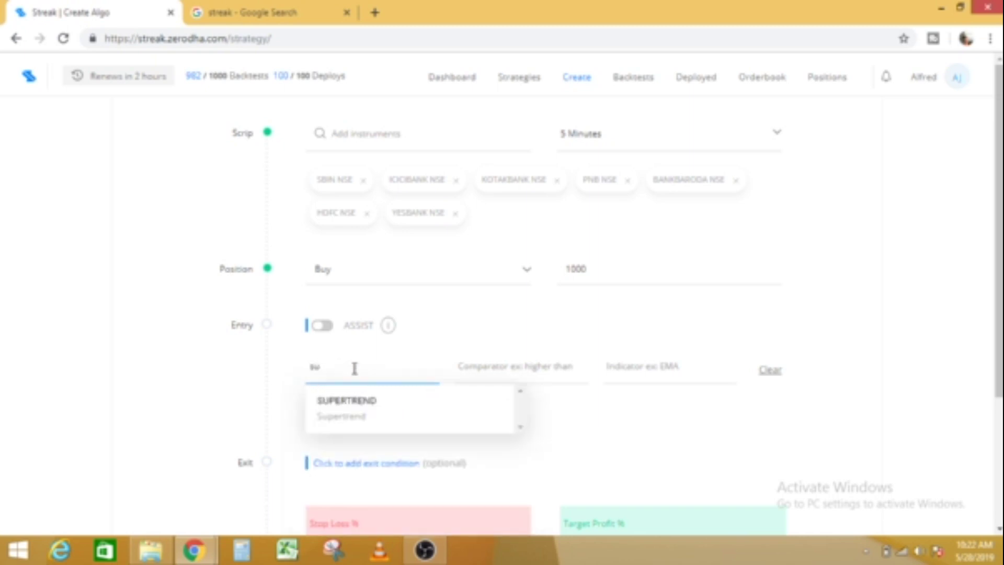
pyautogui.click(361, 413)
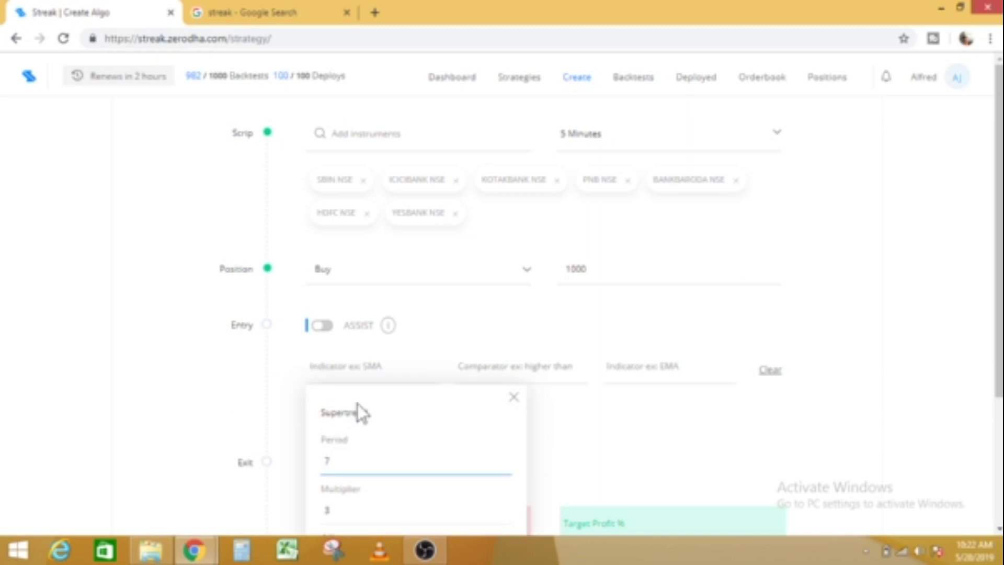
pyautogui.scroll(-2, 614, 440)
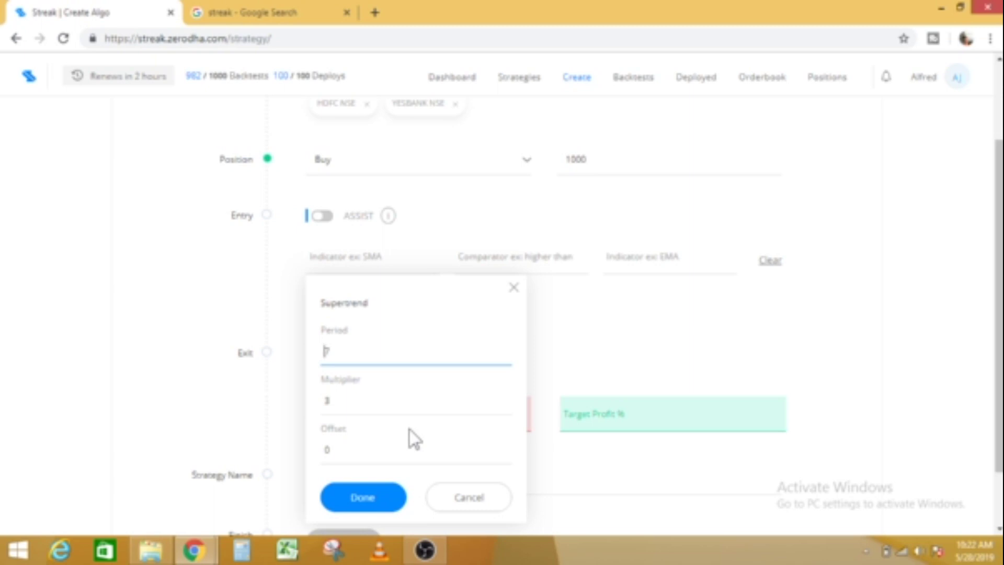
pyautogui.click(368, 498)
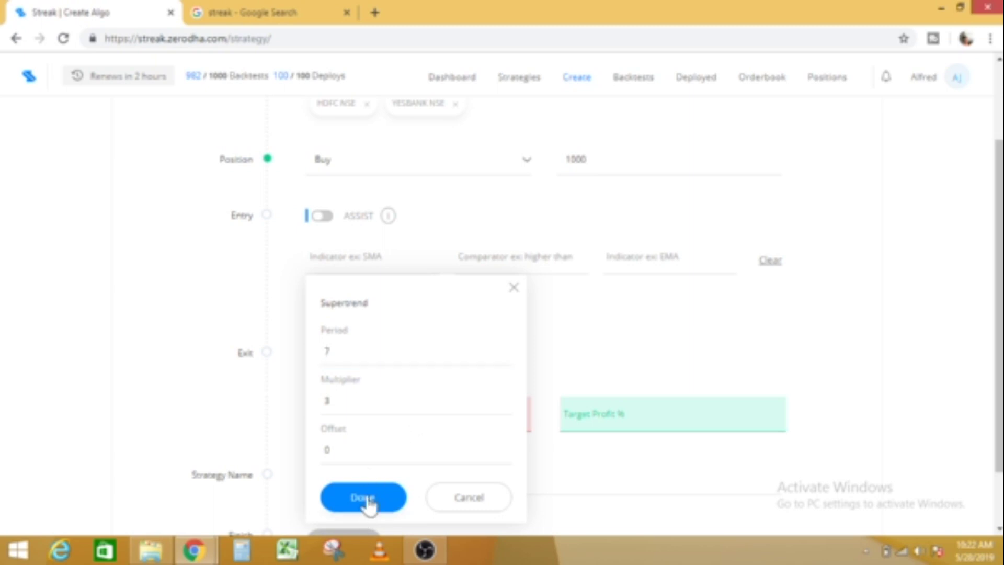
# Step: Complete the Supertrend entry condition with the comparator "lower than" and CLOSE as the second indicator
pyautogui.click(488, 259)
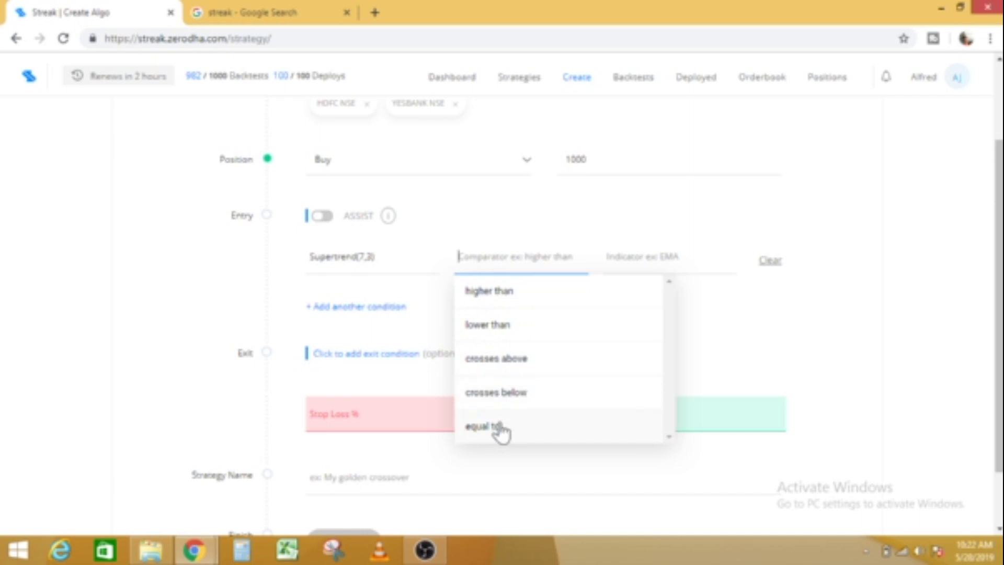
pyautogui.click(501, 324)
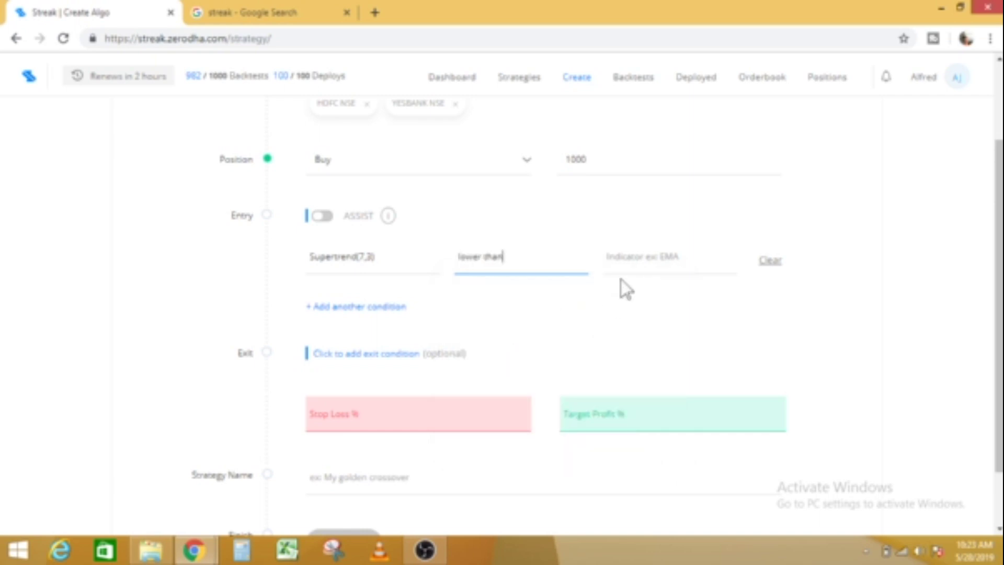
pyautogui.click(634, 264)
pyautogui.write('clo')
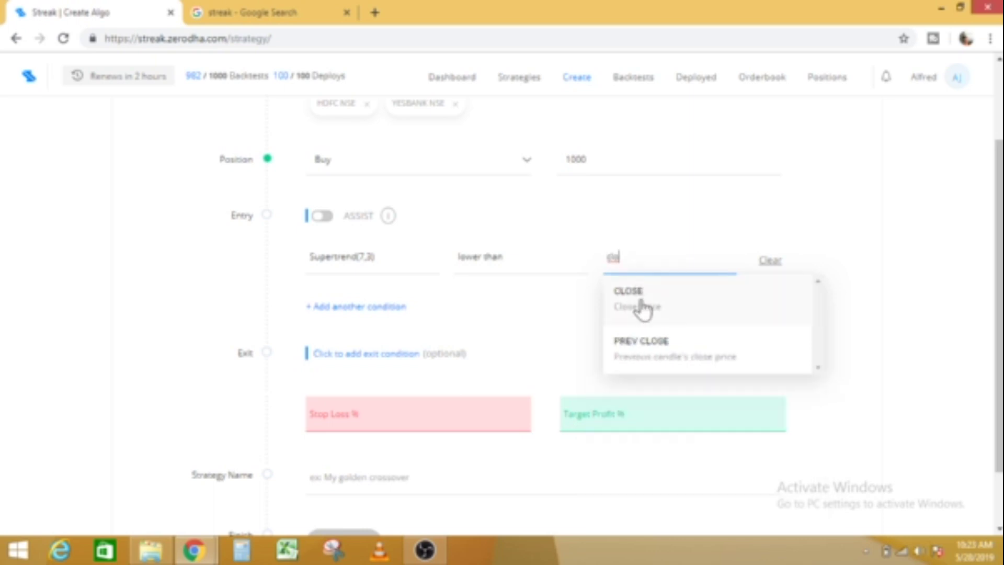
pyautogui.click(643, 309)
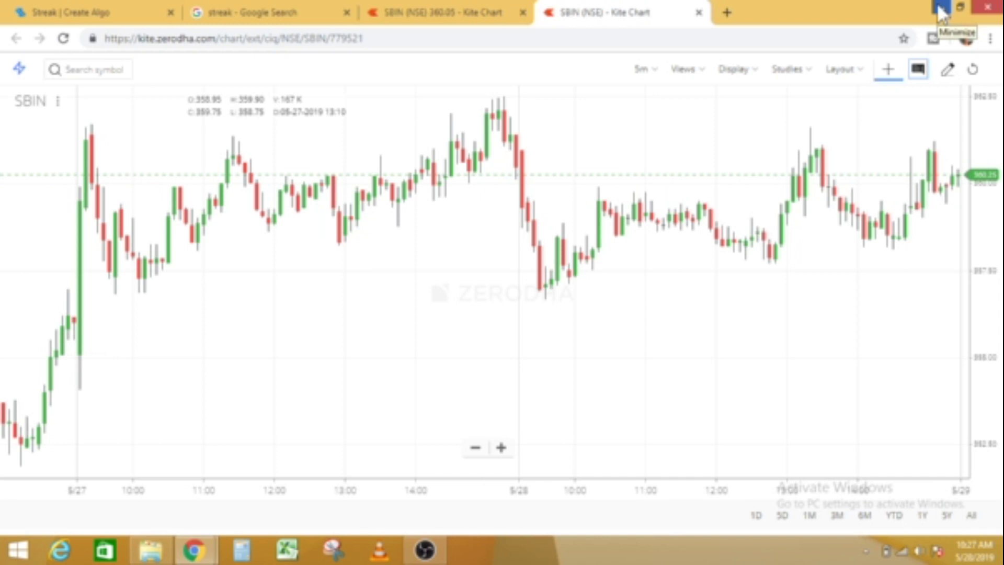
# Step: Add a Supertrend study with period 7 and multiplier 3 to the SBIN Kite chart, then return to the Streak strategy
pyautogui.click(790, 70)
pyautogui.click(812, 104)
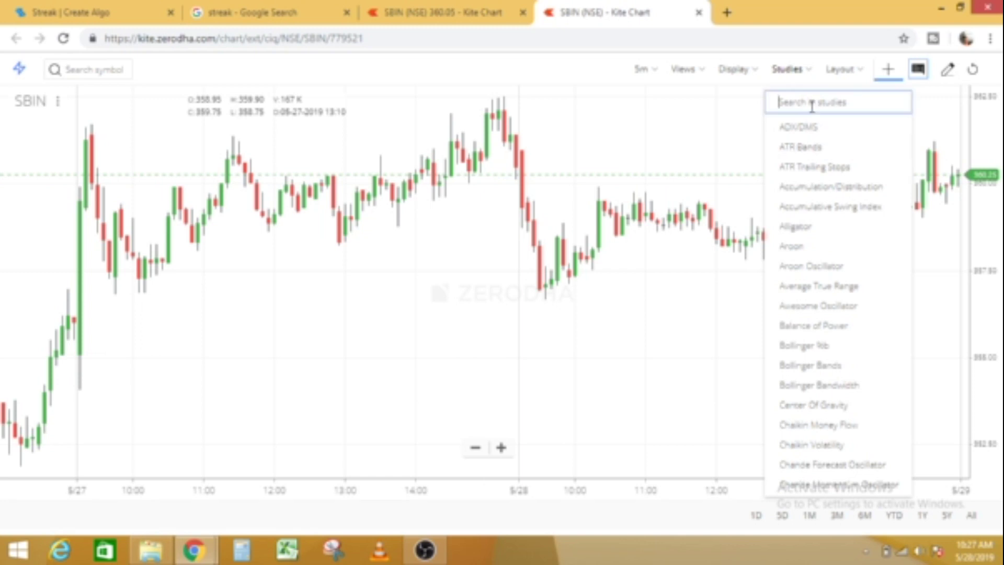
pyautogui.write('Sup')
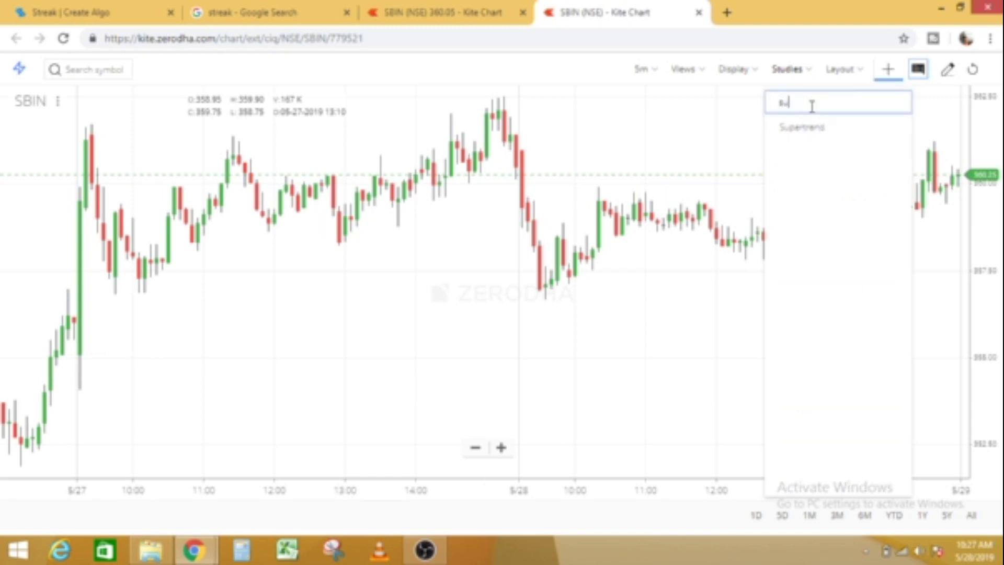
pyautogui.click(805, 128)
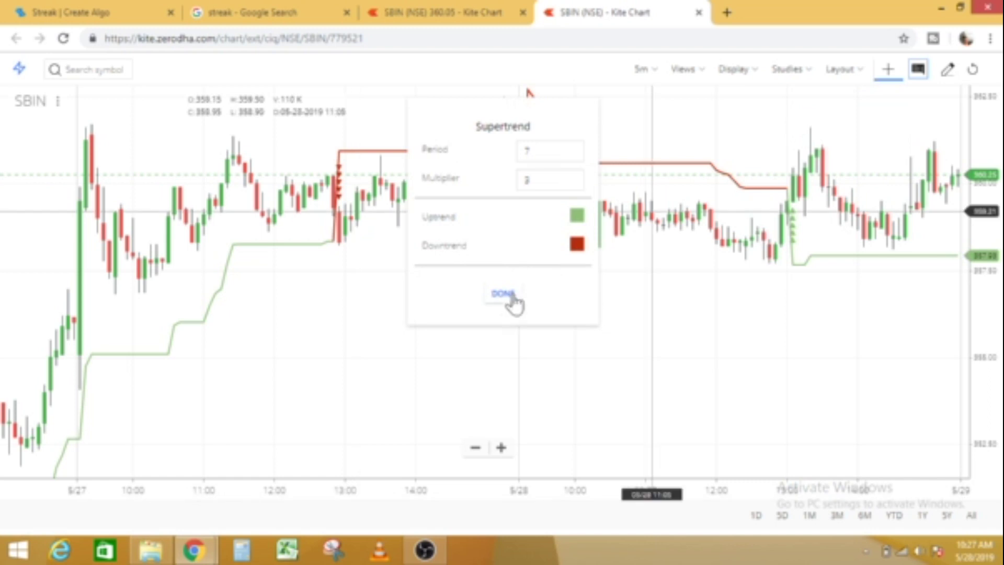
pyautogui.click(504, 294)
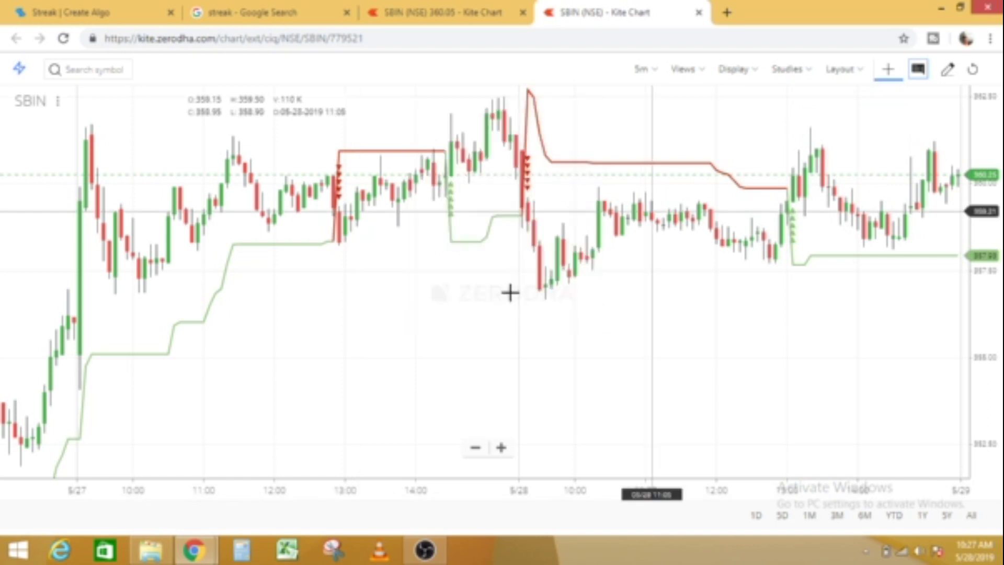
pyautogui.click(100, 15)
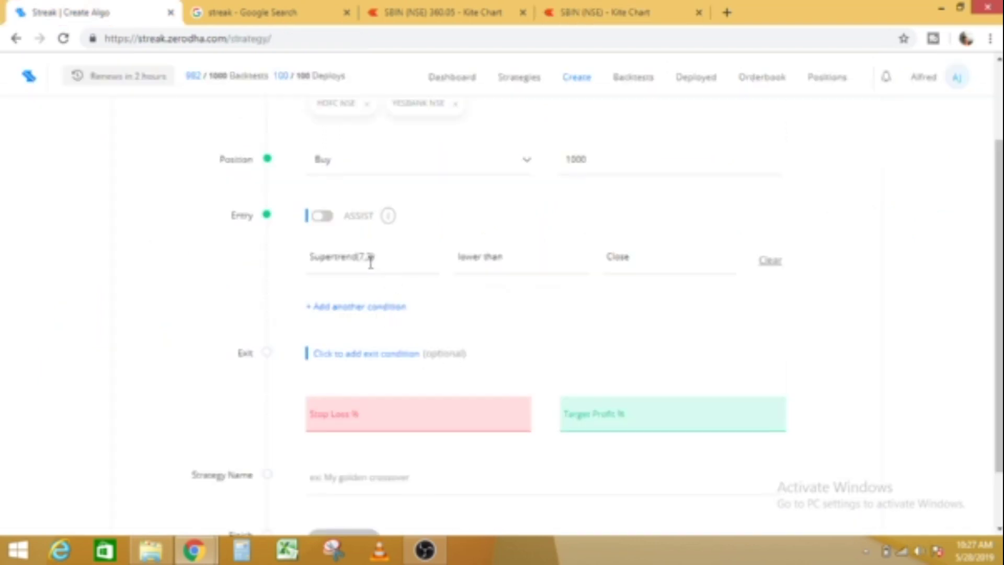
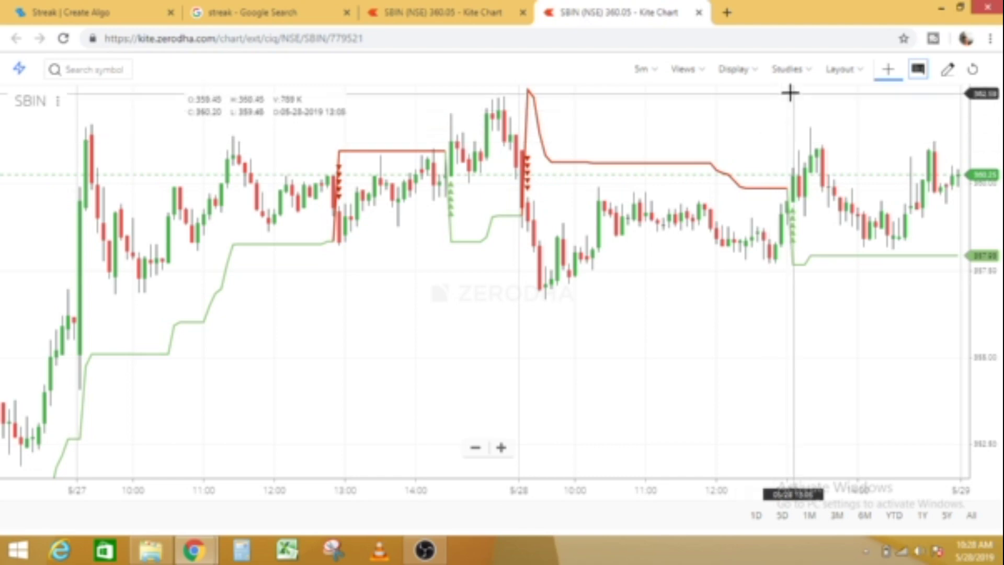
# Step: Find the Moving Average study and add it to the SBIN Kite chart
pyautogui.click(795, 71)
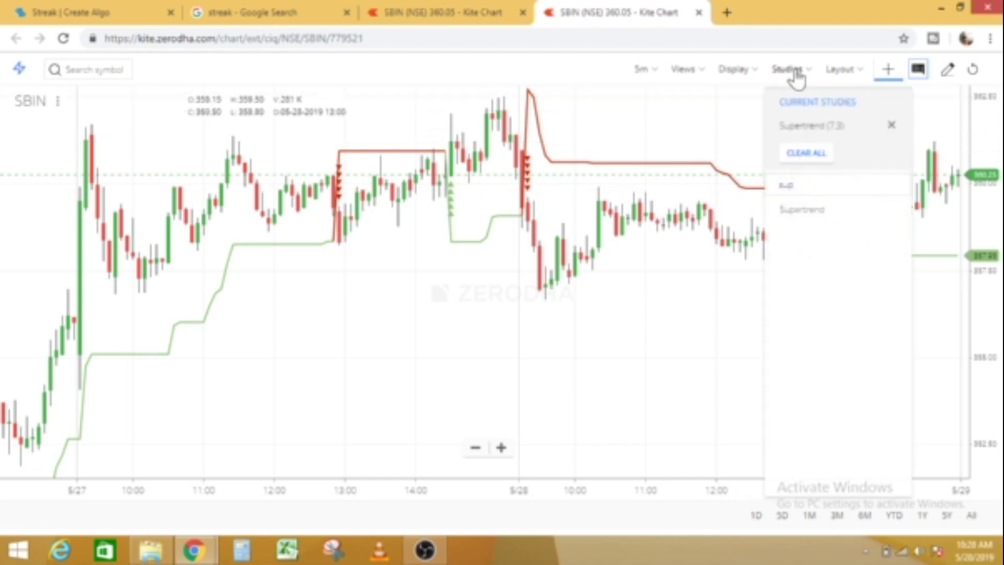
pyautogui.click(806, 188)
pyautogui.press('BackSpace')
pyautogui.press('BackSpace')
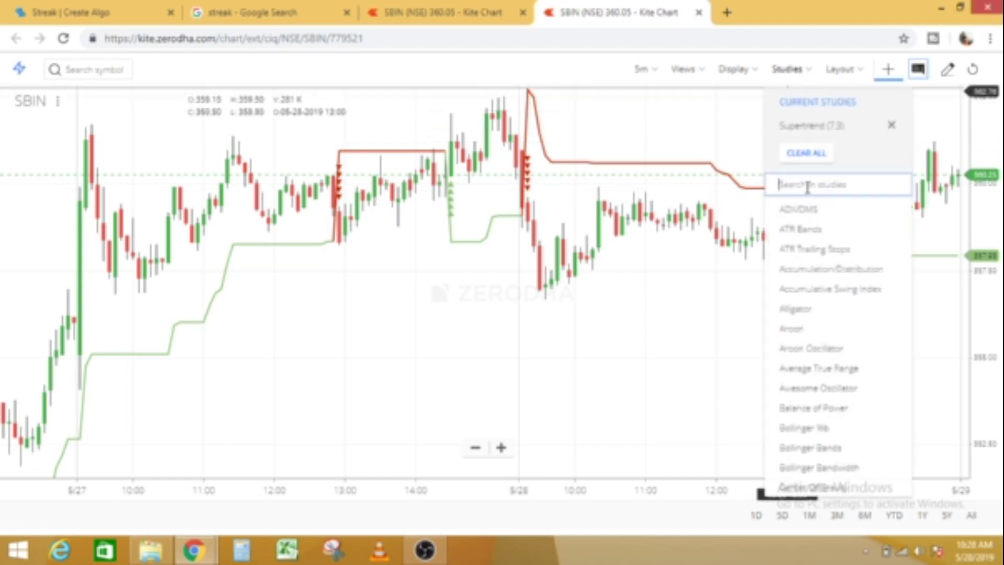
pyautogui.write('en')
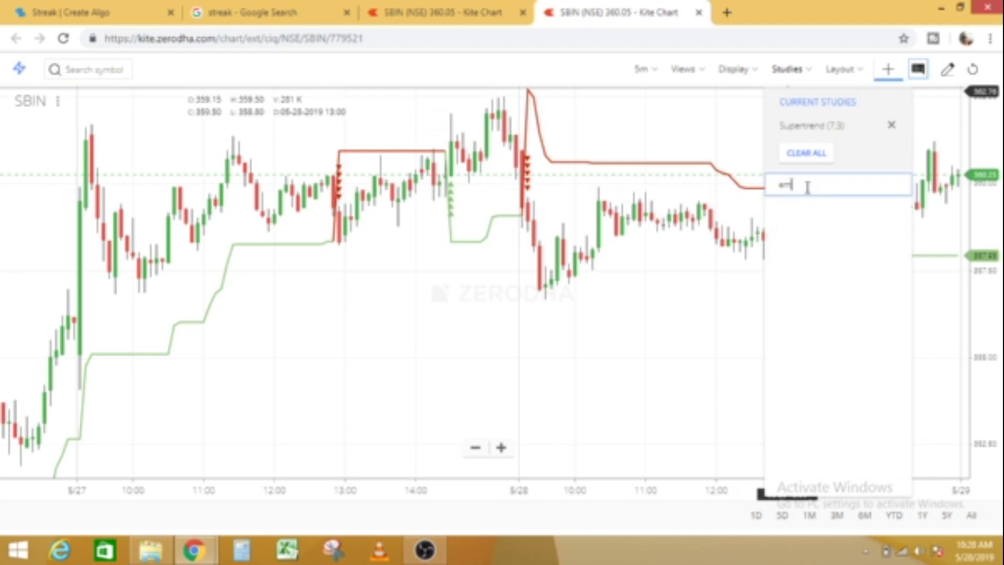
pyautogui.press('BackSpace')
pyautogui.press('BackSpace')
pyautogui.write('mov')
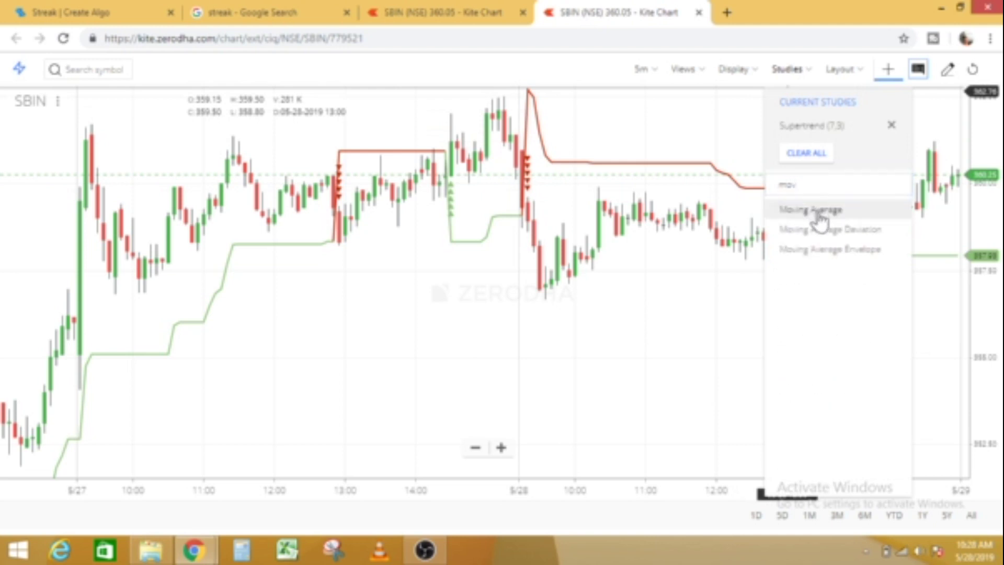
pyautogui.click(816, 211)
# Step: Configure the moving average as exponential with period 8 and a light blue line
pyautogui.click(546, 202)
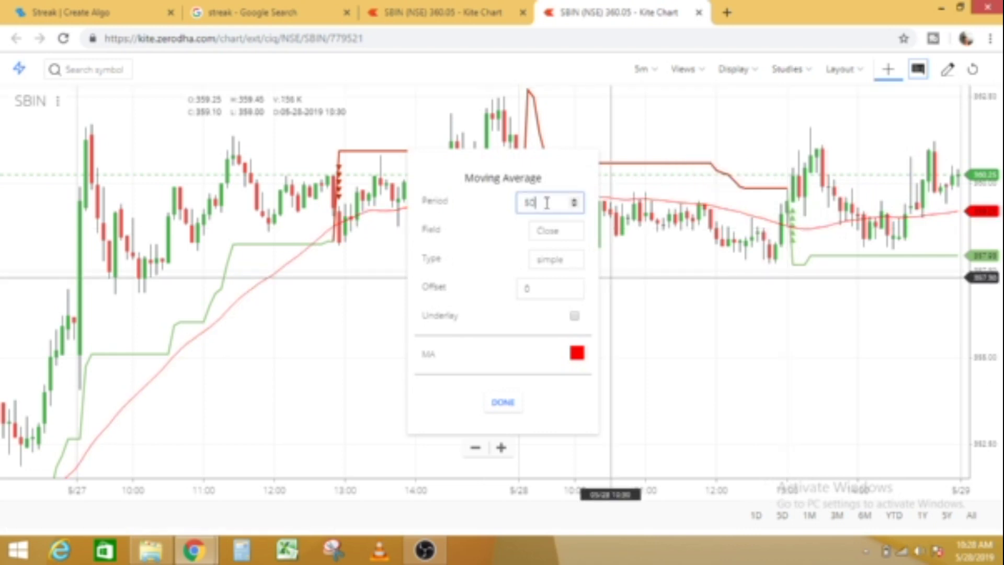
pyautogui.press('BackSpace')
pyautogui.write('8')
pyautogui.click(552, 262)
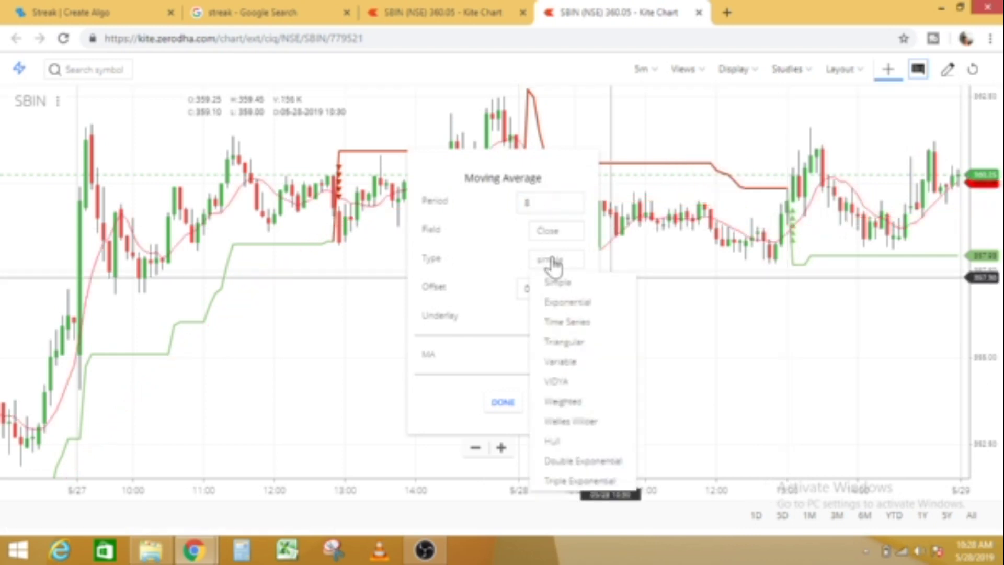
pyautogui.click(567, 302)
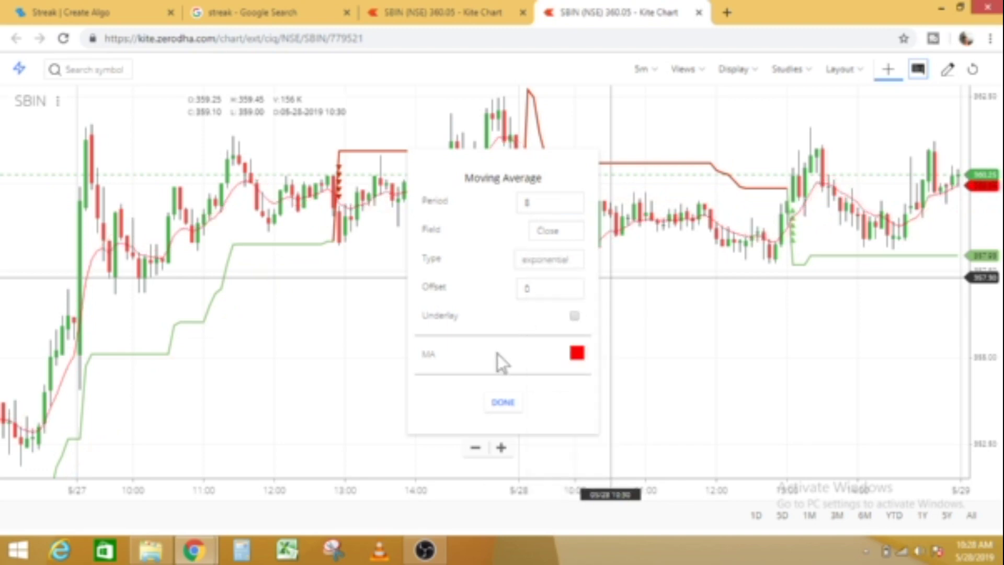
pyautogui.click(581, 354)
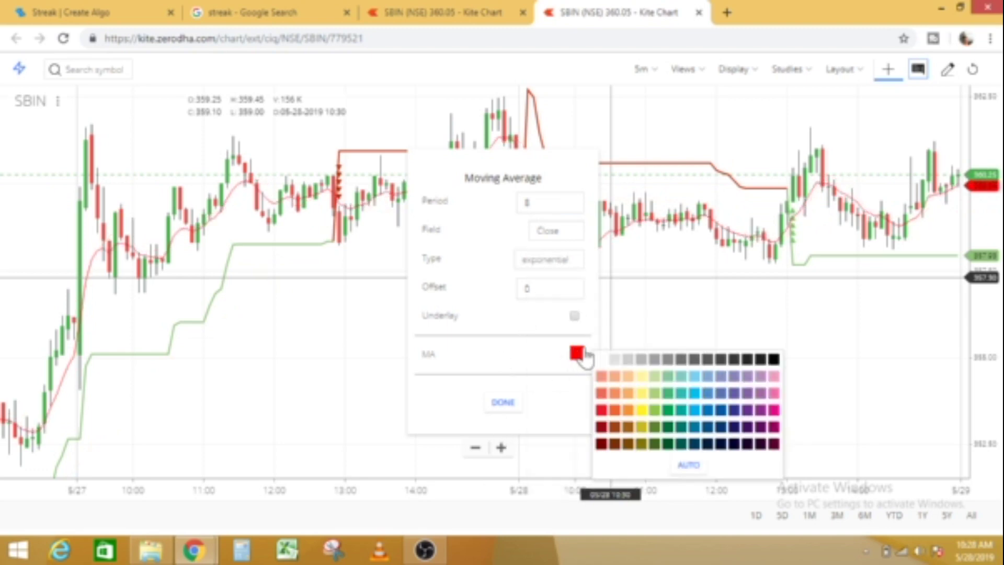
pyautogui.click(695, 409)
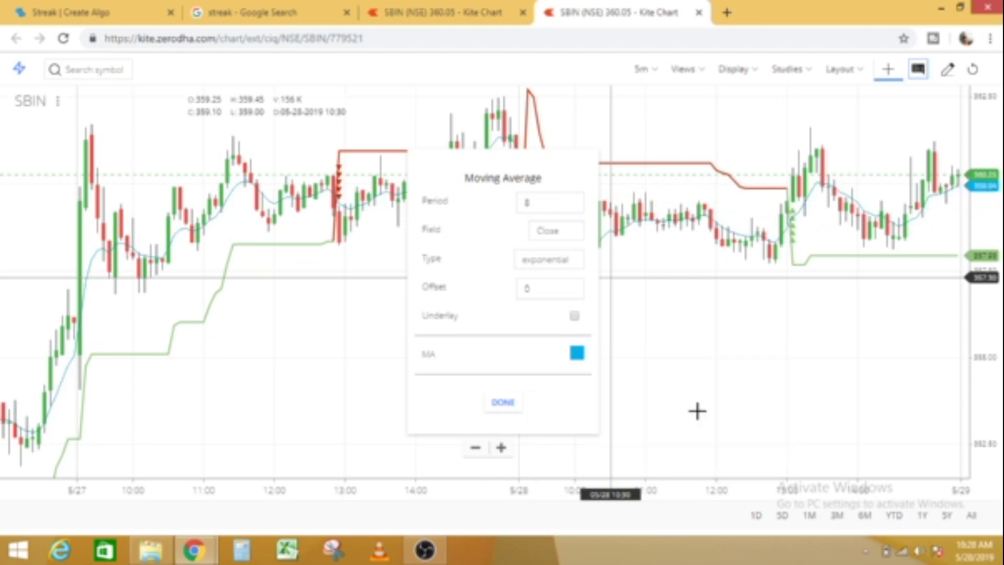
pyautogui.click(503, 403)
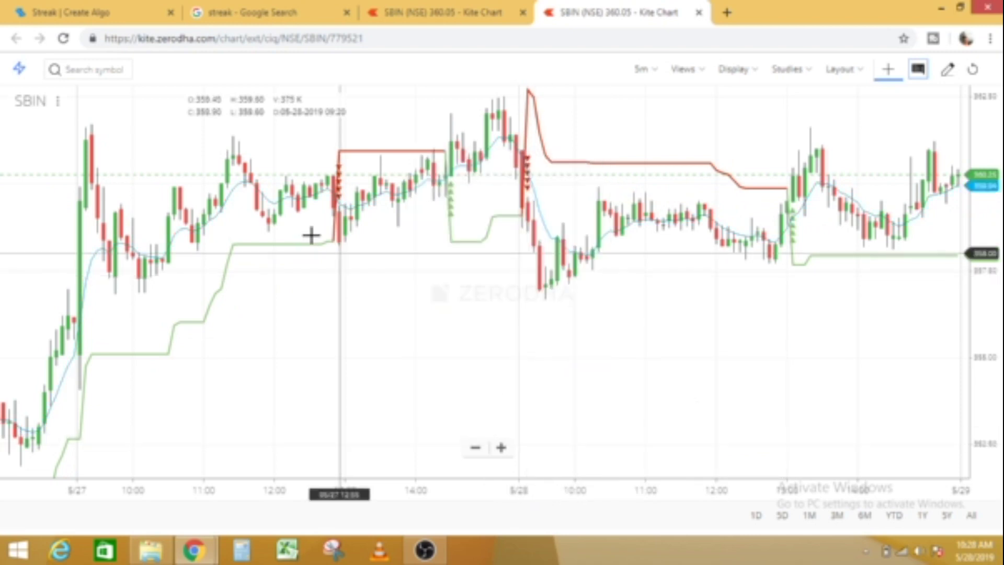
# Step: Add a second Moving Average study to the SBIN chart and set its period to 13
pyautogui.click(782, 76)
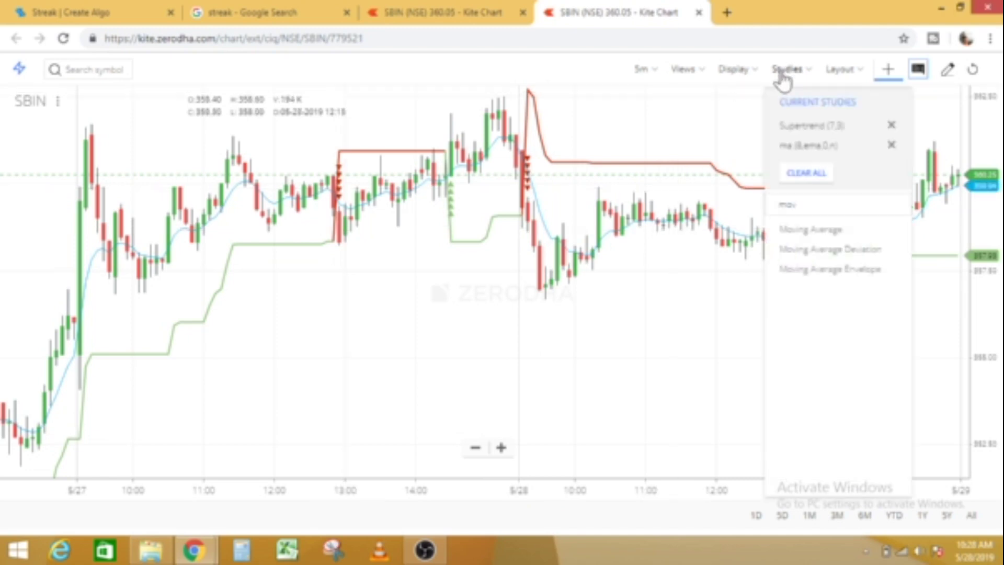
pyautogui.click(815, 237)
pyautogui.click(544, 203)
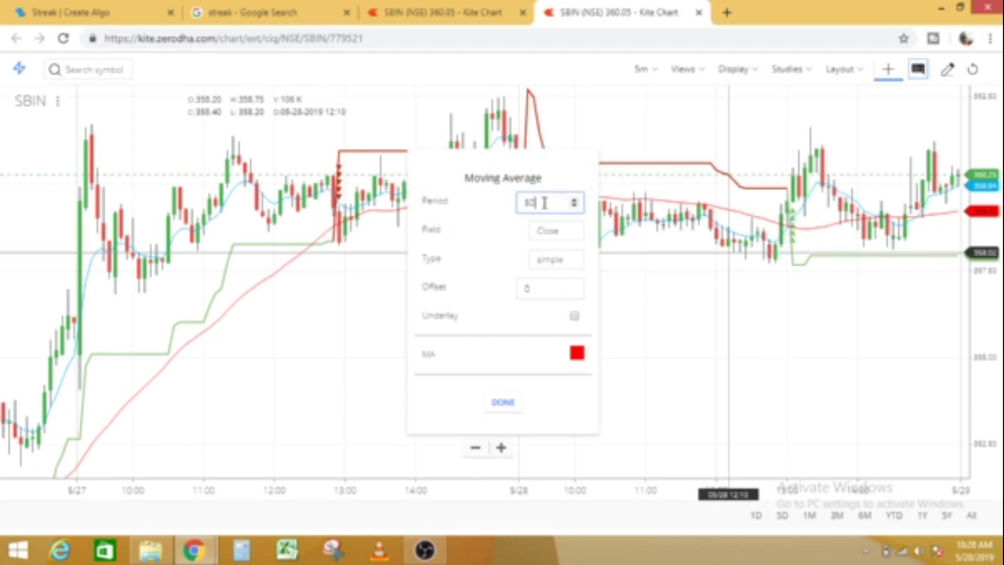
pyautogui.press('BackSpace')
pyautogui.press('BackSpace')
pyautogui.write('13')
# Step: Colour the 13-period moving average line magenta and apply the study settings
pyautogui.click(578, 353)
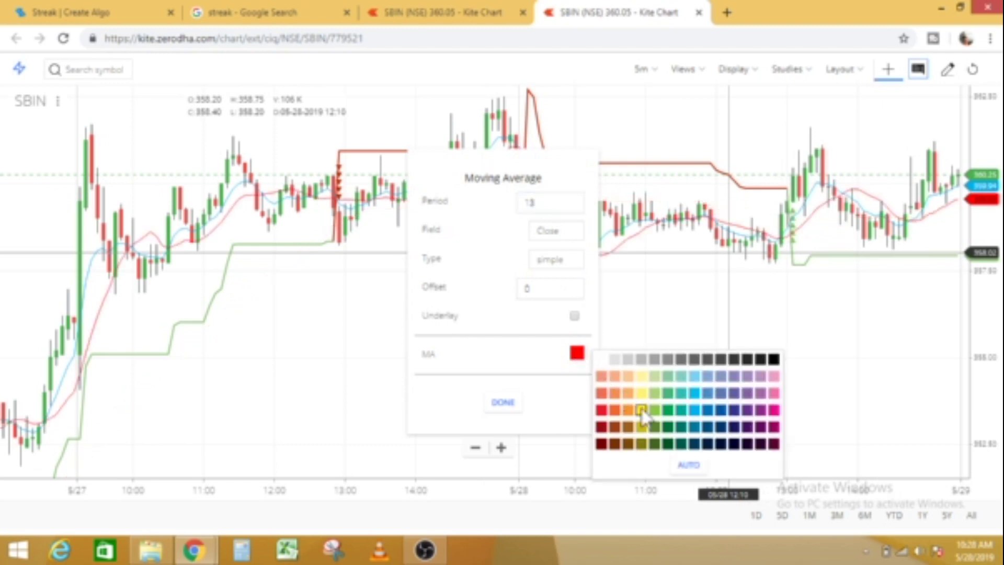
pyautogui.click(640, 408)
pyautogui.click(577, 353)
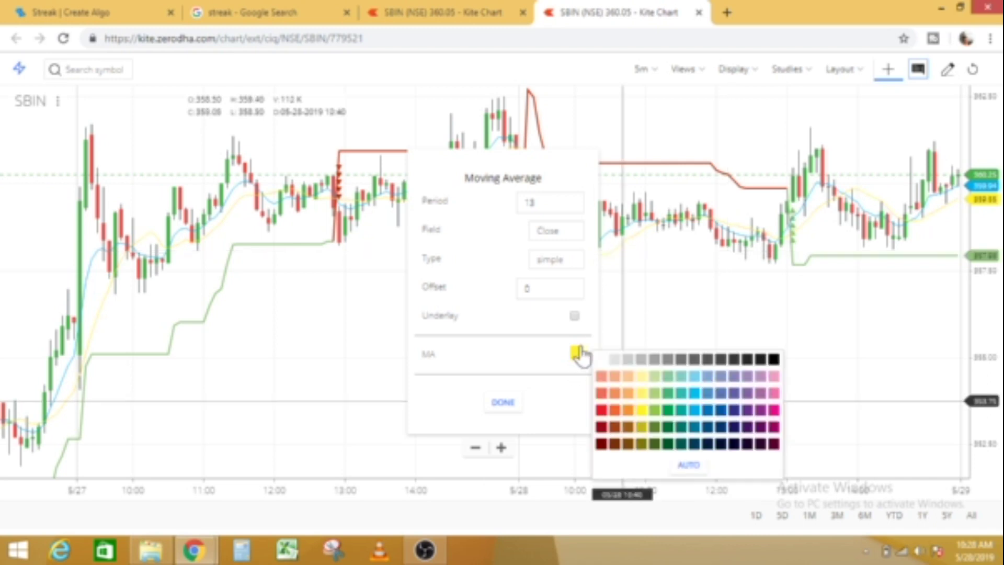
pyautogui.click(771, 410)
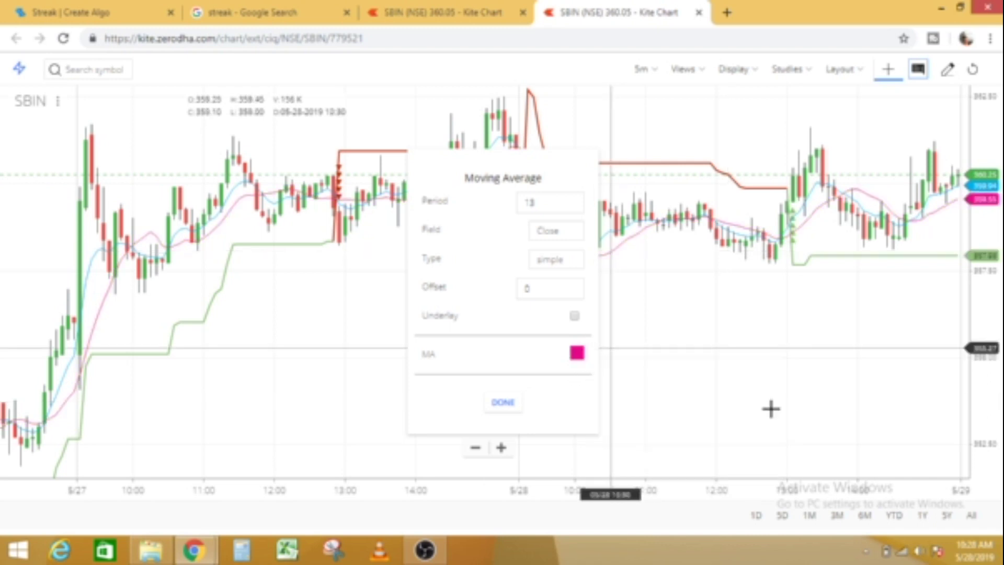
pyautogui.click(504, 404)
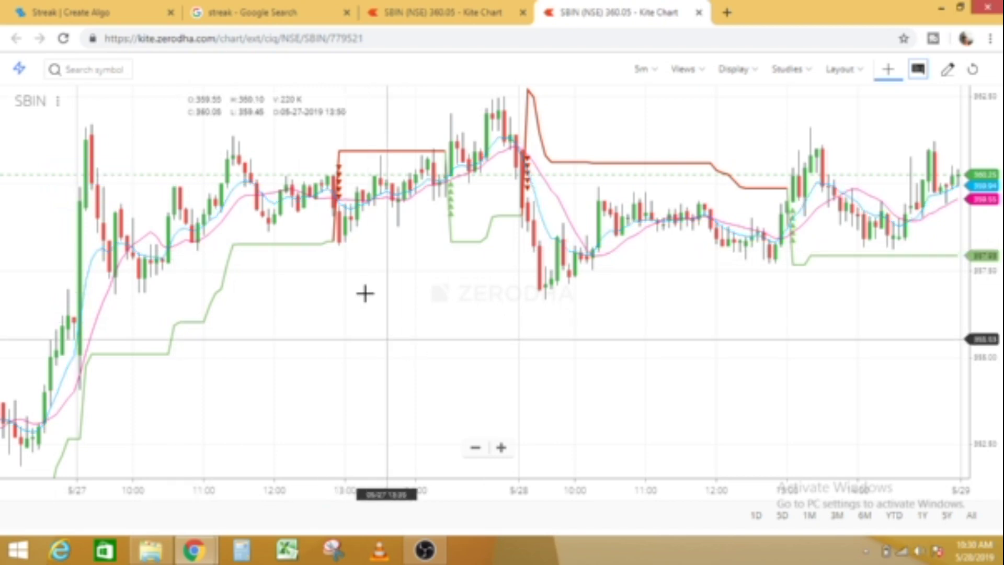
# Step: Examine earlier SBIN sessions back to mid-May for Supertrend signals and crossovers of the two moving averages
pyautogui.moveTo(317, 407); pyautogui.dragTo(632, 381)
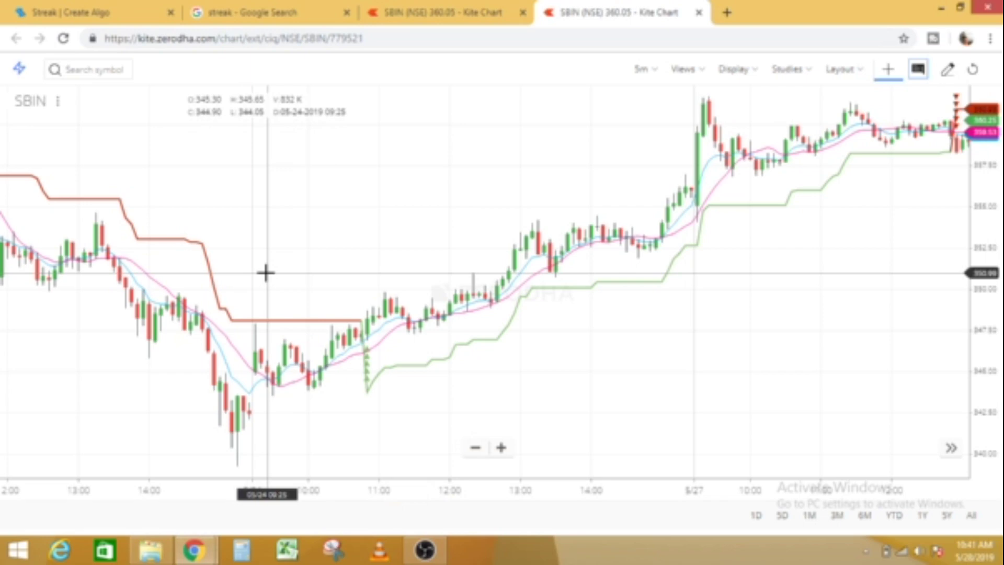
pyautogui.moveTo(368, 269); pyautogui.dragTo(771, 222)
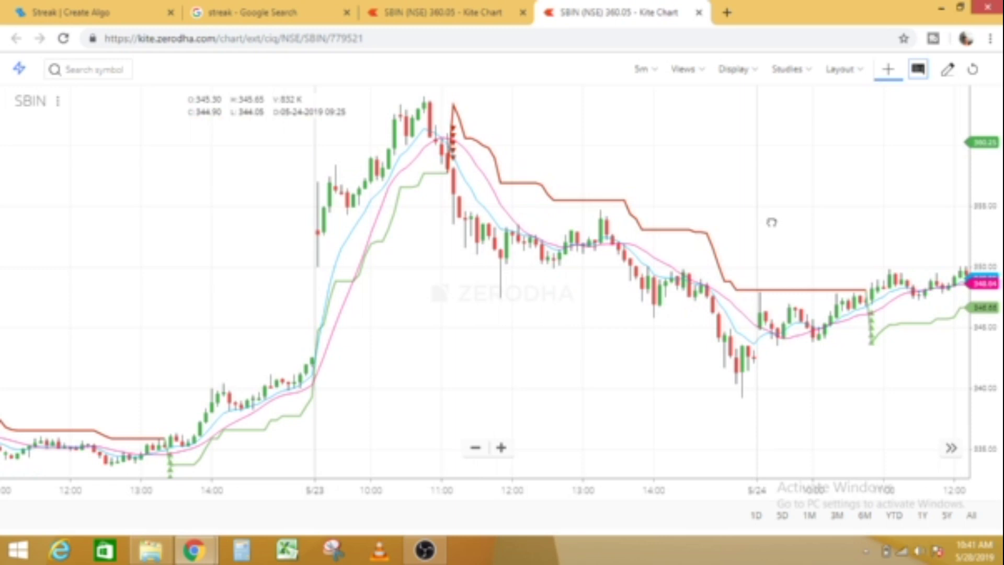
pyautogui.moveTo(202, 217); pyautogui.dragTo(639, 215)
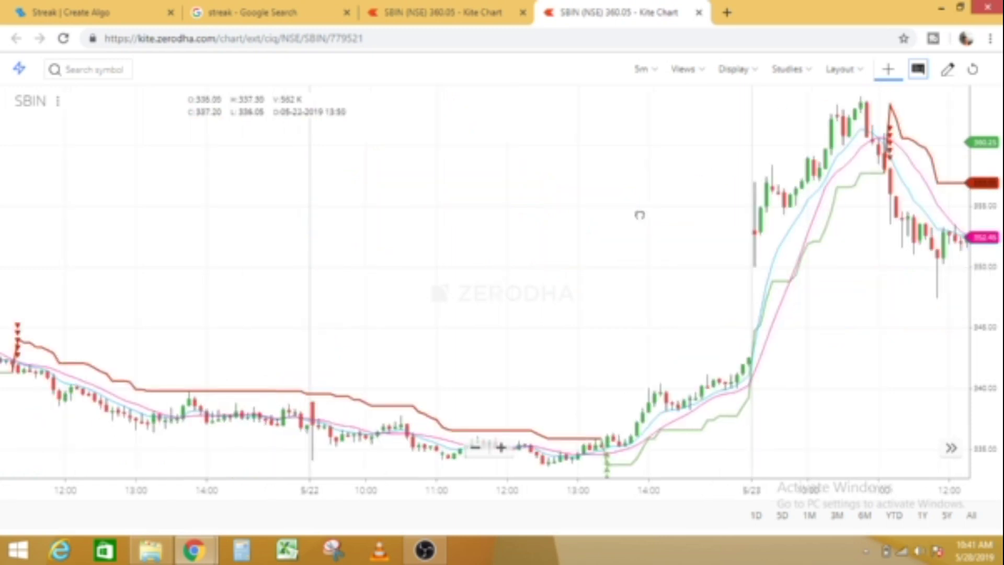
pyautogui.moveTo(235, 215); pyautogui.dragTo(626, 215)
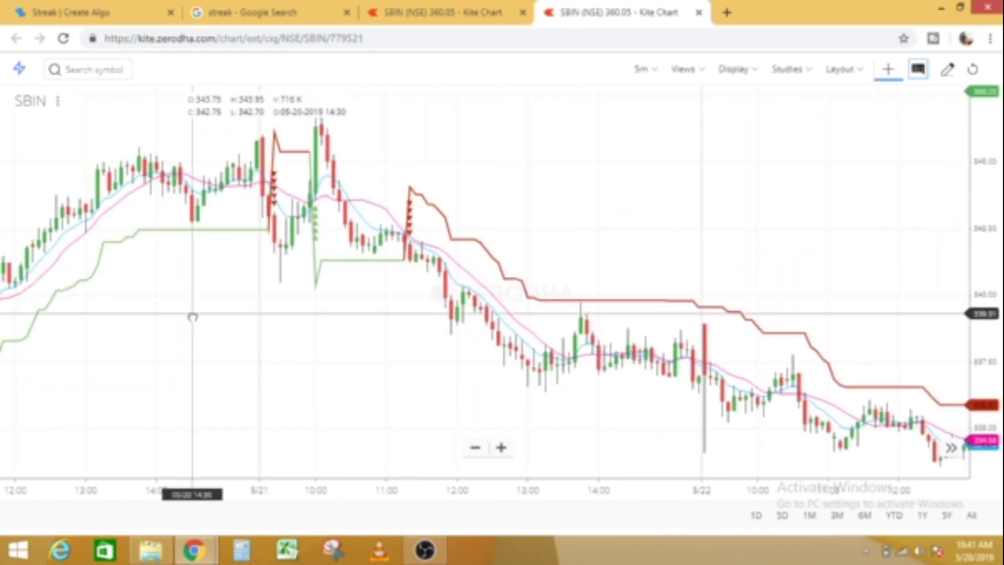
pyautogui.moveTo(193, 316); pyautogui.dragTo(666, 298)
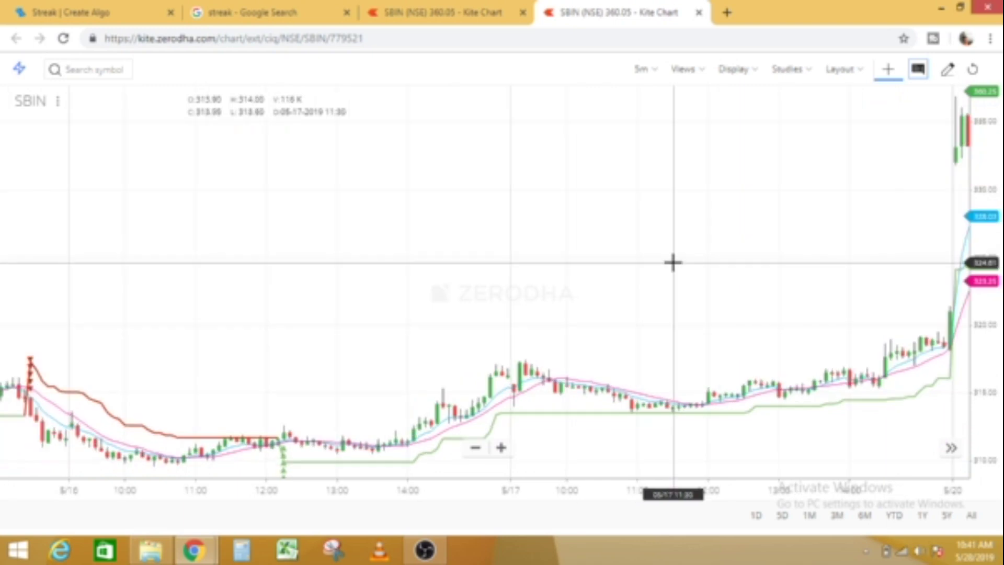
pyautogui.moveTo(673, 262); pyautogui.dragTo(231, 294)
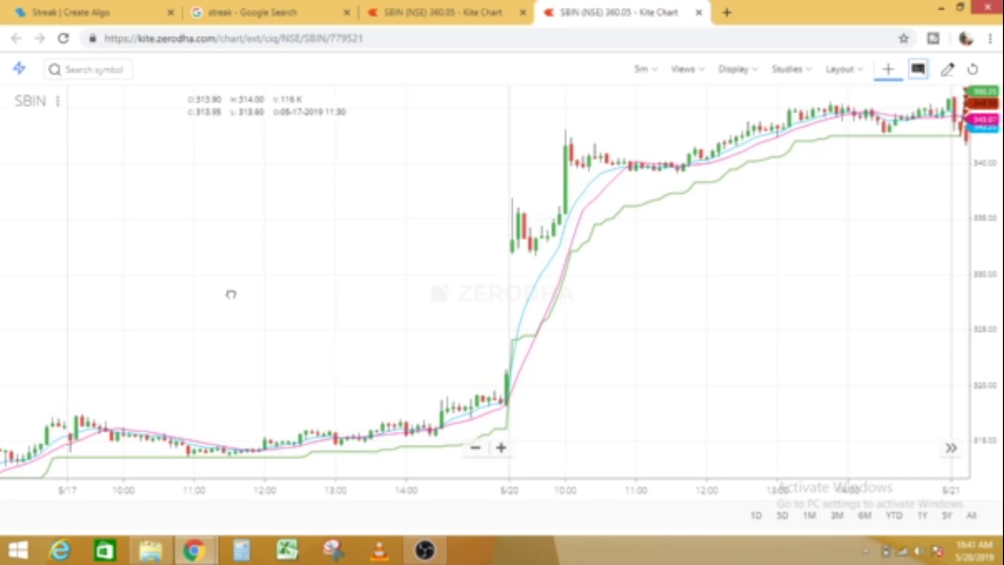
pyautogui.moveTo(231, 294); pyautogui.dragTo(423, 302)
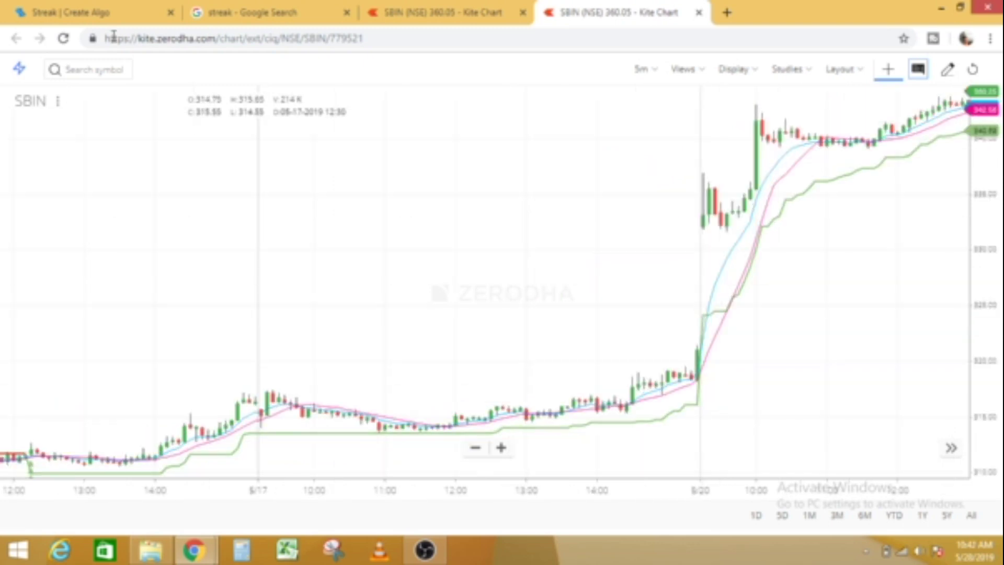
# Step: Switch back to the Streak strategy form and add an "and" entry condition starting with an EMA of period 8
pyautogui.click(107, 14)
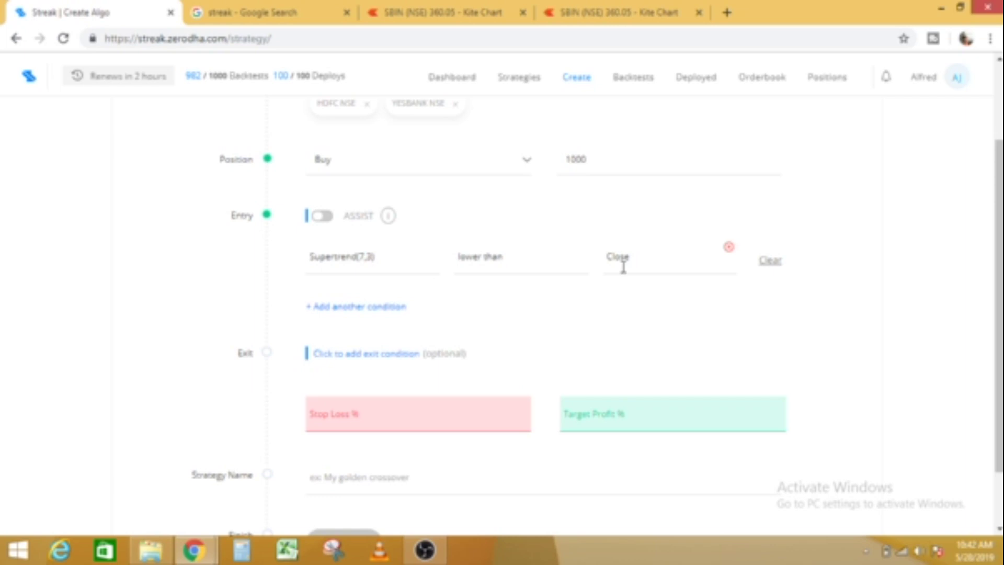
pyautogui.click(367, 310)
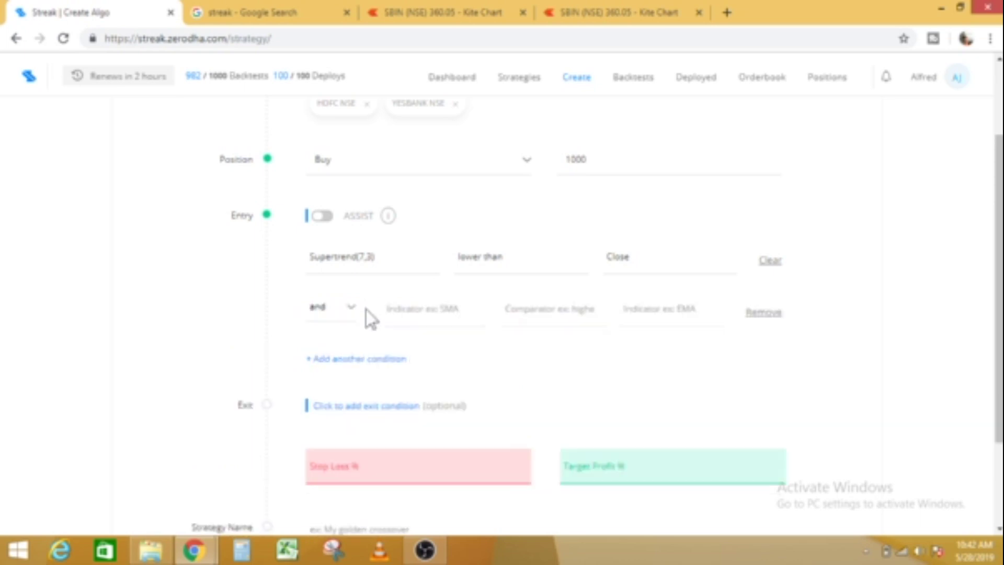
pyautogui.click(431, 315)
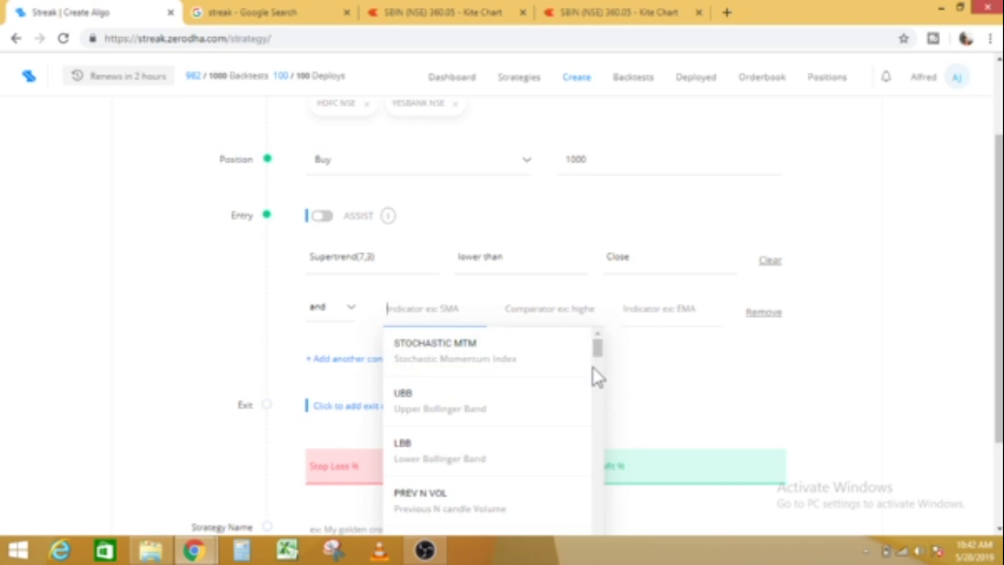
pyautogui.write('em')
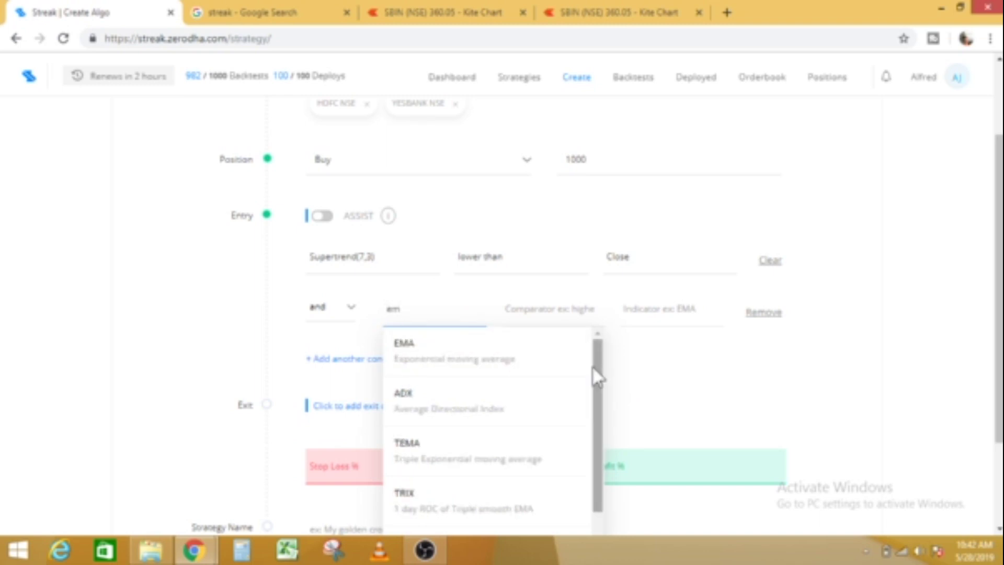
pyautogui.click(477, 358)
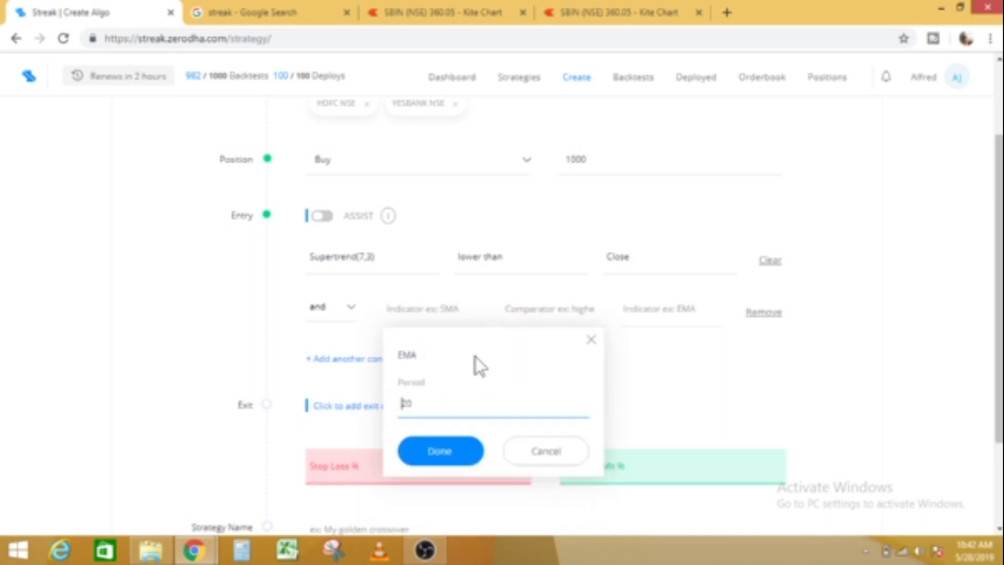
pyautogui.press('BackSpace')
pyautogui.write('8')
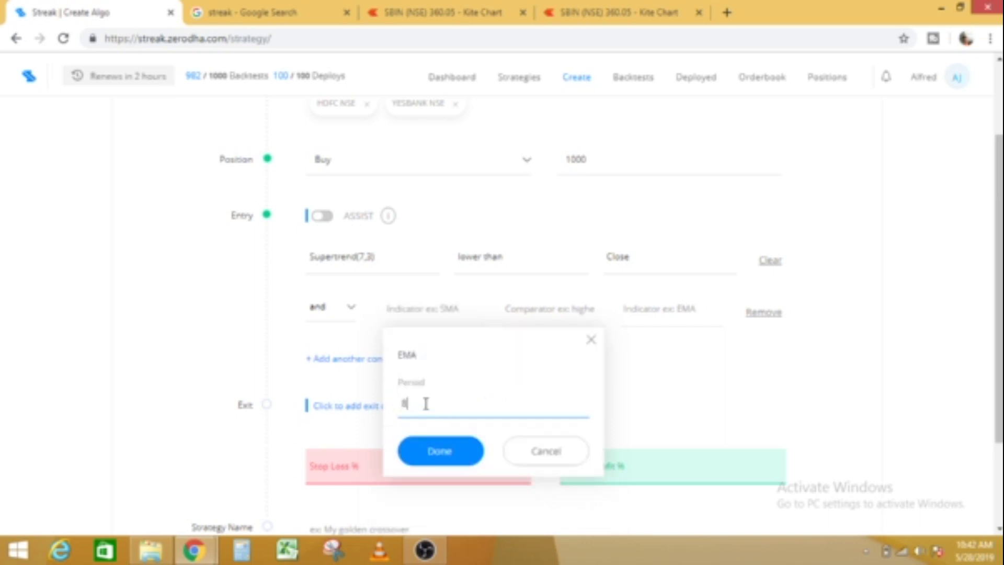
pyautogui.click(437, 452)
# Step: Complete the second entry condition so the 8 EMA is higher than an EMA of period 13
pyautogui.click(560, 305)
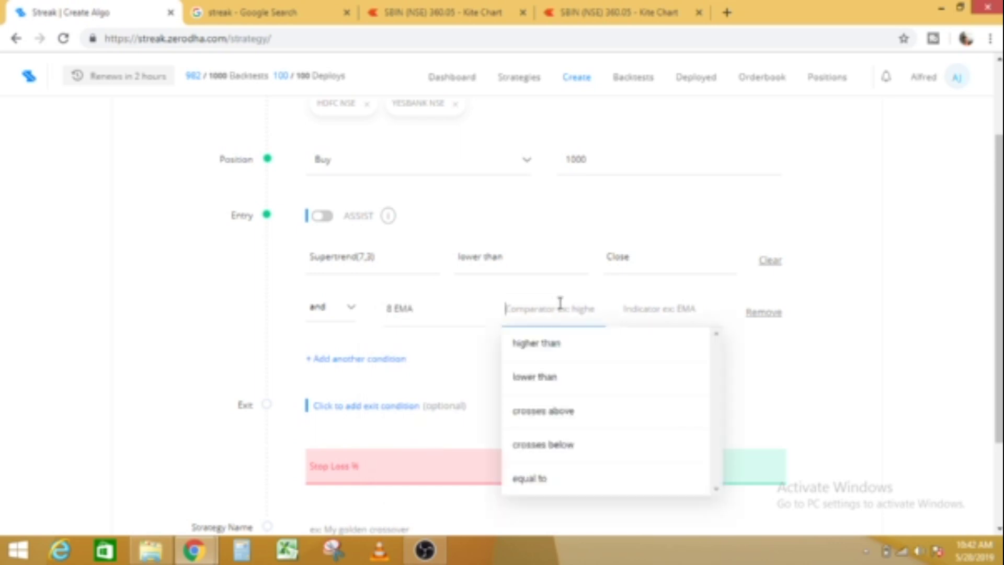
pyautogui.click(544, 348)
pyautogui.click(639, 308)
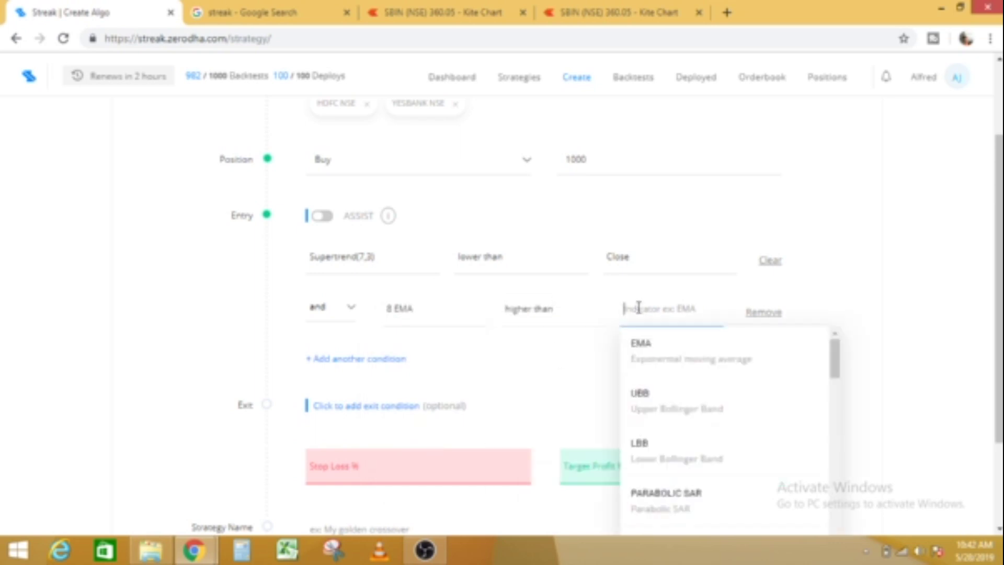
pyautogui.click(643, 346)
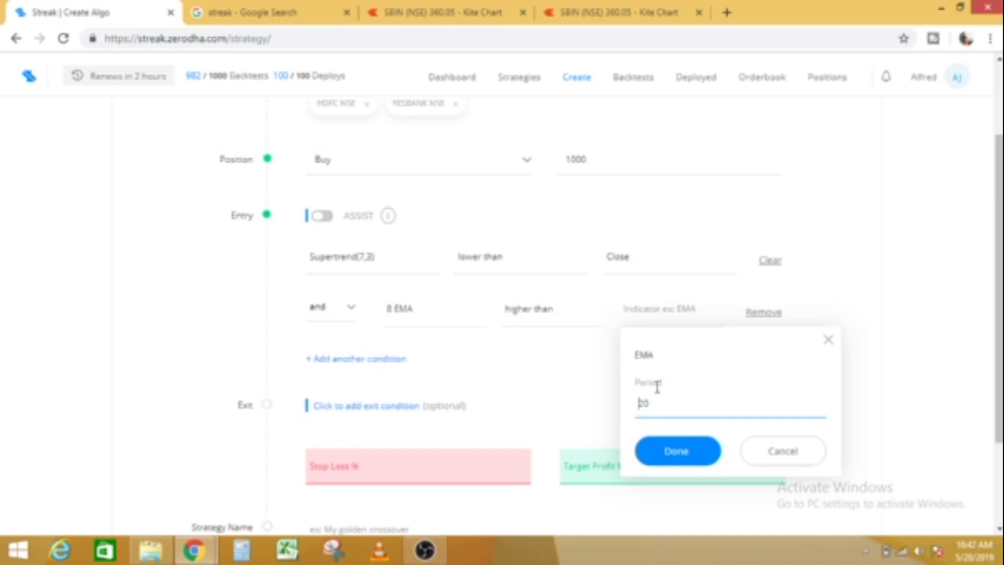
pyautogui.write('13')
pyautogui.click(677, 452)
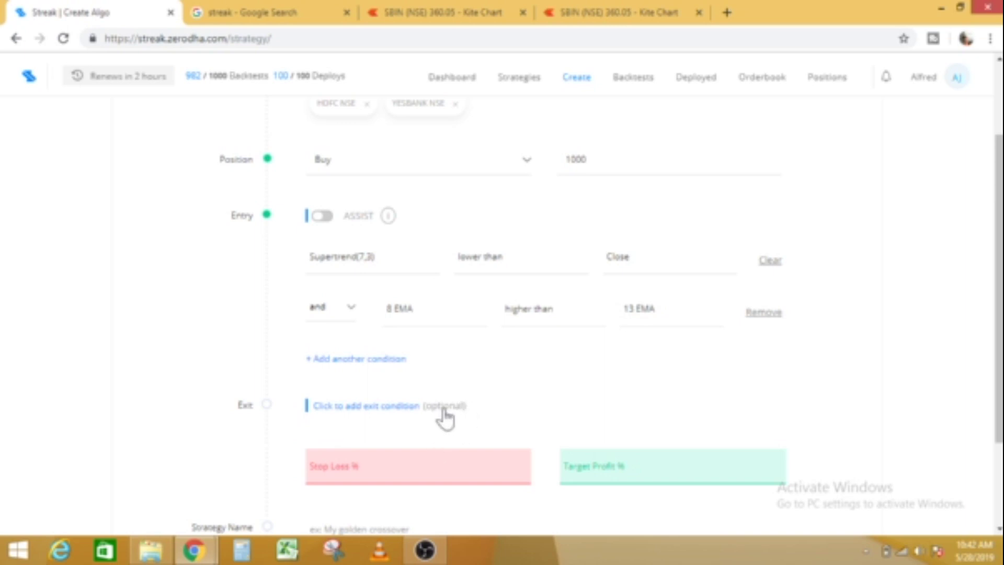
# Step: Add an exit condition with an EMA of period 8 as its first indicator
pyautogui.click(376, 468)
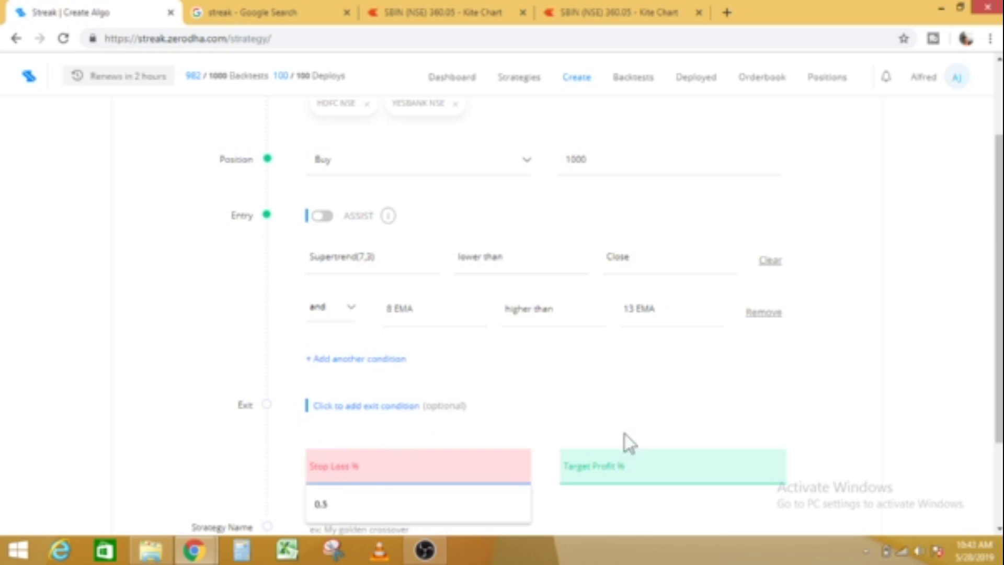
pyautogui.click(622, 466)
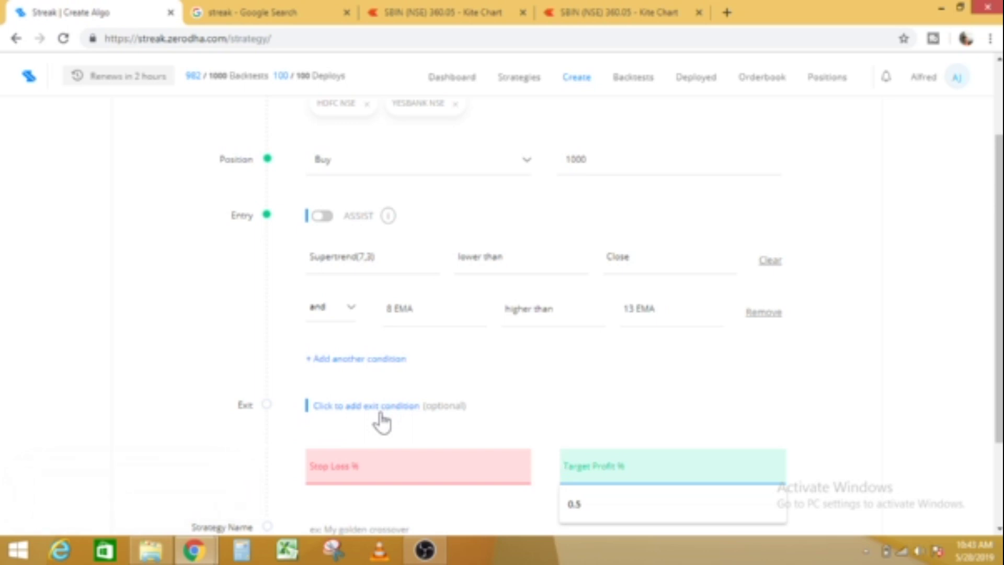
pyautogui.click(381, 412)
pyautogui.click(357, 451)
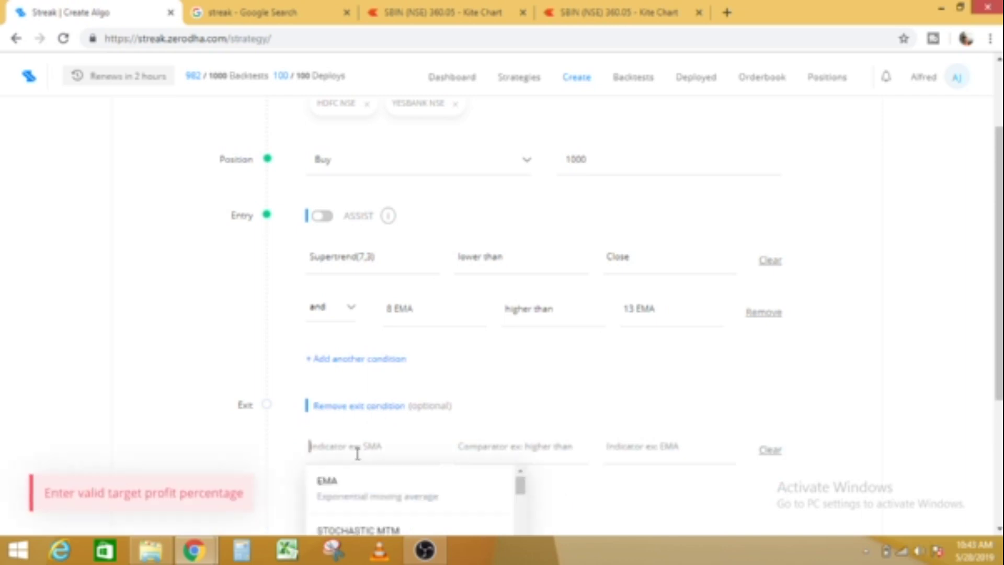
pyautogui.click(345, 490)
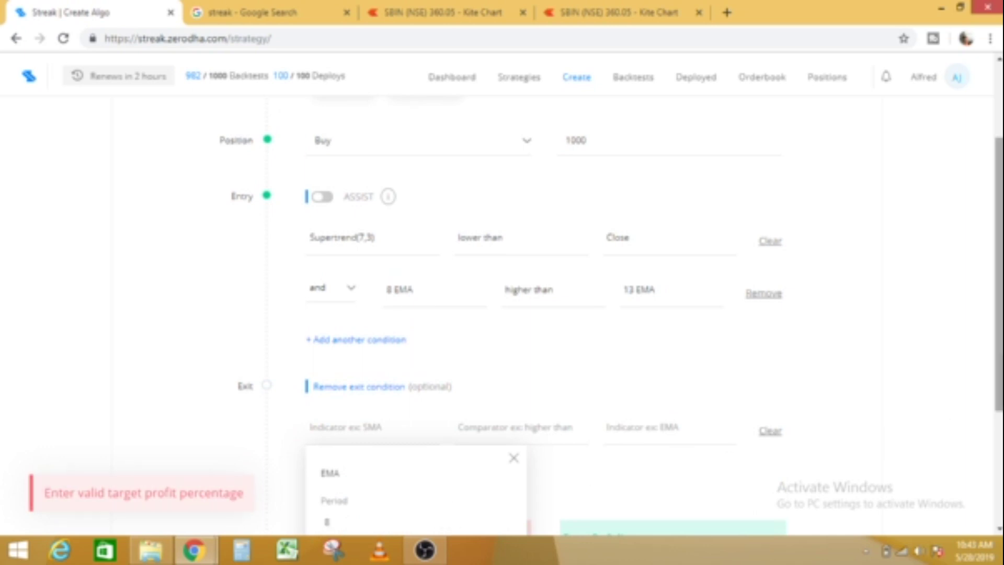
pyautogui.moveTo(998, 274); pyautogui.dragTo(999, 327)
pyautogui.write('8')
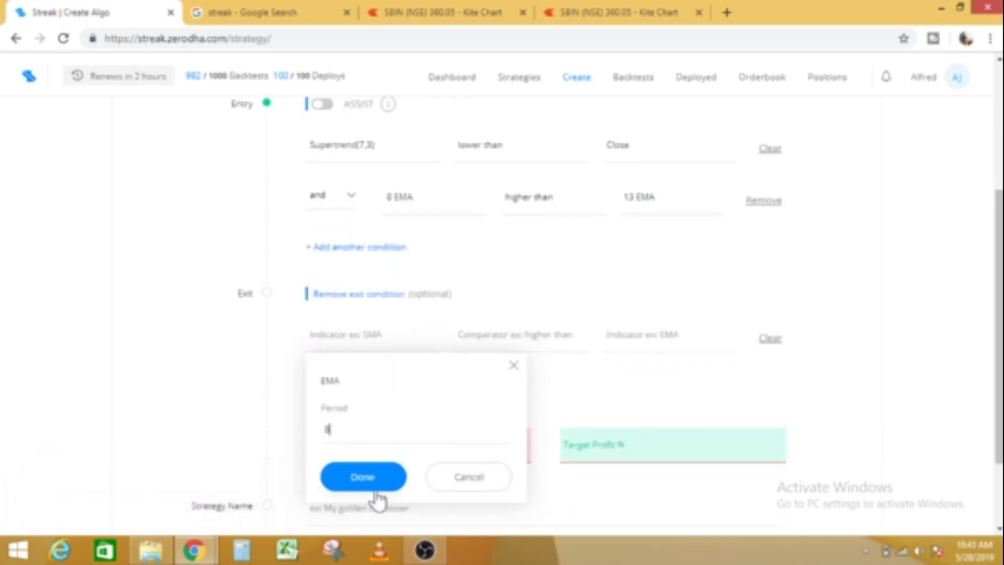
pyautogui.click(383, 484)
# Step: Try an exit rule of 8 EMA lower than 13 EMA, and clear that exit condition
pyautogui.click(506, 348)
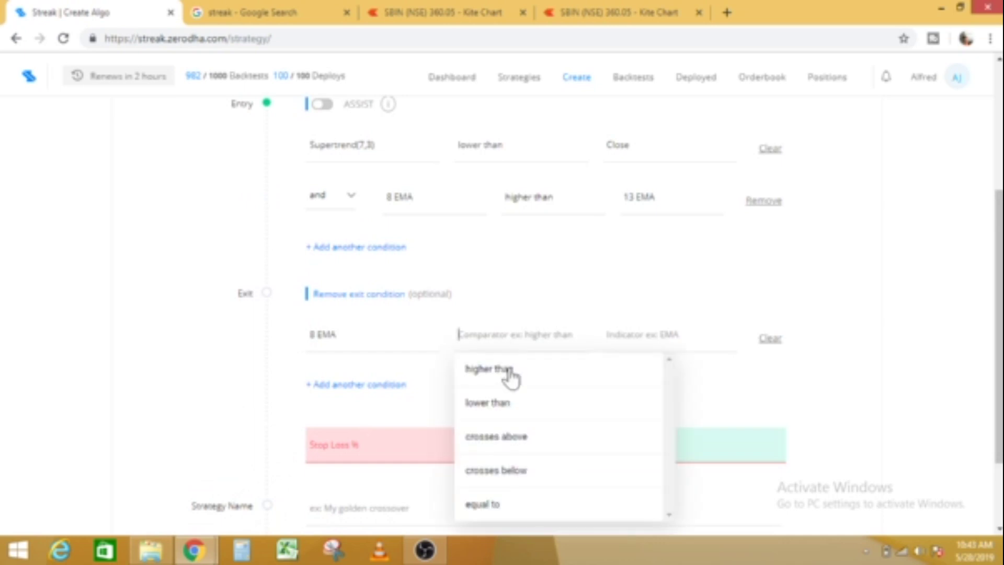
pyautogui.click(510, 406)
pyautogui.click(637, 321)
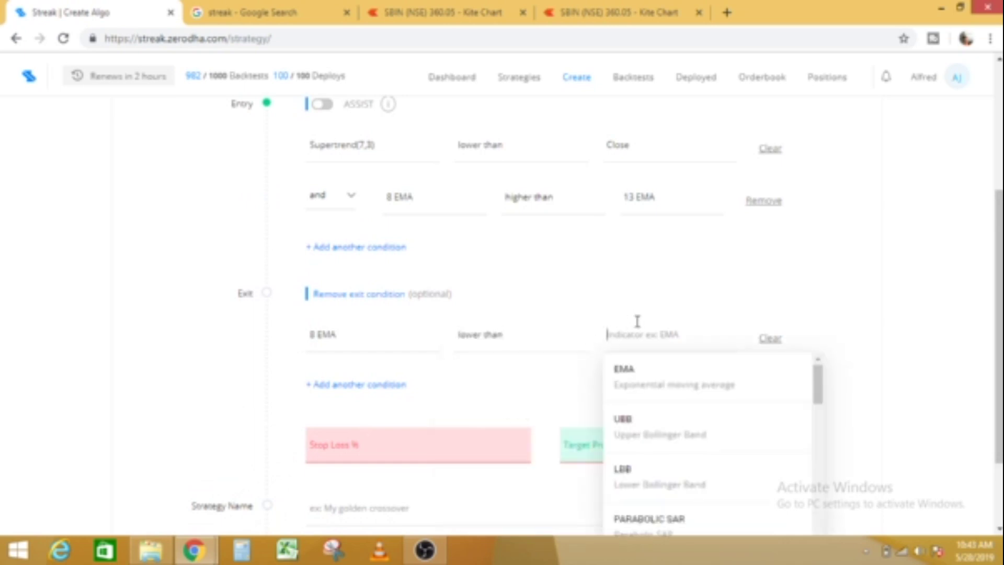
pyautogui.click(631, 378)
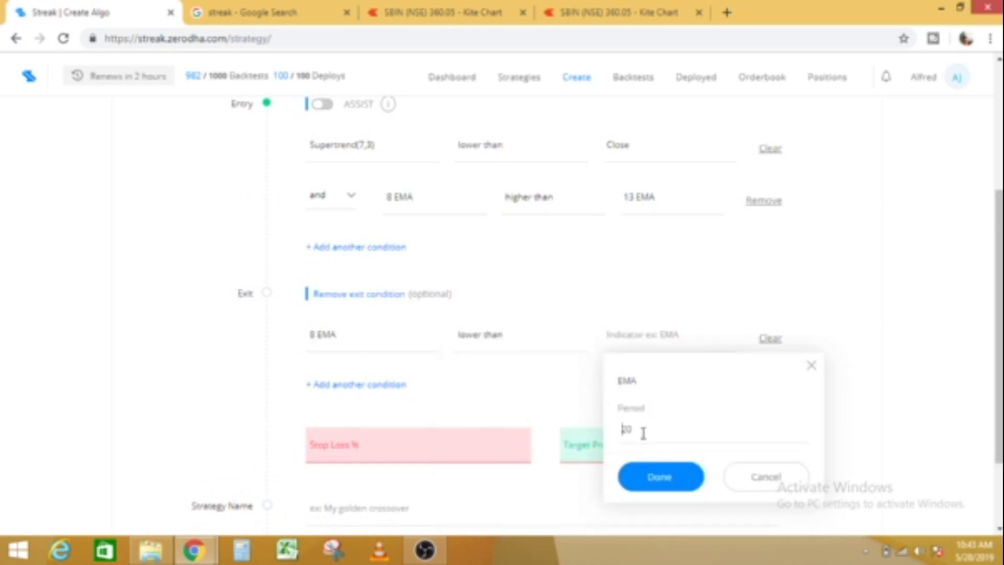
pyautogui.click(654, 481)
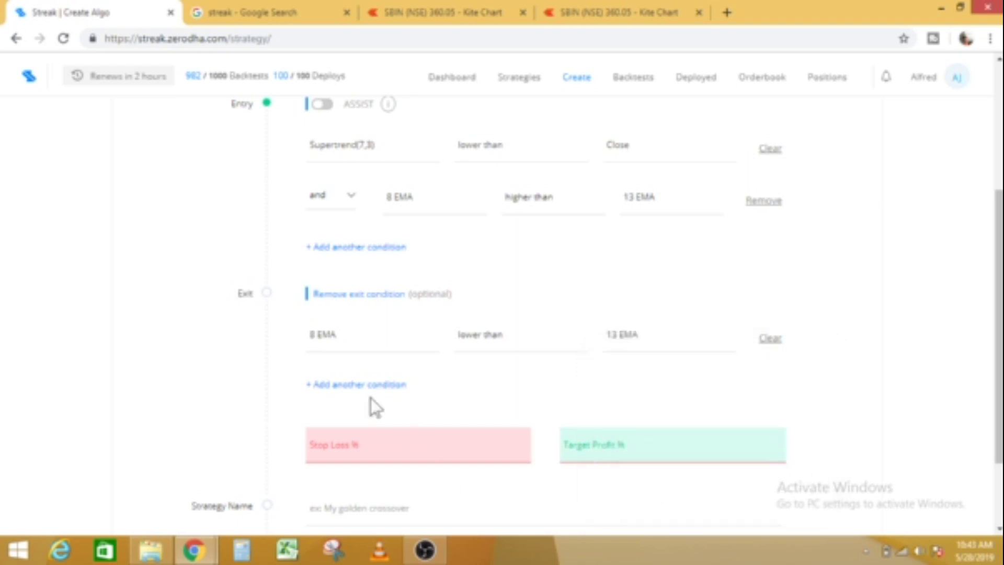
pyautogui.click(380, 454)
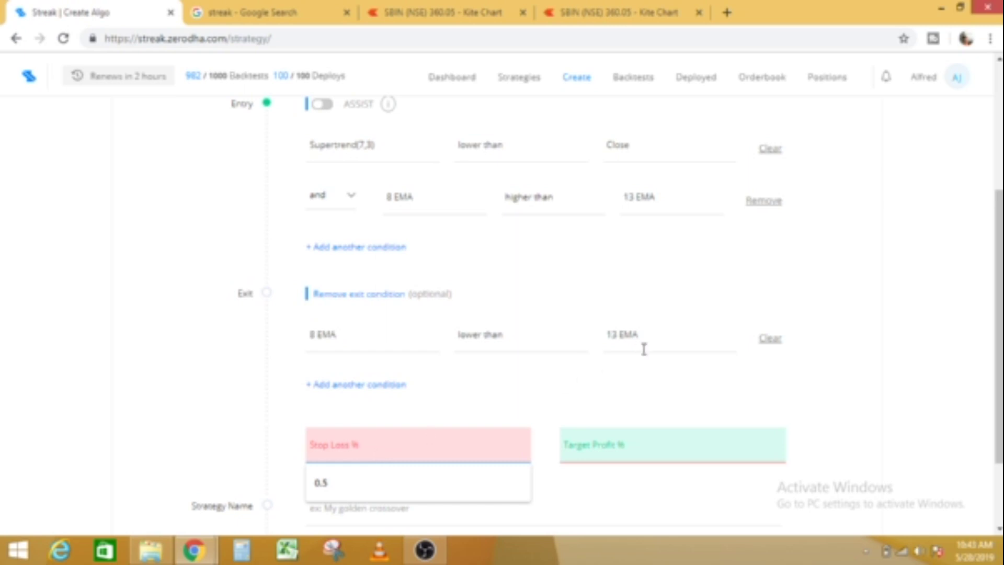
pyautogui.click(769, 340)
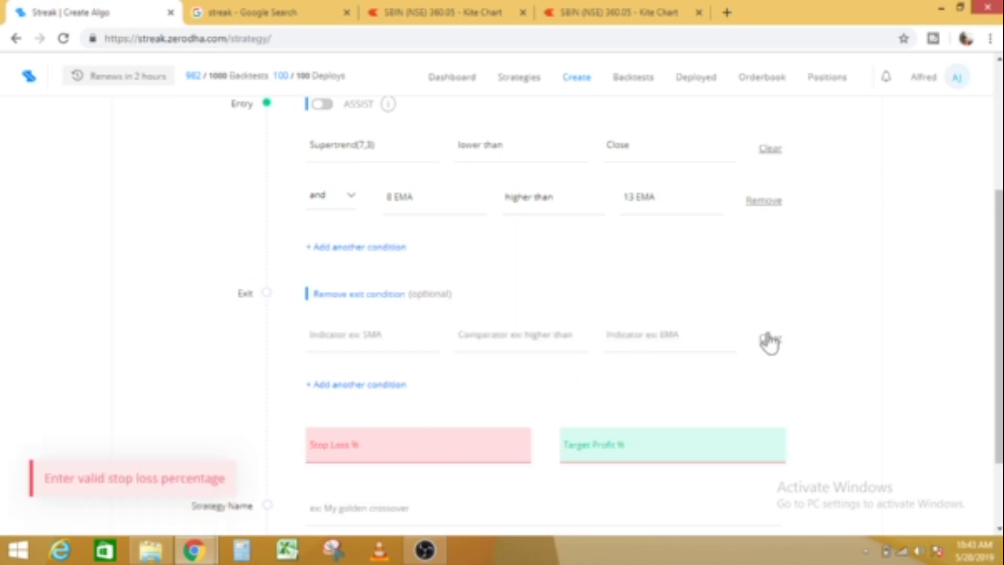
# Step: Set the strategy's stop loss to 0.5% and its target profit to 1%
pyautogui.click(364, 443)
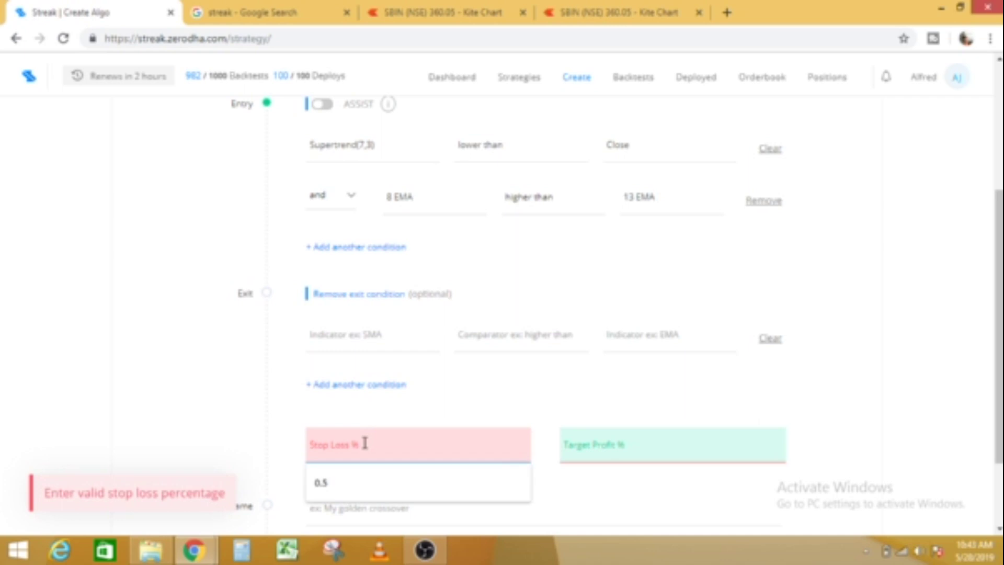
pyautogui.write('0.65')
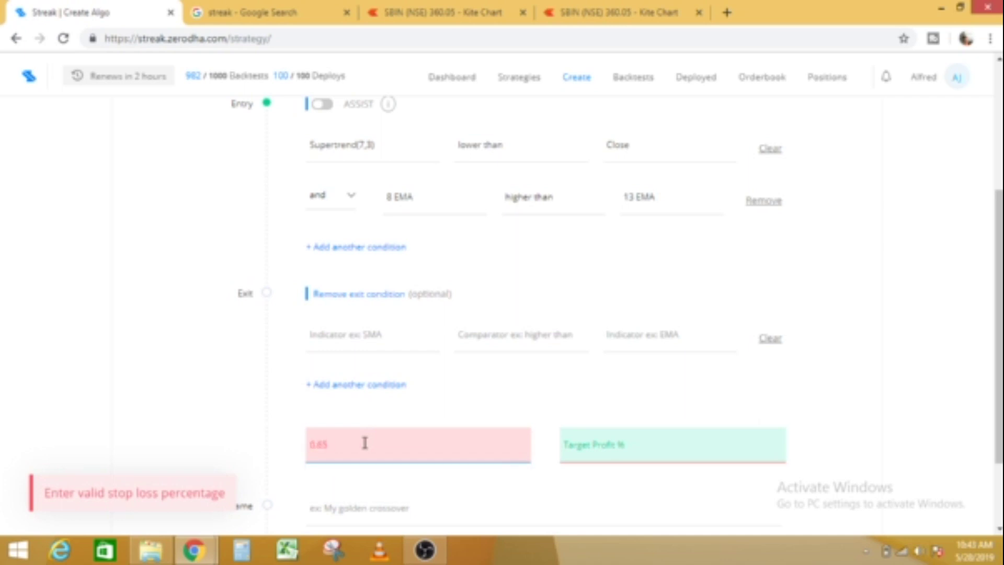
pyautogui.press('BackSpace')
pyautogui.write('5')
pyautogui.click(600, 461)
pyautogui.write('1')
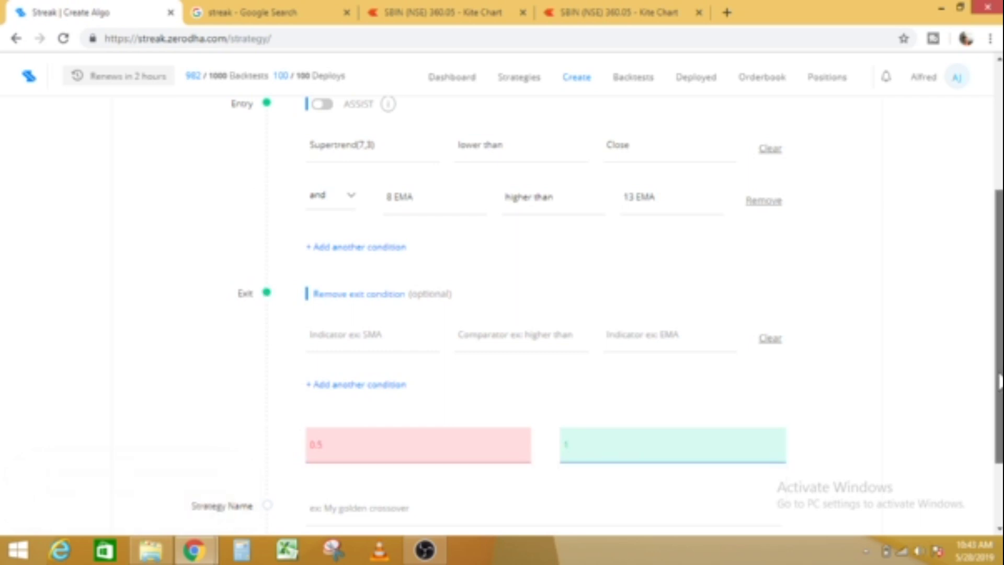
pyautogui.scroll(-1, 1002, 392)
# Step: Examine the latest SBIN sessions on the Kite chart and return to the Streak strategy form
pyautogui.click(620, 14)
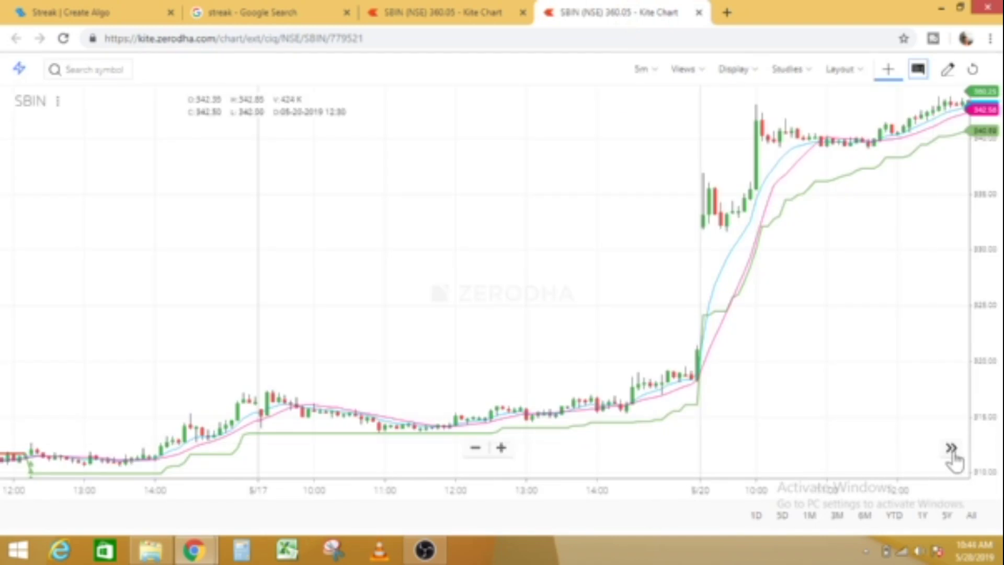
pyautogui.click(951, 451)
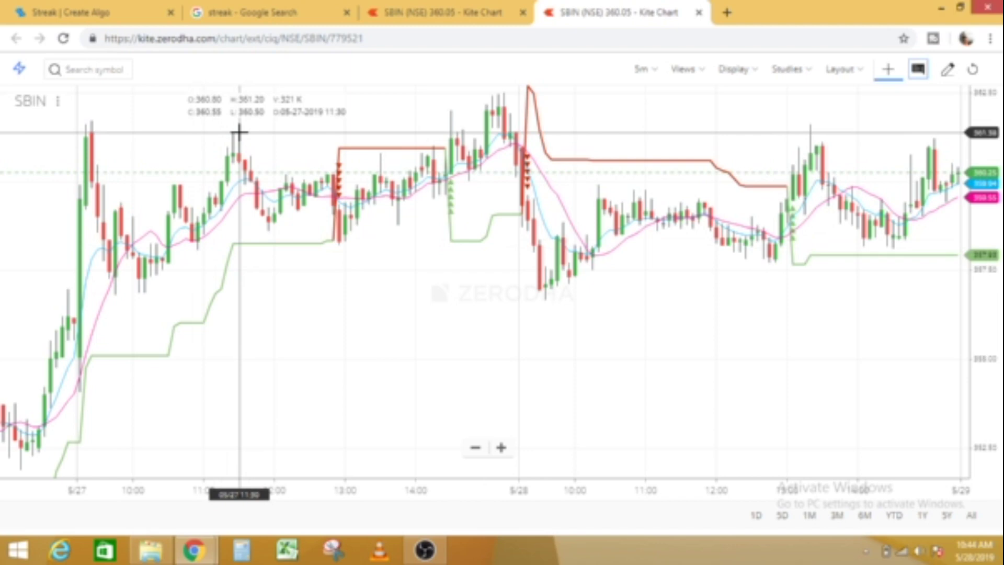
pyautogui.click(93, 12)
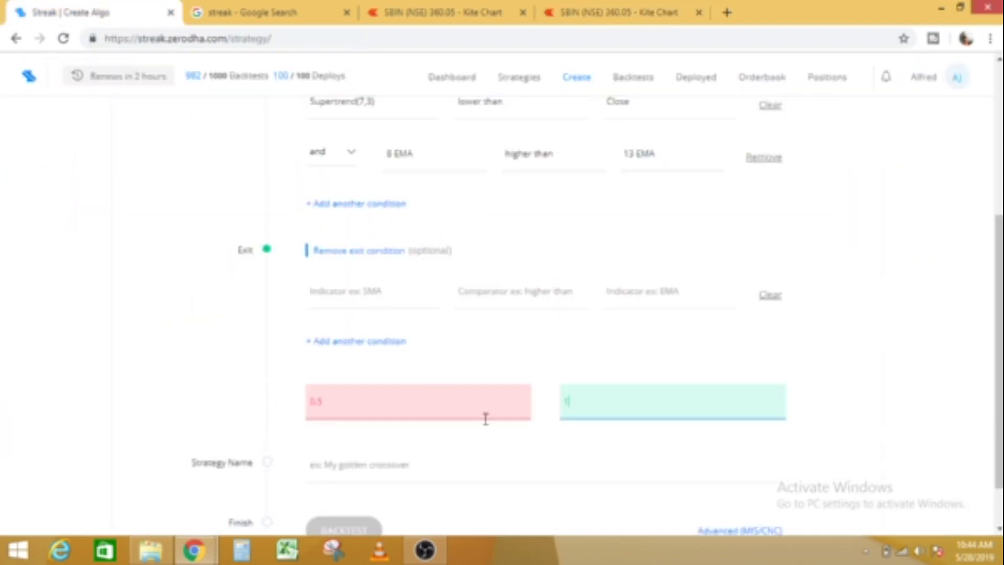
# Step: Name the strategy TEST1
pyautogui.scroll(-1, 999, 303)
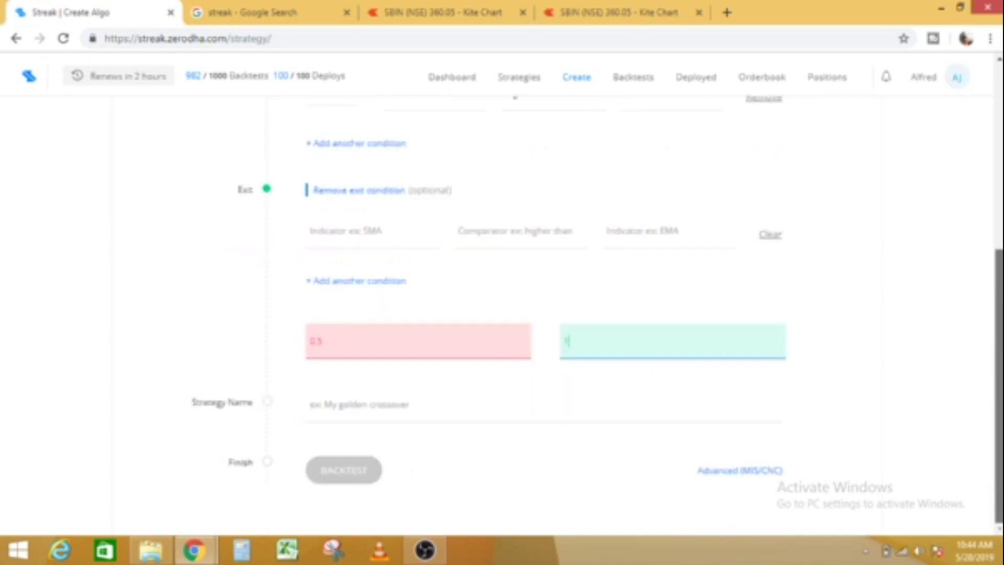
pyautogui.click(371, 411)
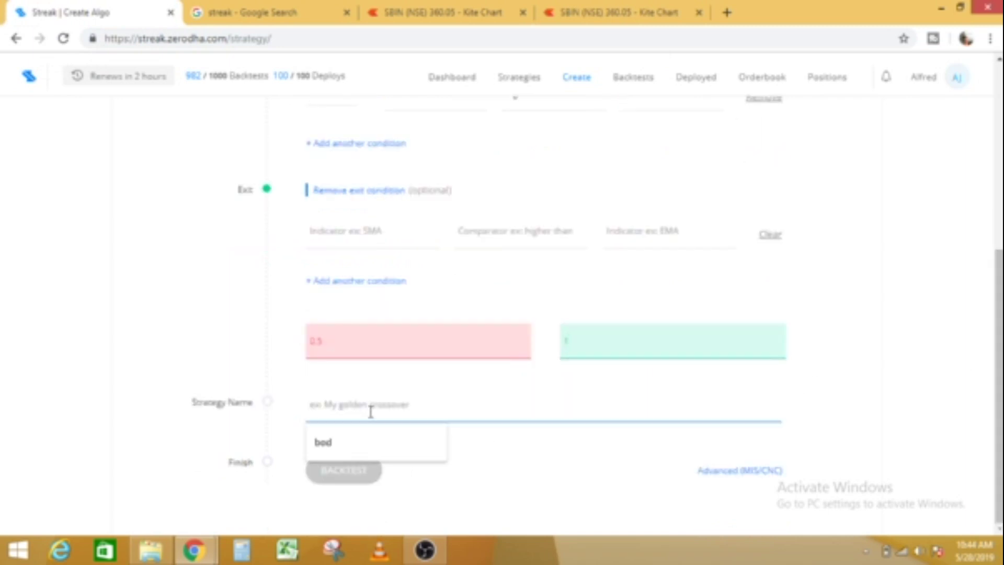
pyautogui.write('(')
pyautogui.press('BackSpace')
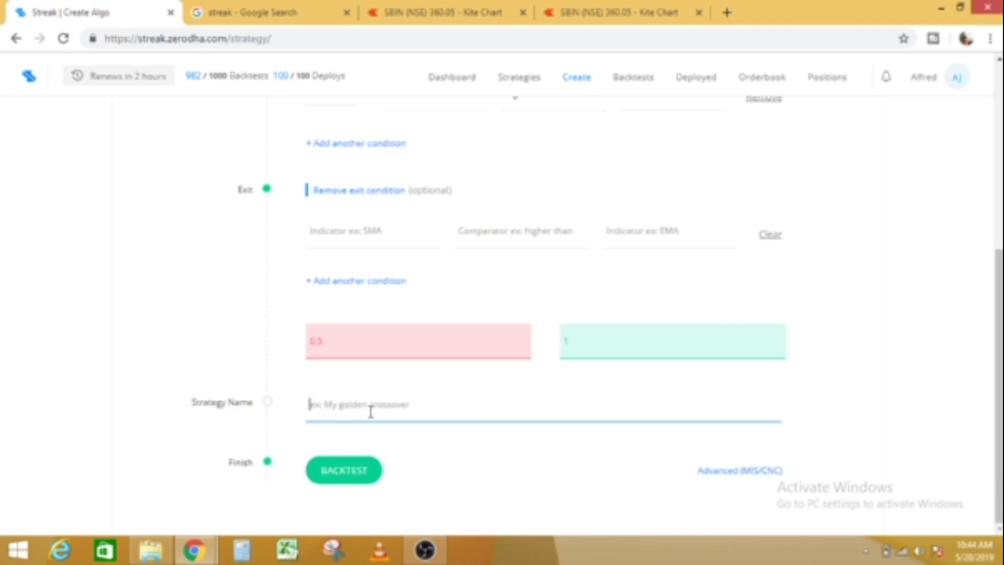
pyautogui.write('1')
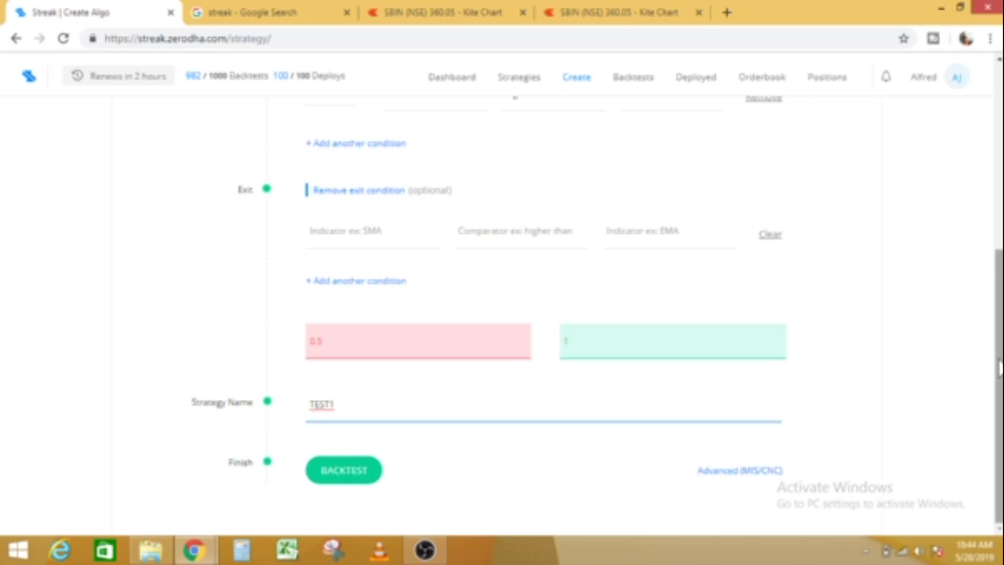
# Step: Run the backtest of the TEST1 strategy and look over its list of instruments
pyautogui.moveTo(992, 274); pyautogui.dragTo(1000, 315)
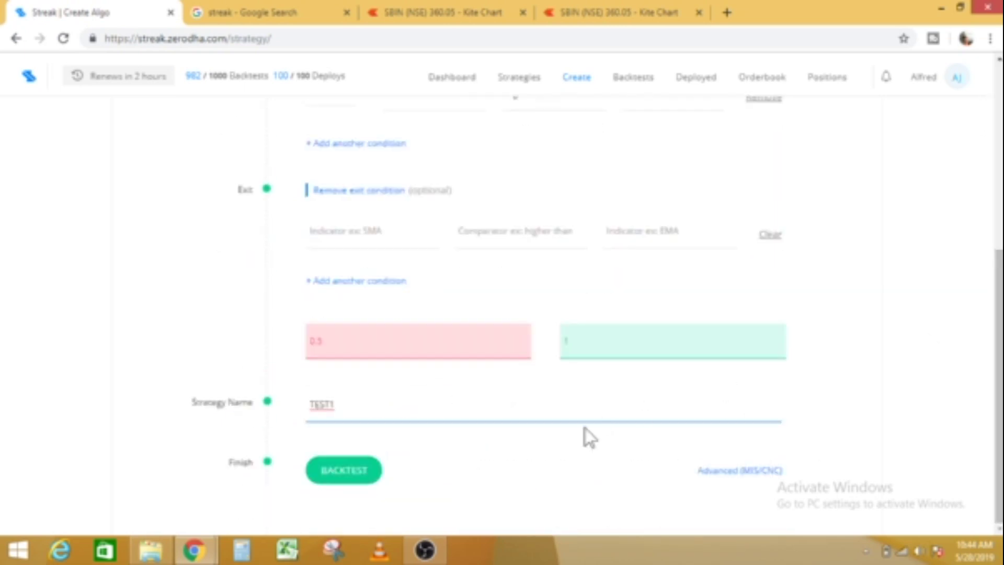
pyautogui.click(352, 475)
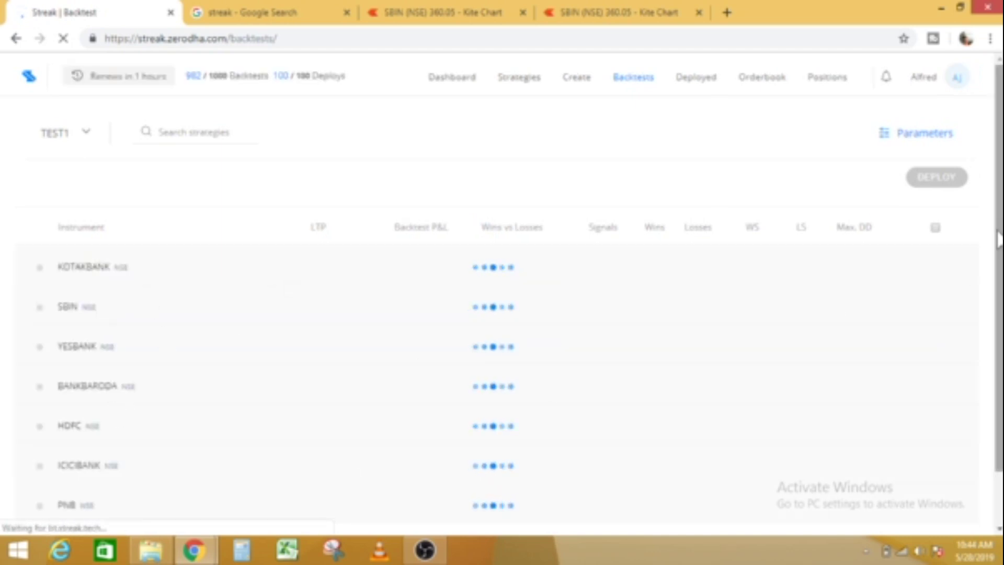
pyautogui.scroll(-1, 544, 387)
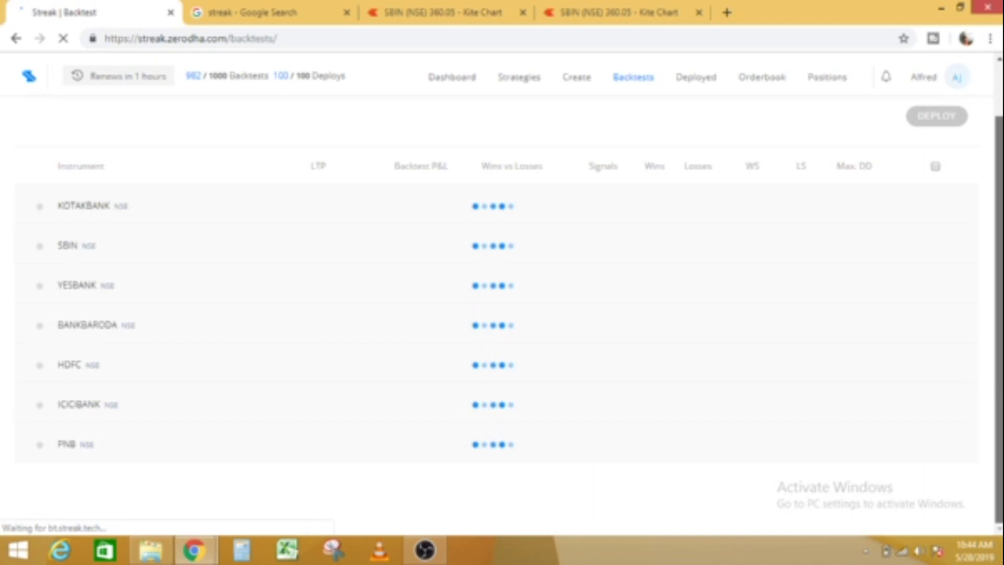
pyautogui.scroll(1, 996, 296)
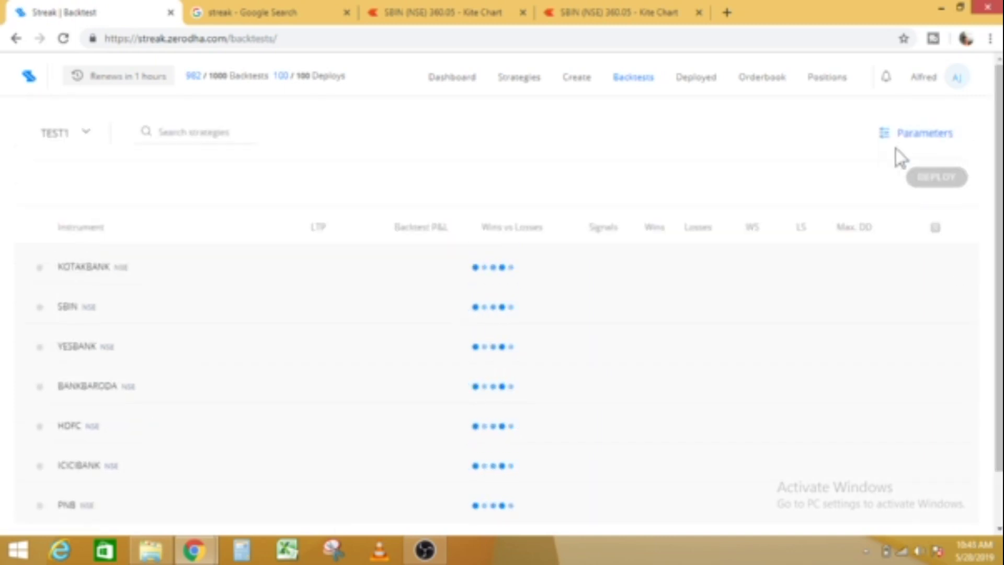
# Step: Show the backtest parameters of TEST1 and review the P&L, wins and losses of all instruments
pyautogui.click(884, 137)
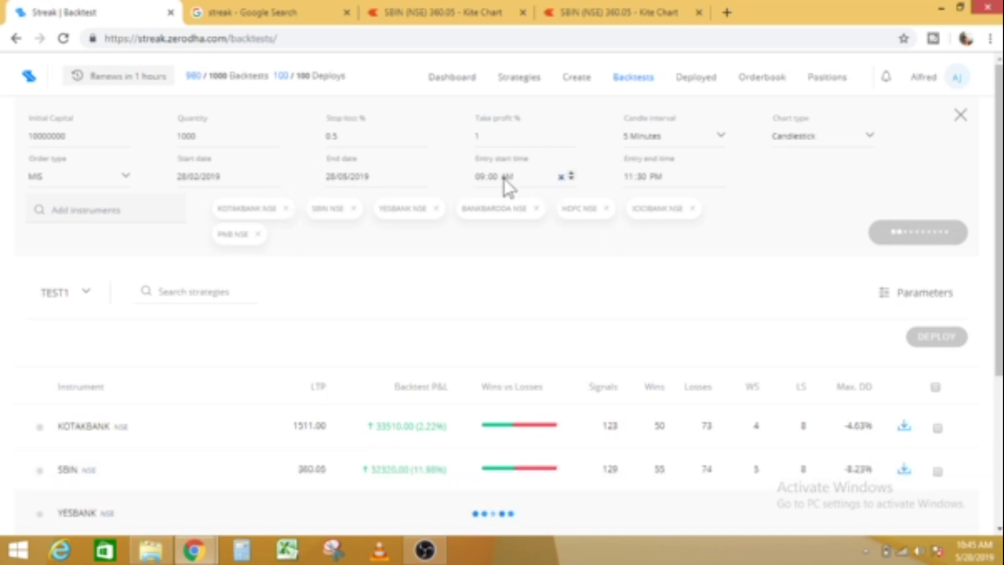
pyautogui.moveTo(1000, 220); pyautogui.dragTo(1000, 374)
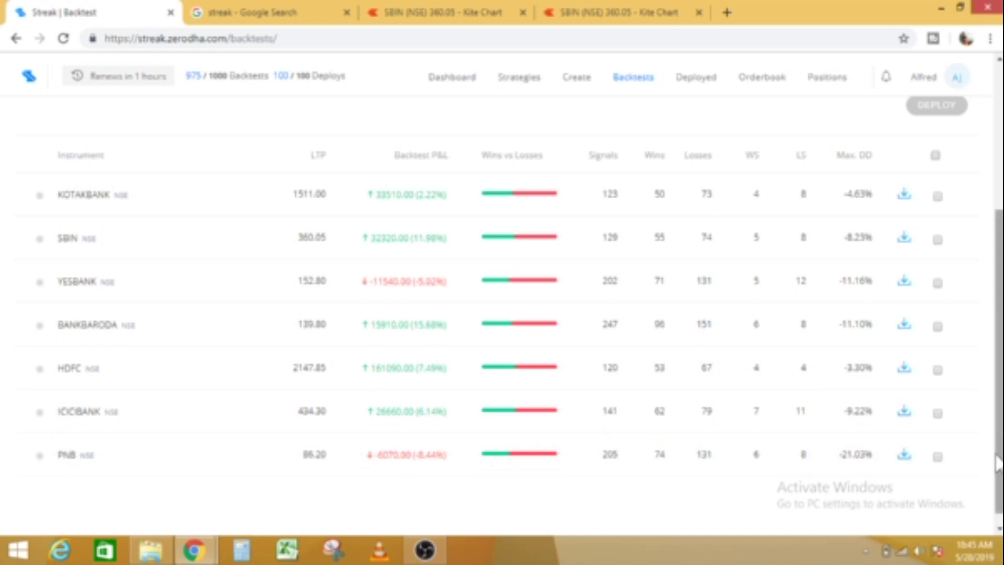
pyautogui.scroll(4, 502, 313)
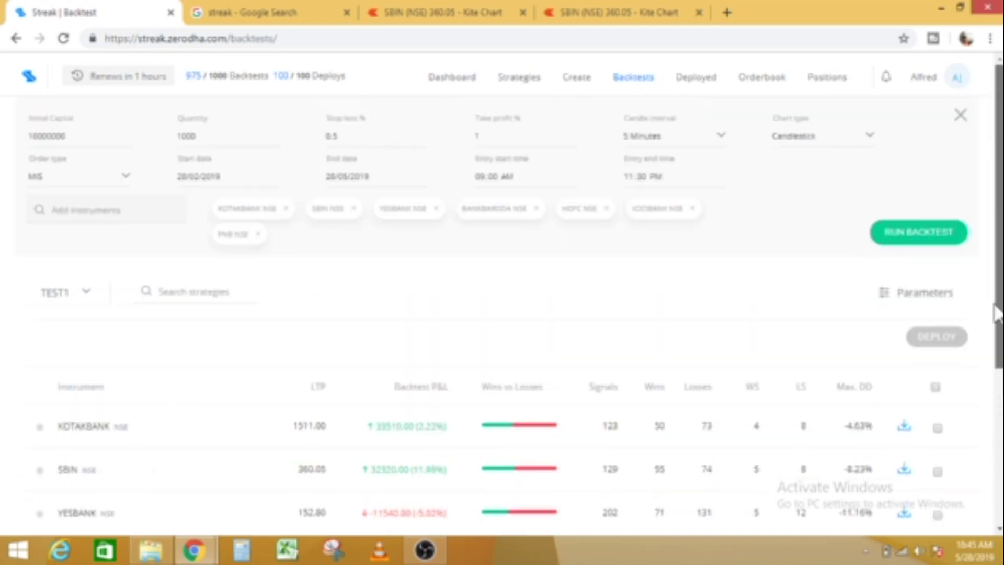
pyautogui.scroll(-3, 502, 314)
pyautogui.scroll(-1, 611, 411)
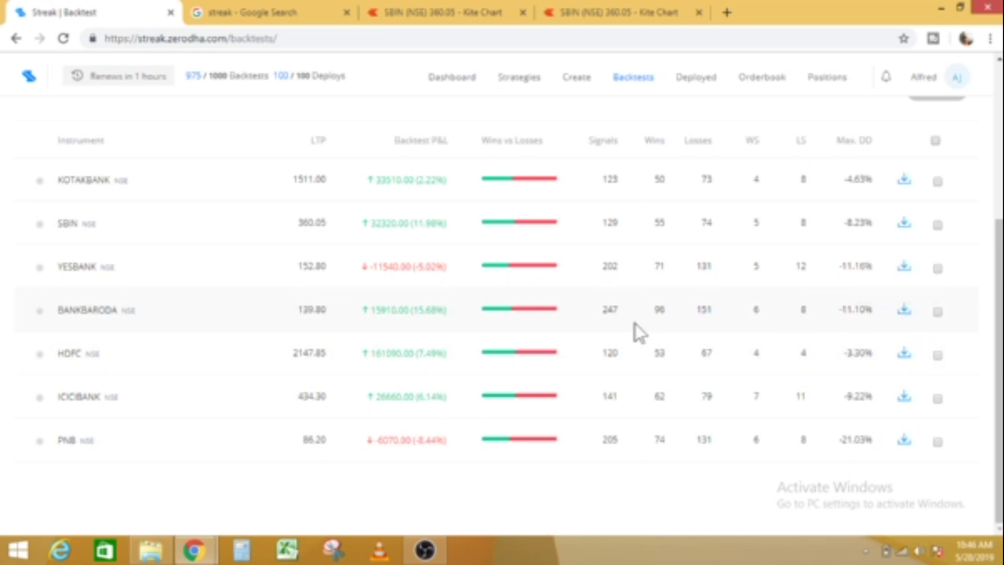
# Step: Expand the BANKBARODA backtest result and examine its P&L chart and trade statistics
pyautogui.click(403, 314)
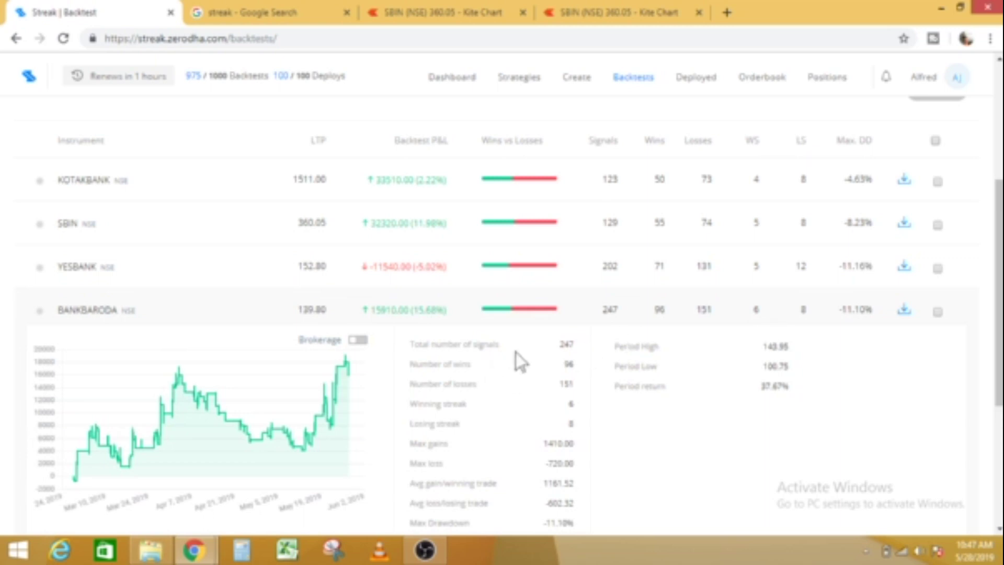
pyautogui.scroll(-1, 515, 353)
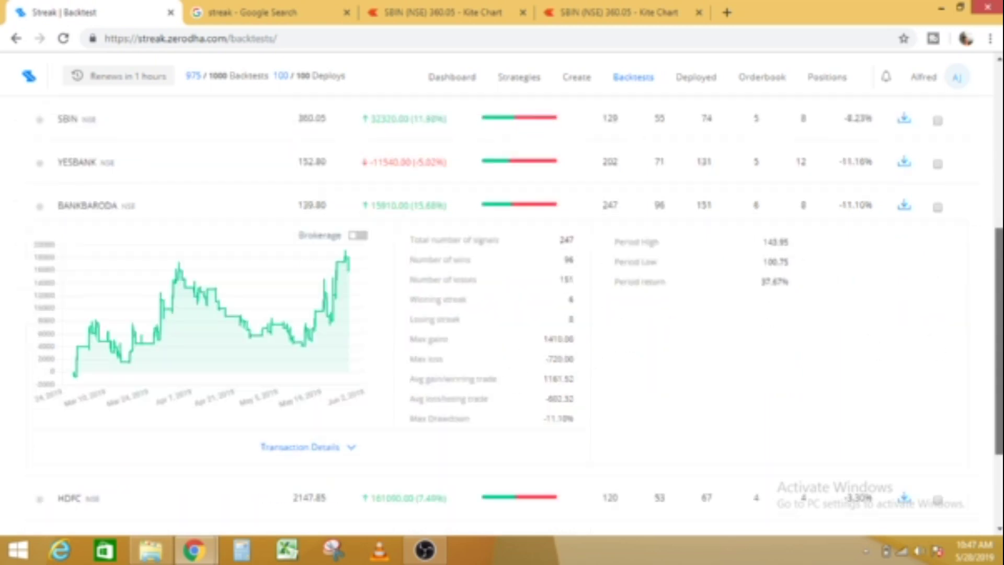
pyautogui.scroll(-2, 766, 325)
pyautogui.moveTo(88, 330)
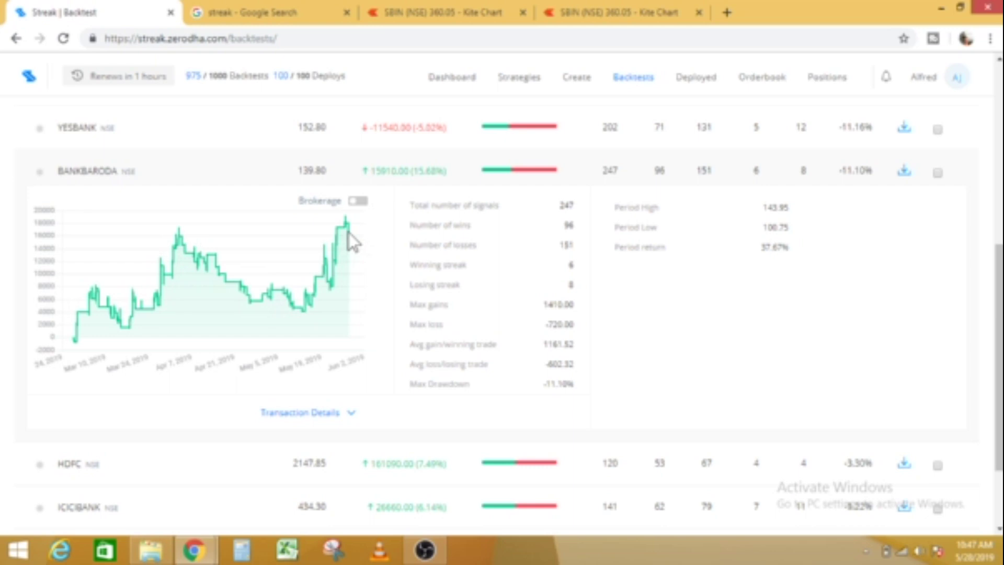
# Step: Compare the BANKBARODA result with and without brokerage, leave the brokerage adjustment off and collapse the details
pyautogui.moveTo(352, 205)
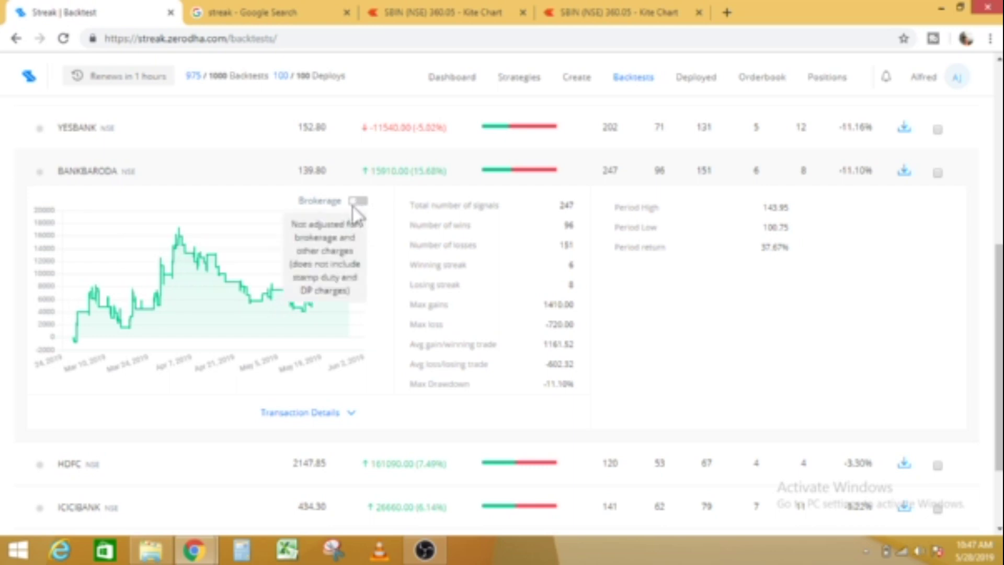
pyautogui.click(357, 204)
pyautogui.click(357, 204)
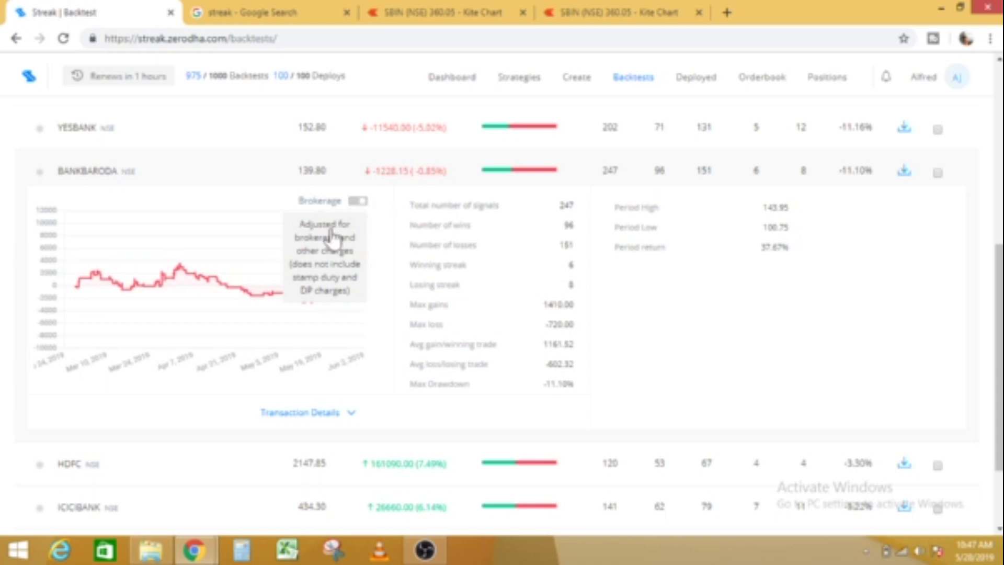
pyautogui.click(359, 203)
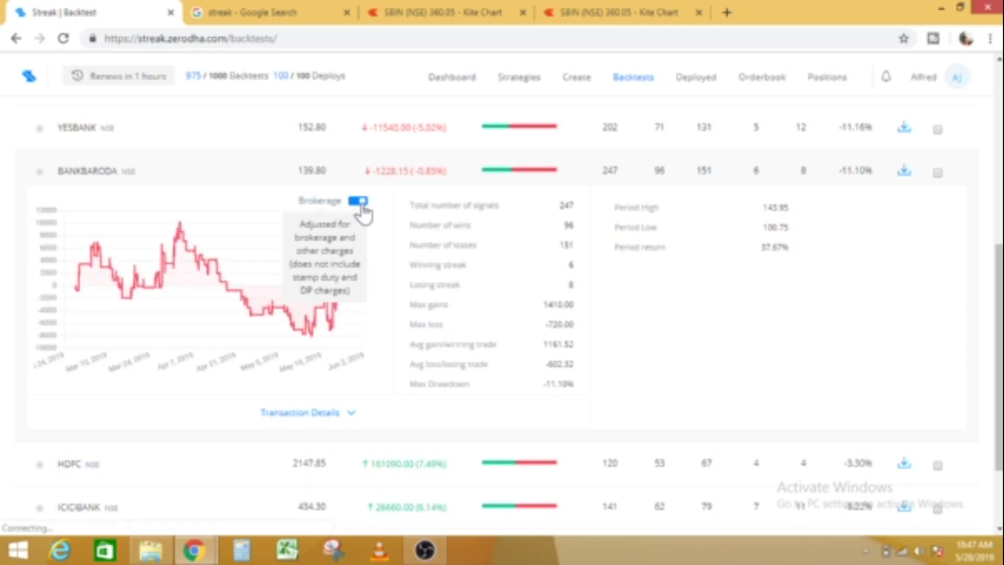
pyautogui.click(361, 203)
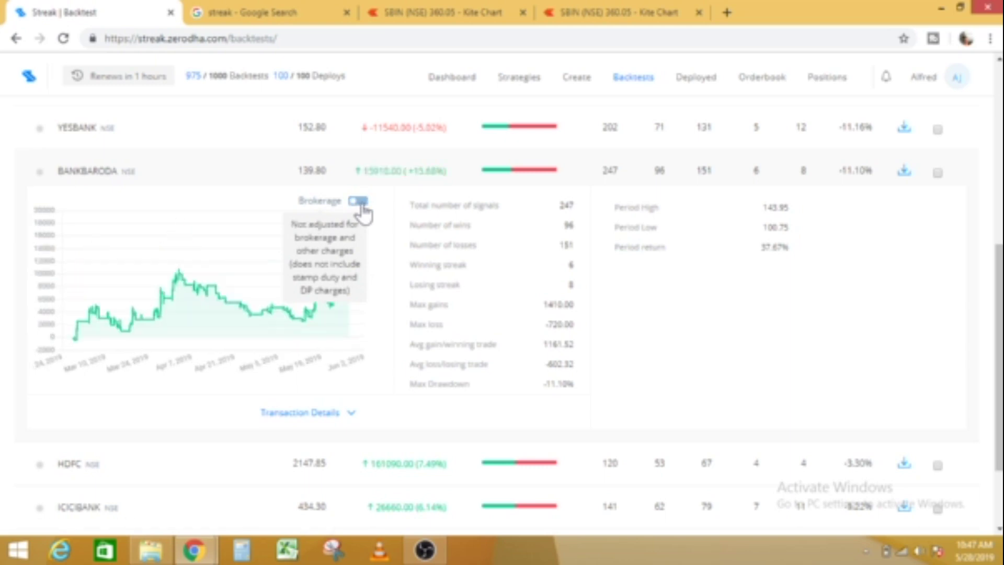
pyautogui.click(360, 202)
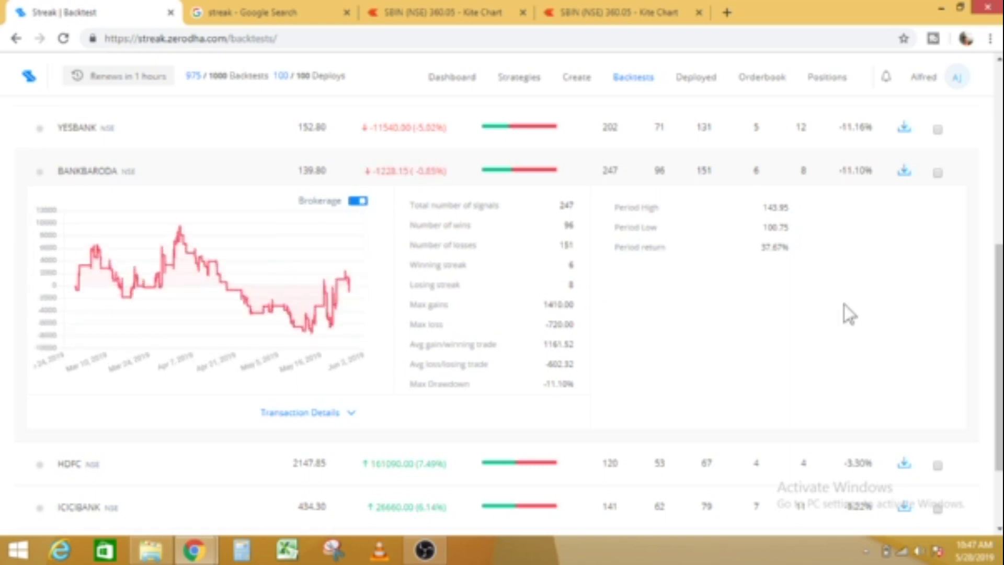
pyautogui.click(358, 202)
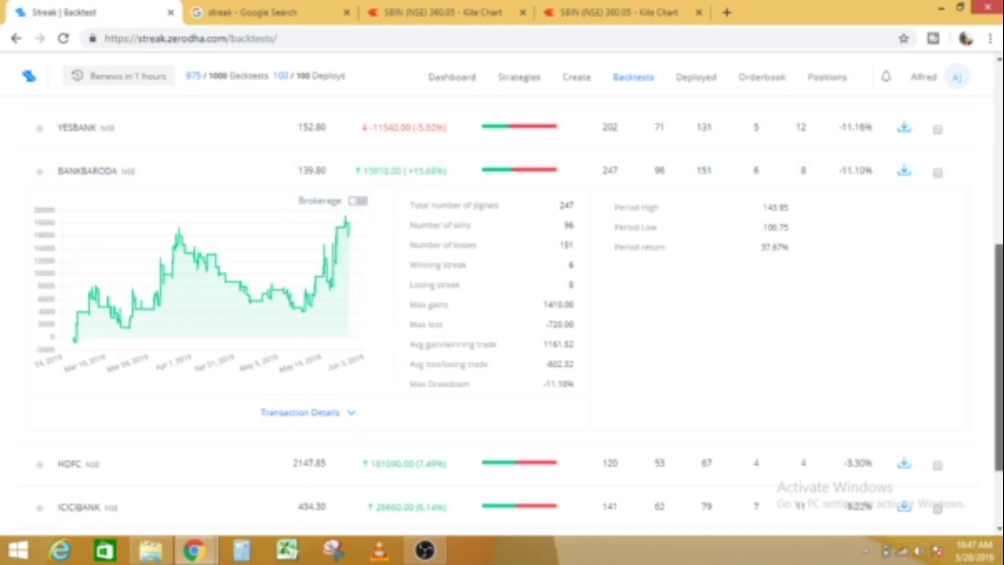
pyautogui.scroll(-1, 994, 329)
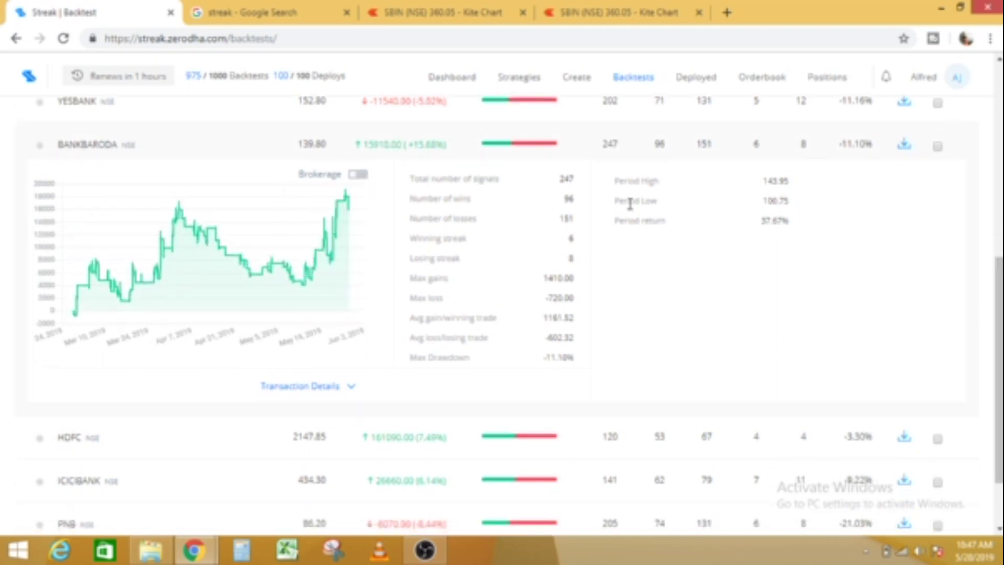
pyautogui.click(425, 154)
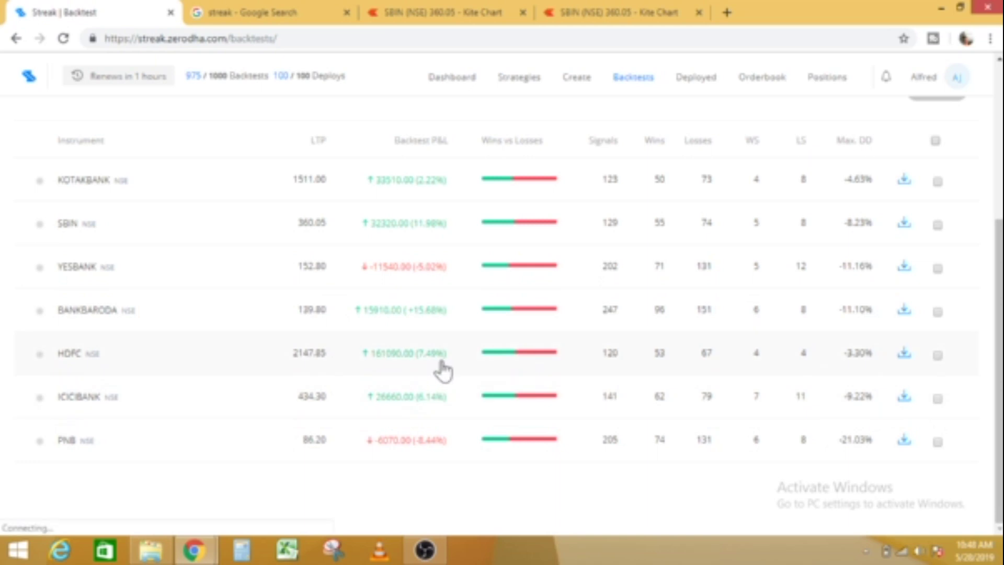
# Step: Expand the HDFC backtest result and compare its P&L with and without brokerage, leaving the brokerage adjustment off
pyautogui.click(443, 370)
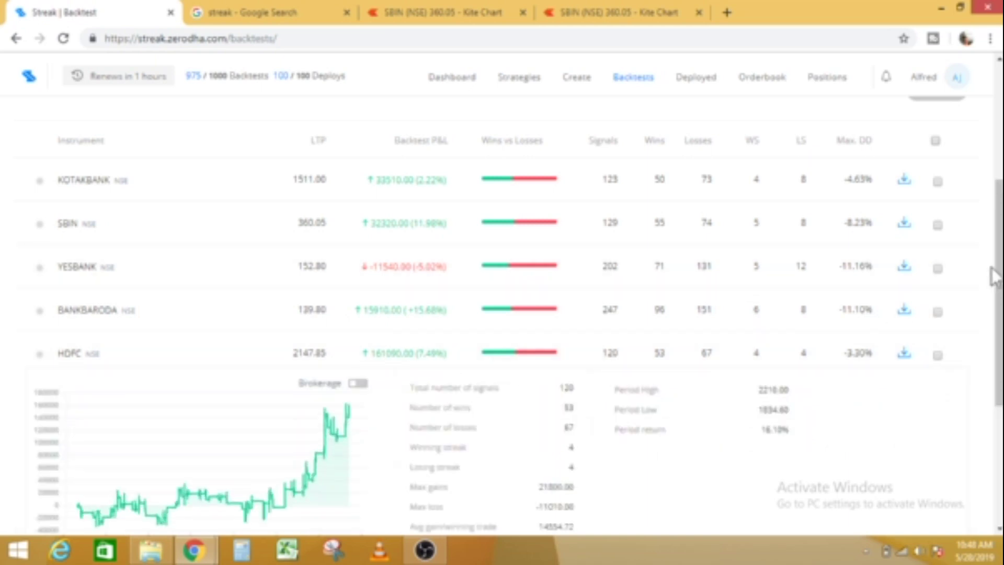
pyautogui.scroll(-3, 992, 269)
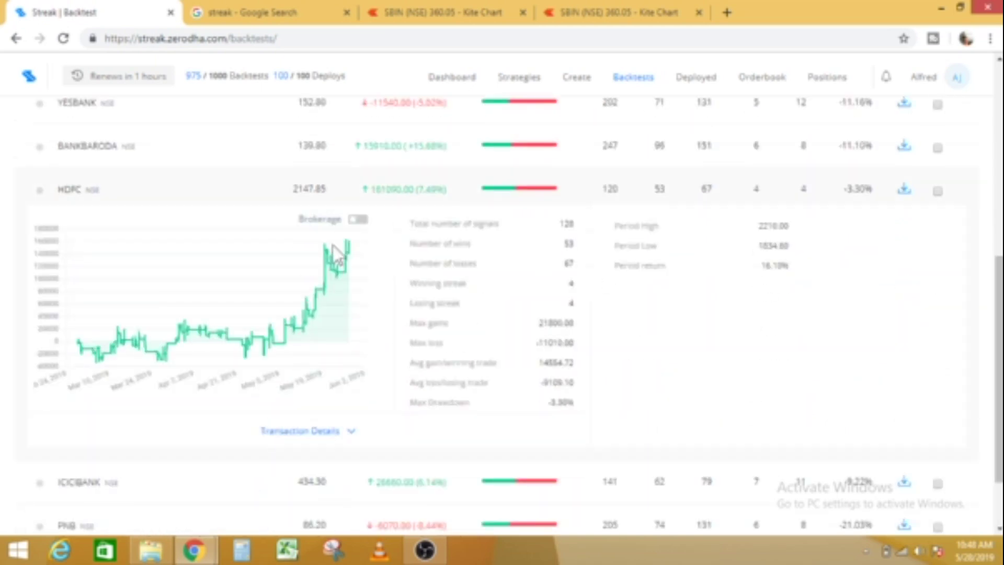
pyautogui.click(355, 222)
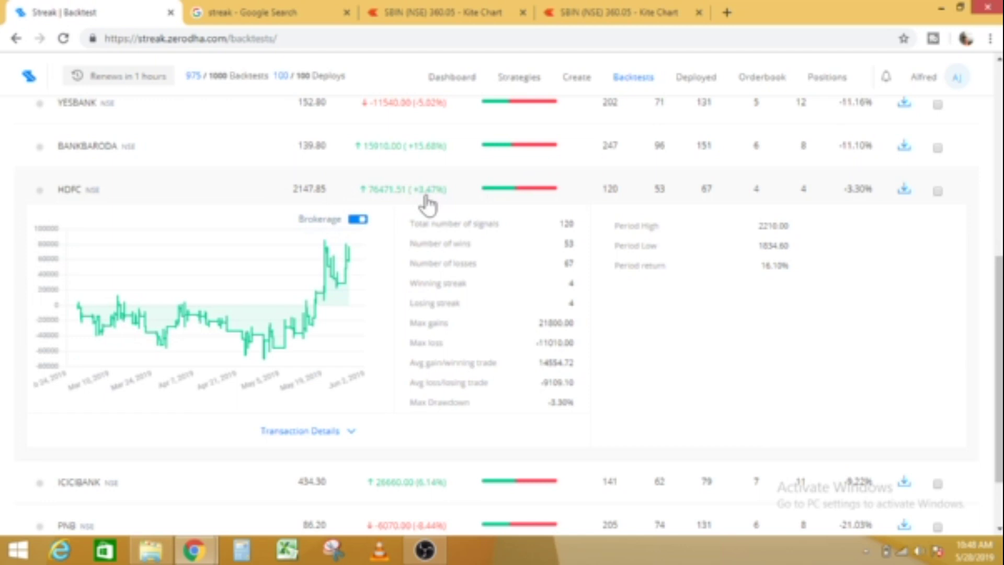
pyautogui.click(357, 220)
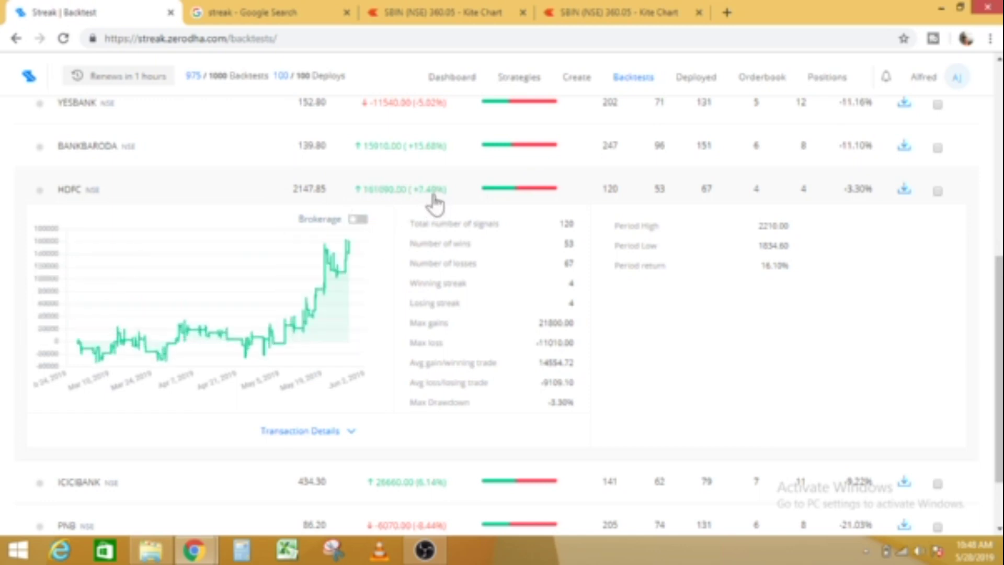
pyautogui.click(359, 220)
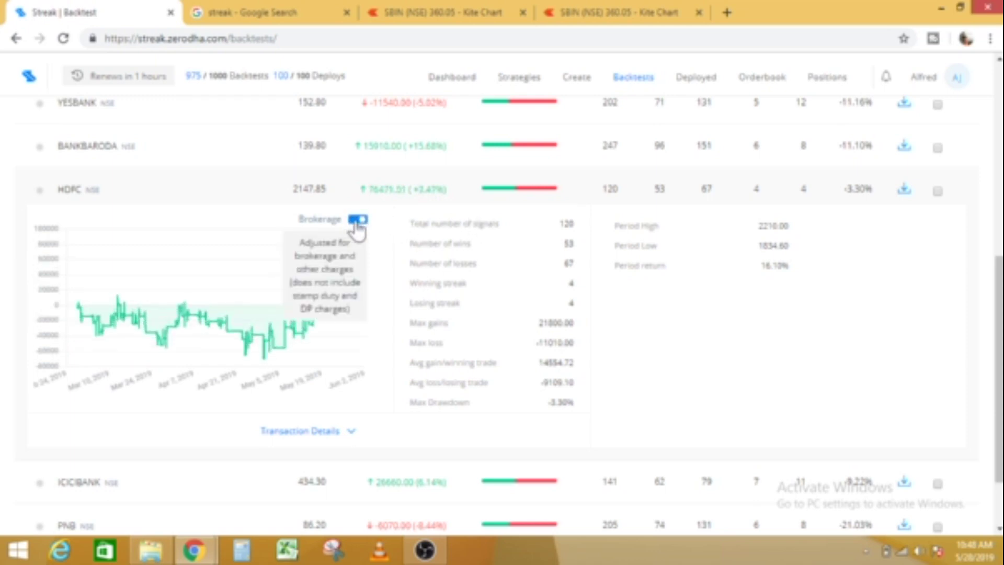
pyautogui.click(358, 220)
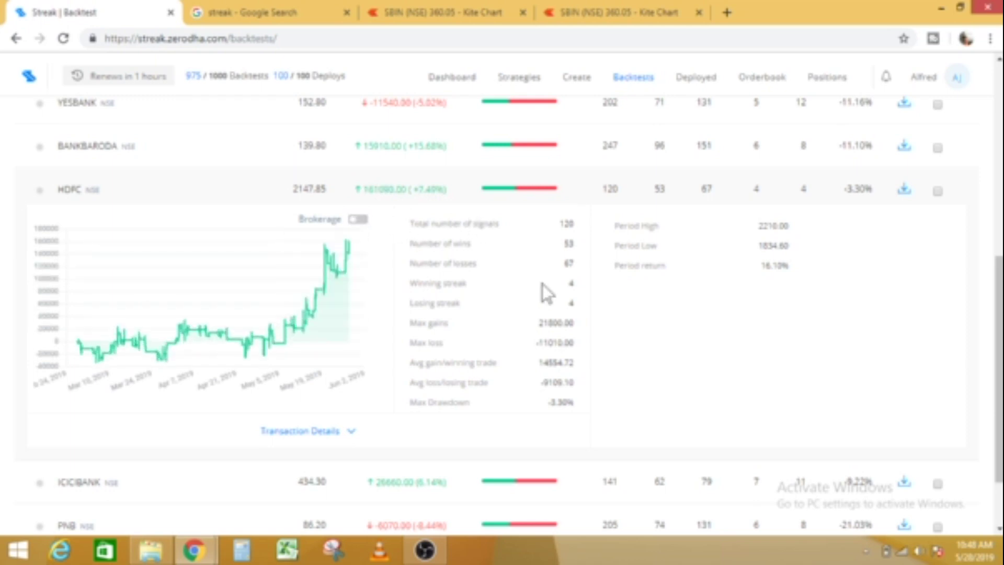
# Step: Open HDFC's transaction details and look through its buy and sell entries
pyautogui.moveTo(996, 298); pyautogui.dragTo(996, 339)
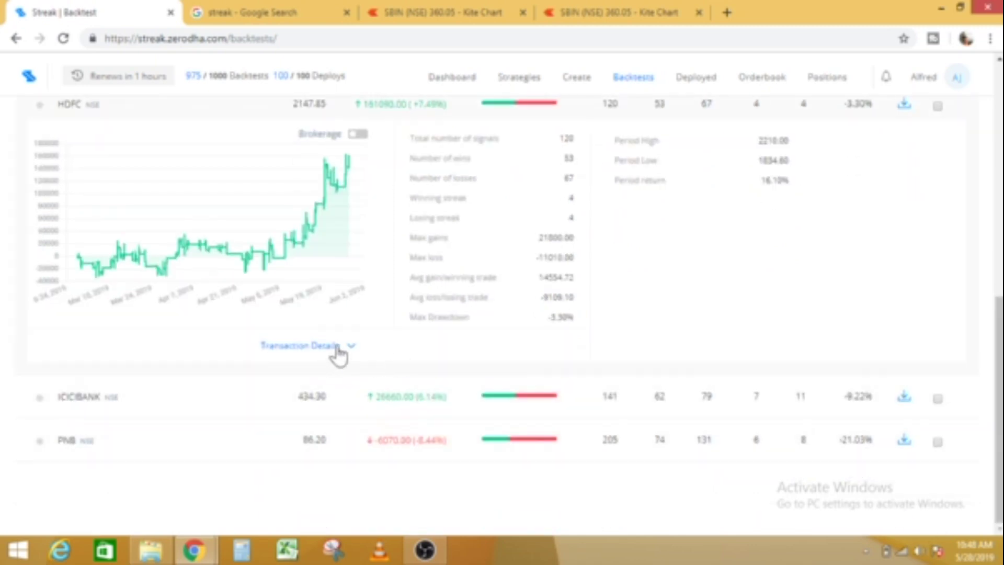
pyautogui.click(337, 348)
pyautogui.moveTo(998, 126); pyautogui.dragTo(998, 317)
pyautogui.scroll(7, 646, 341)
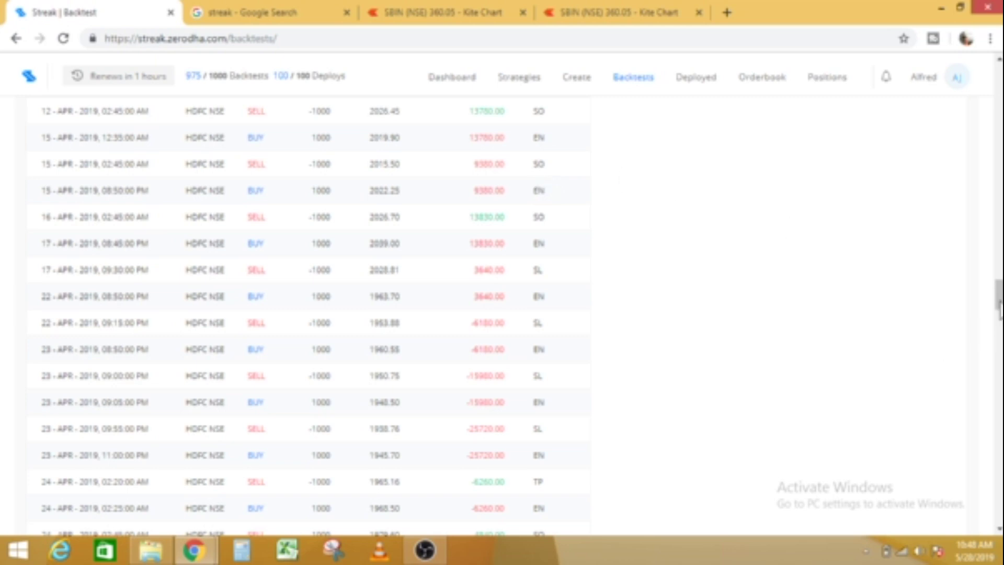
pyautogui.moveTo(998, 296); pyautogui.dragTo(999, 304)
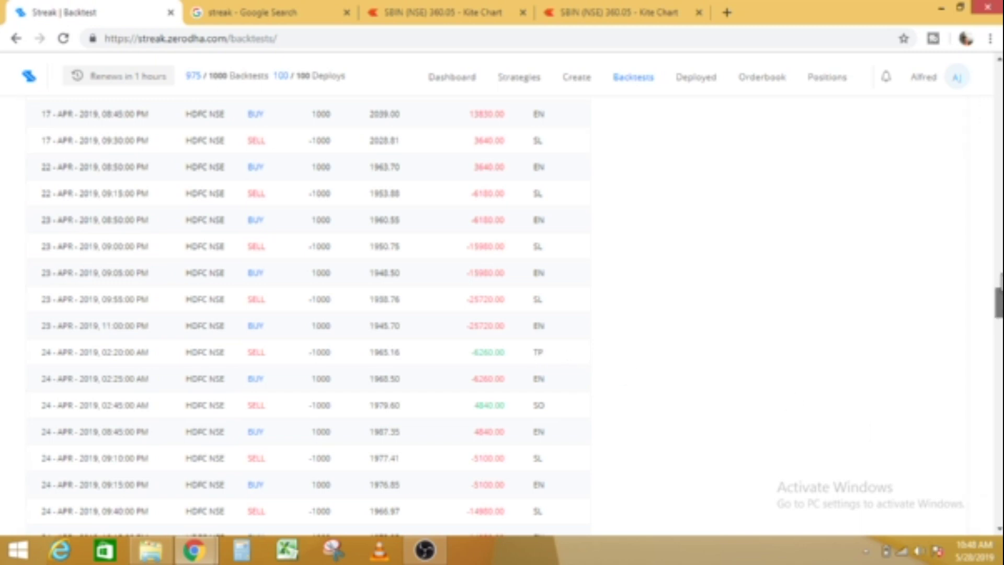
# Step: Adjust the backtest's entry time window to start at 09:30 AM and rerun the backtest on all instruments
pyautogui.moveTo(999, 303); pyautogui.dragTo(999, 126)
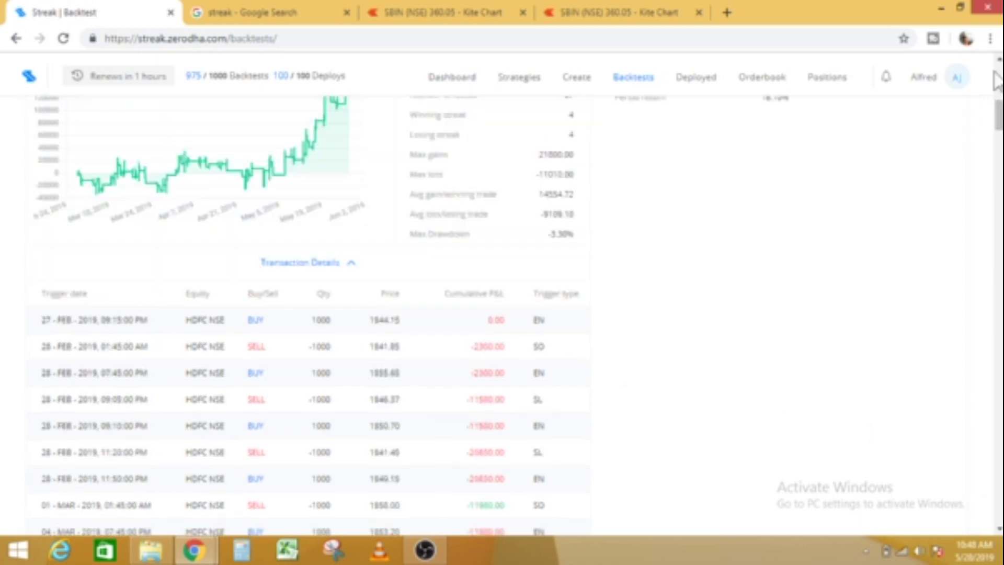
pyautogui.scroll(6, 999, 59)
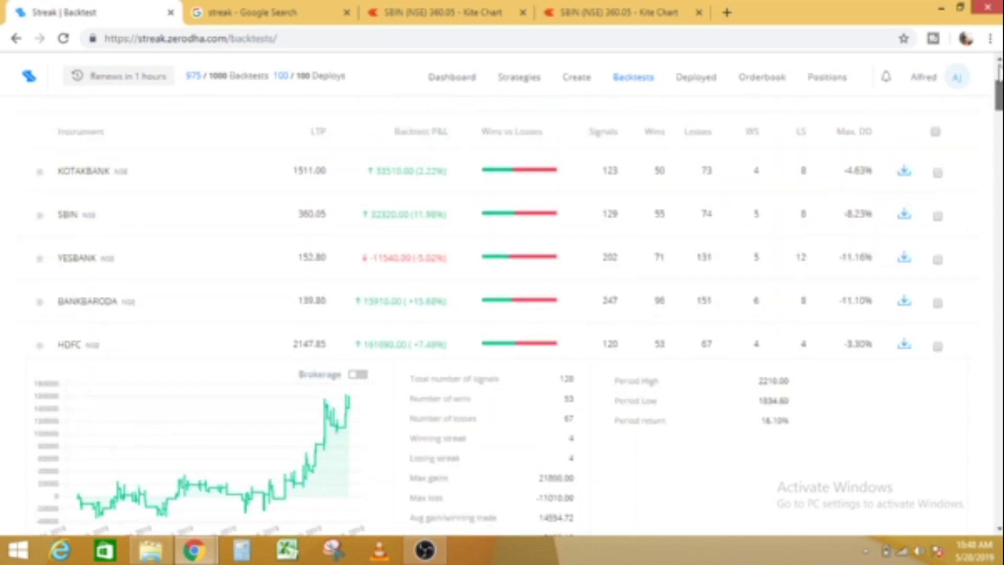
pyautogui.scroll(5, 999, 59)
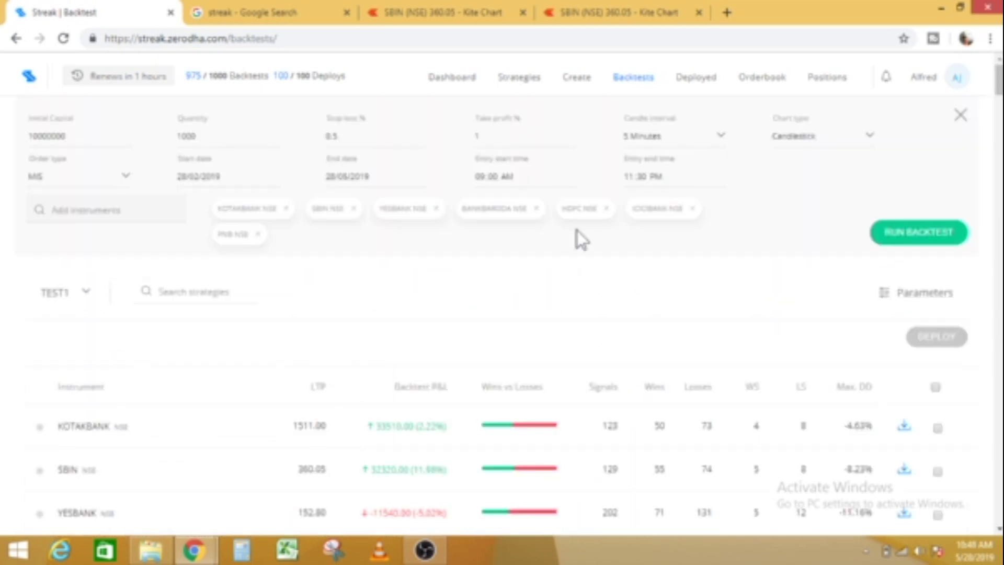
pyautogui.click(501, 179)
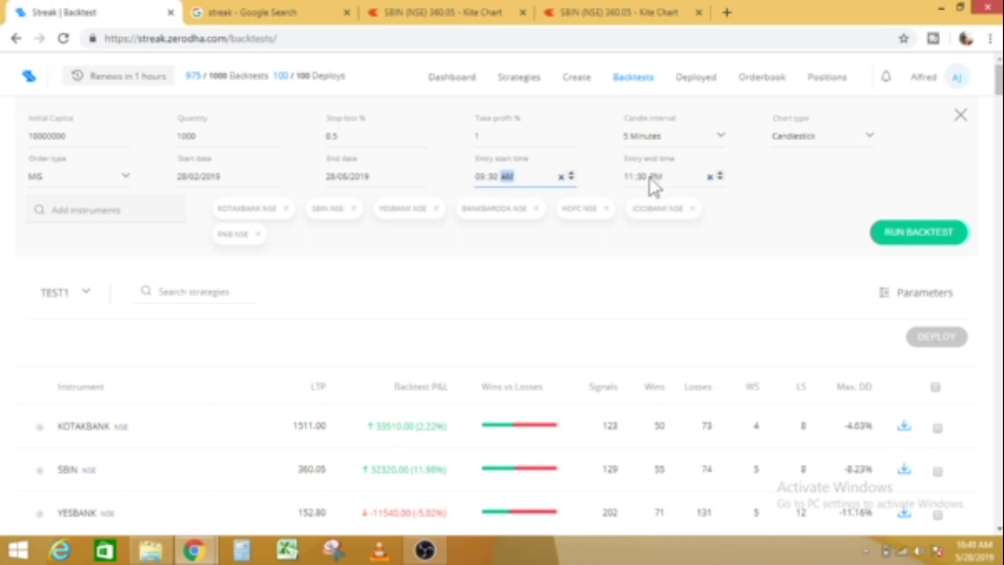
pyautogui.click(632, 179)
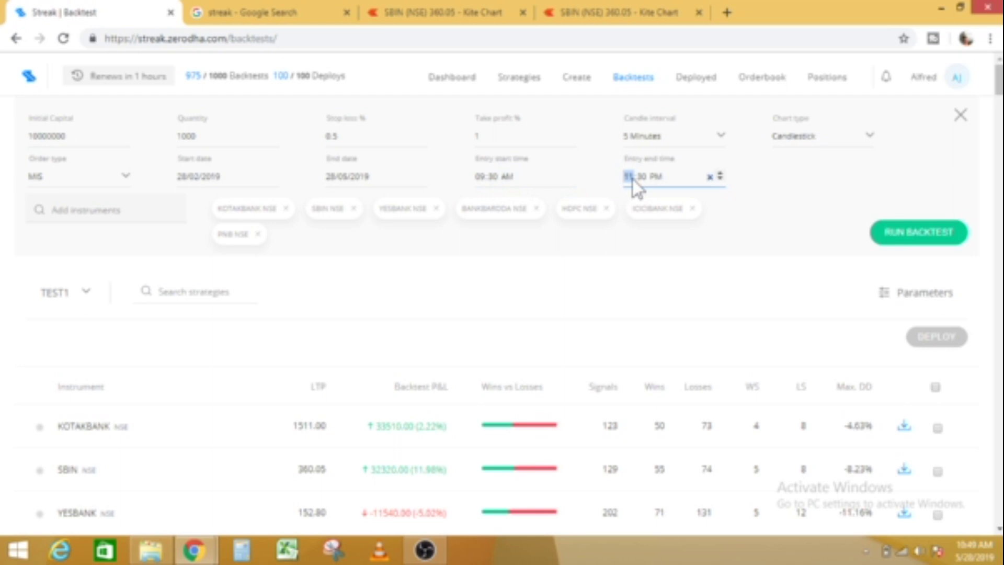
pyautogui.click(721, 296)
pyautogui.click(939, 233)
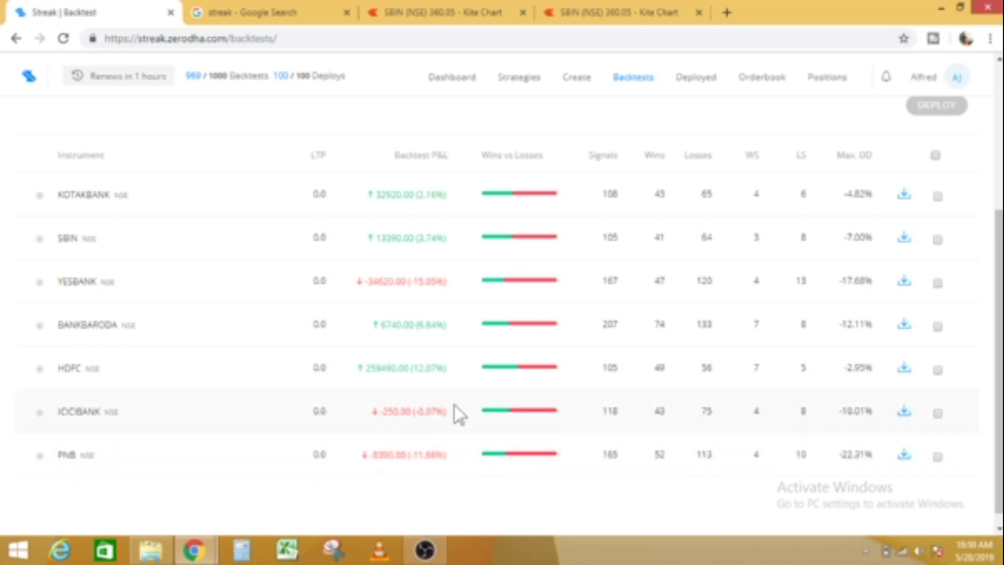
# Step: Expand HDFC's new backtest result, turn on its brokerage adjustment to check the net P&L, and collapse the details
pyautogui.click(392, 378)
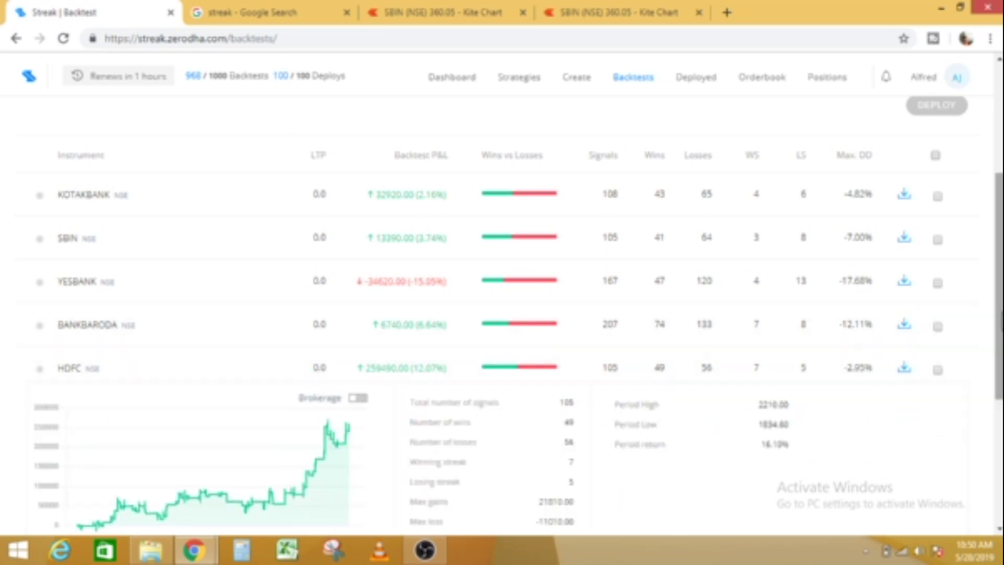
pyautogui.scroll(-4, 316, 413)
pyautogui.scroll(4, 316, 413)
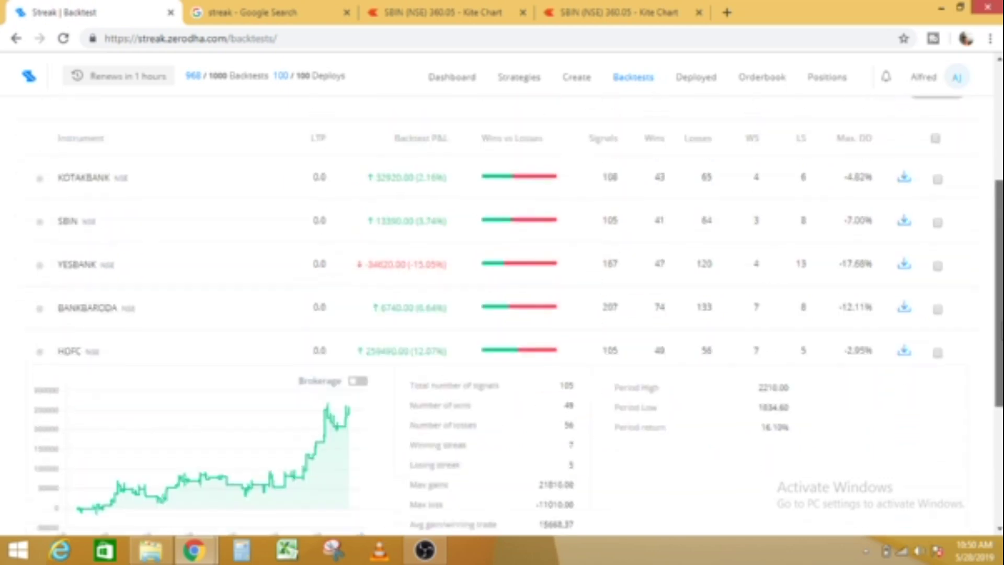
pyautogui.moveTo(356, 382)
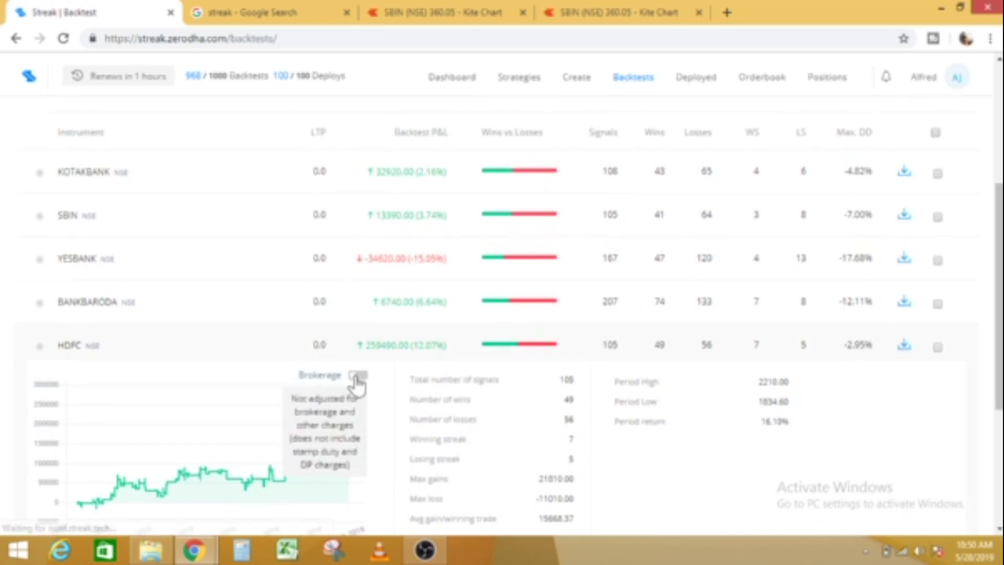
pyautogui.click(358, 376)
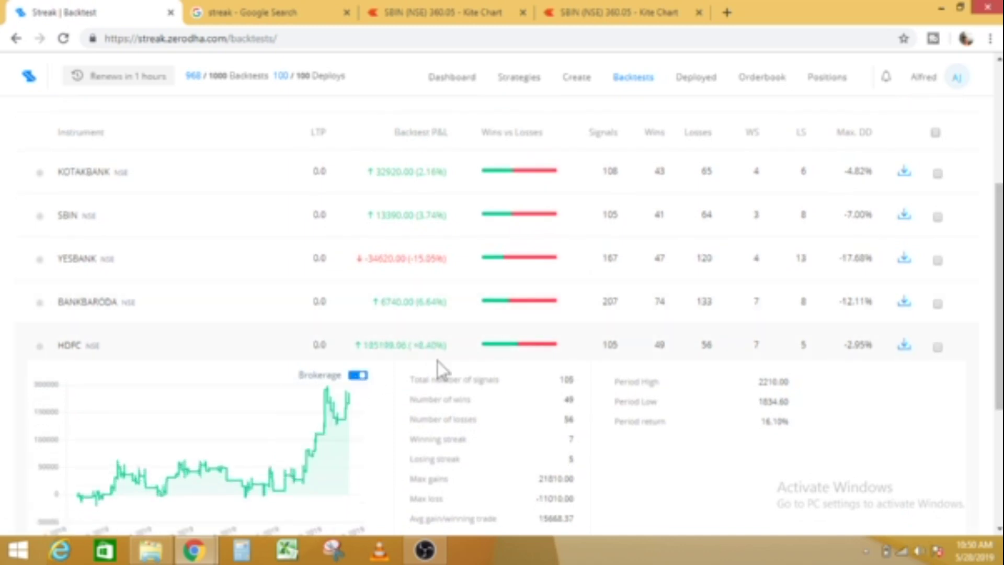
pyautogui.click(291, 360)
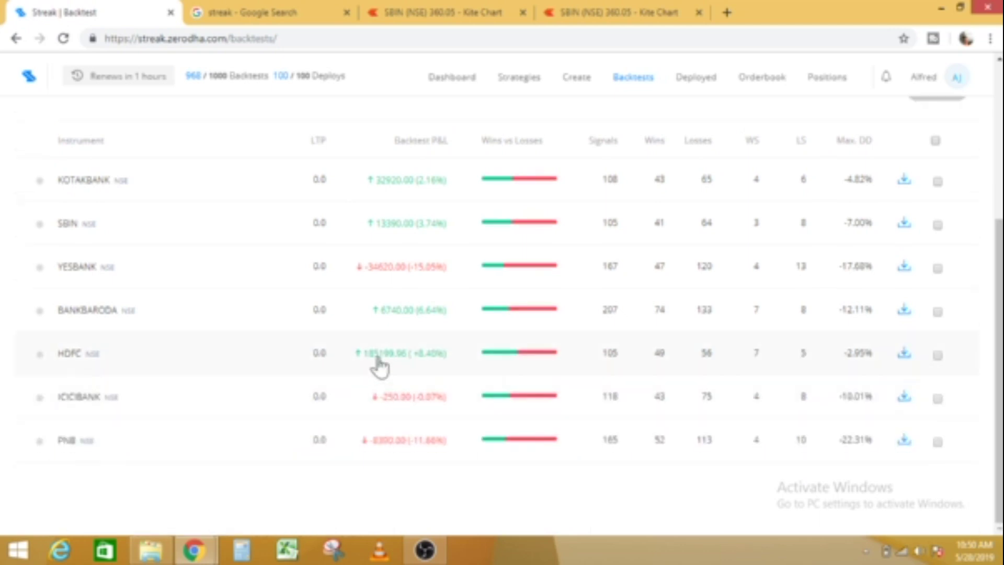
# Step: Expand HDFC's backtest result, review its equity curve and statistics alongside the backtest parameters, and collapse the details
pyautogui.click(621, 366)
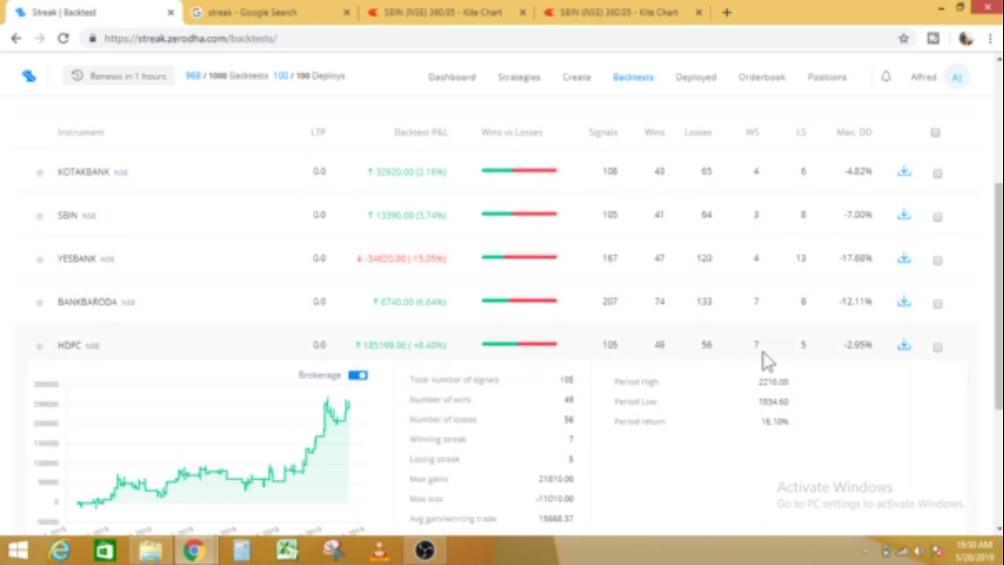
pyautogui.scroll(-3, 1000, 366)
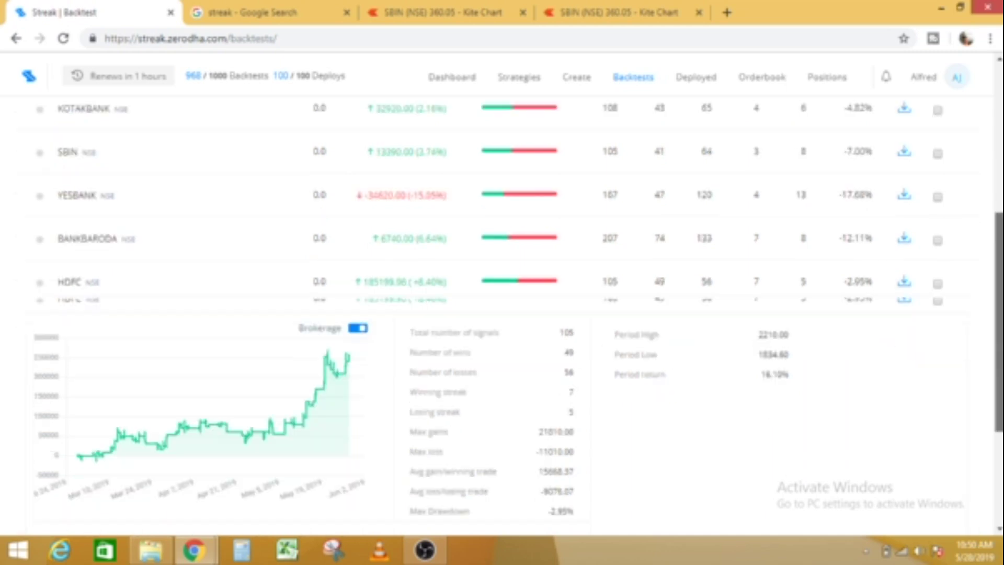
pyautogui.scroll(6, 997, 402)
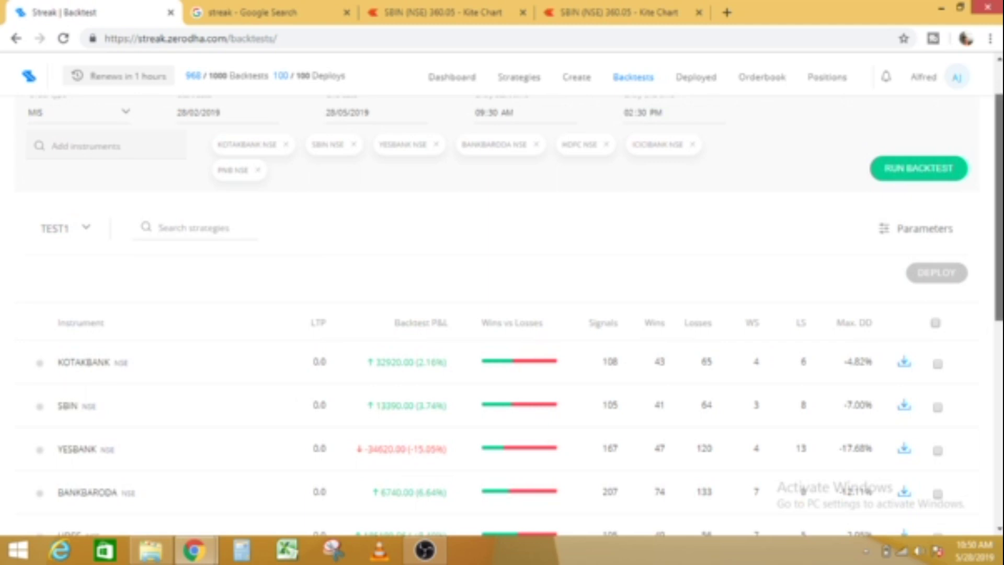
pyautogui.scroll(1, 1000, 198)
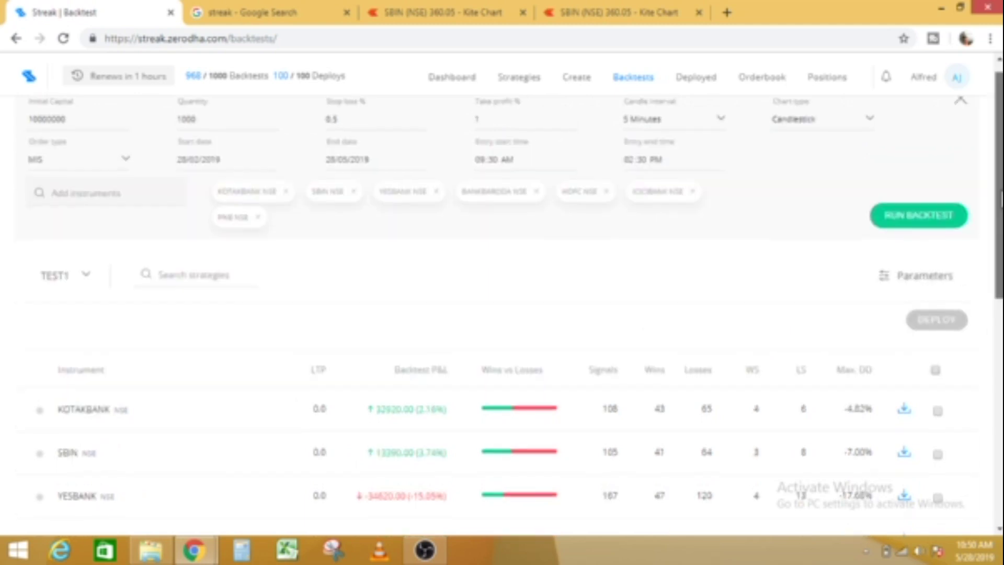
pyautogui.moveTo(1001, 198); pyautogui.dragTo(1000, 205)
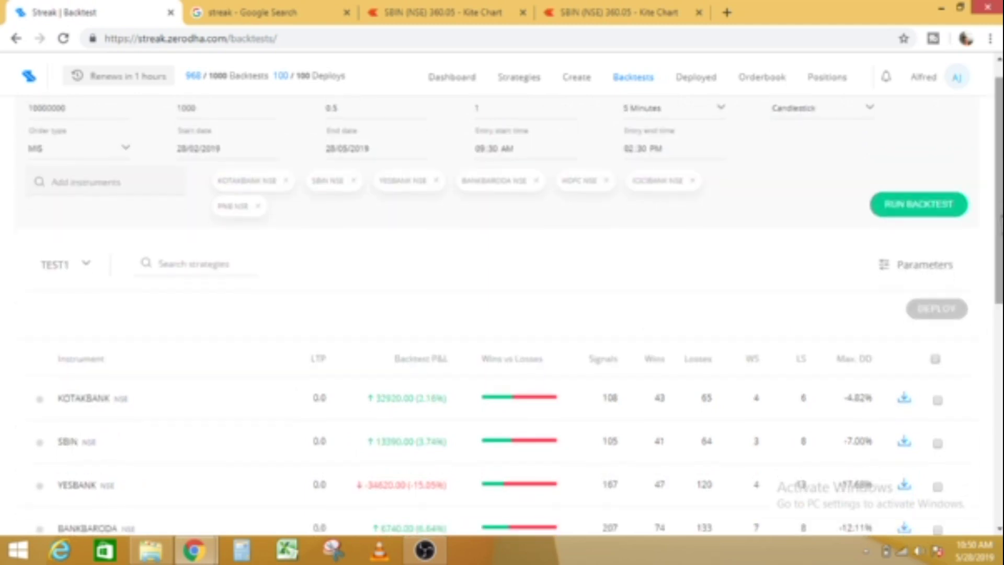
pyautogui.moveTo(1000, 220); pyautogui.dragTo(1001, 306)
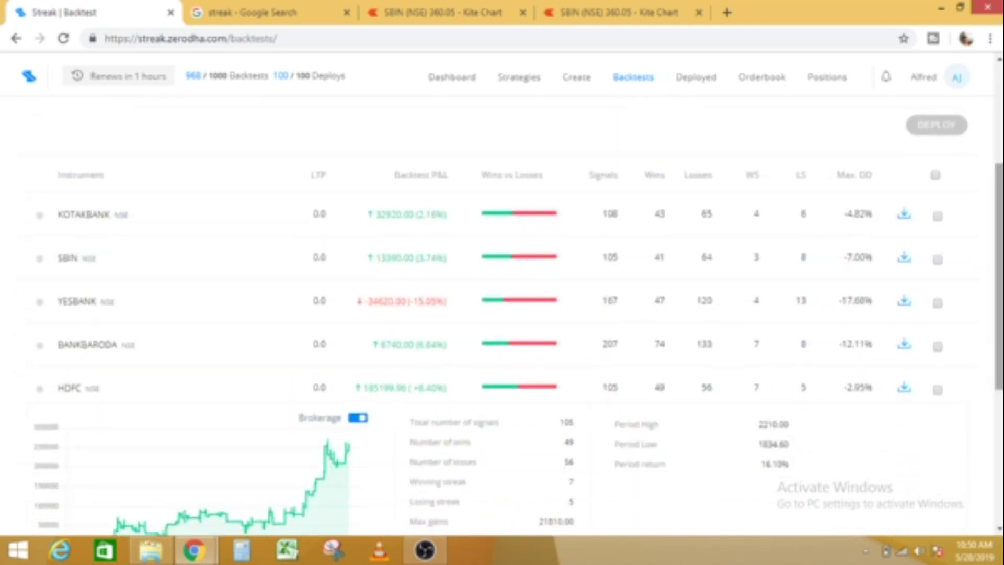
pyautogui.moveTo(1001, 306); pyautogui.dragTo(1000, 359)
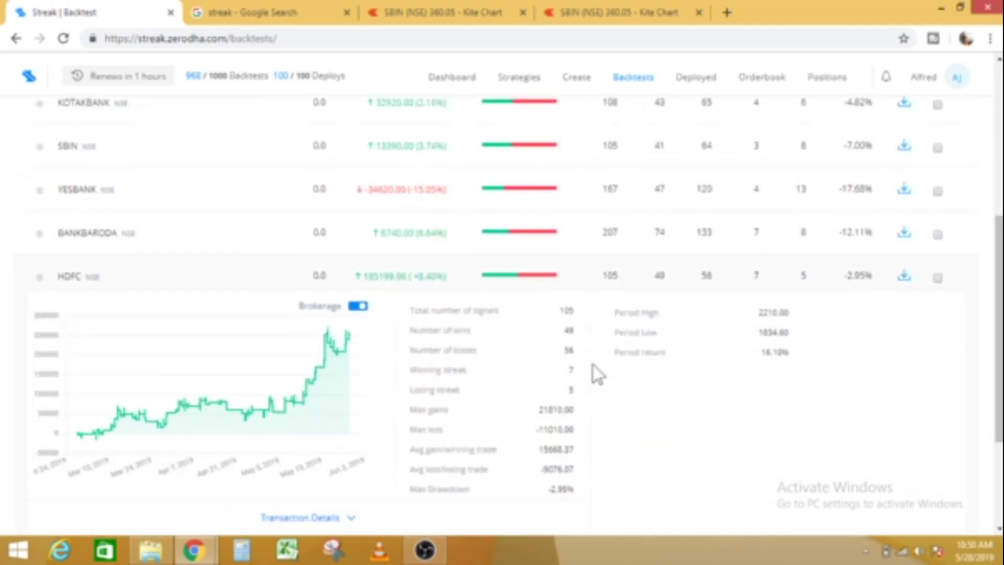
pyautogui.click(257, 280)
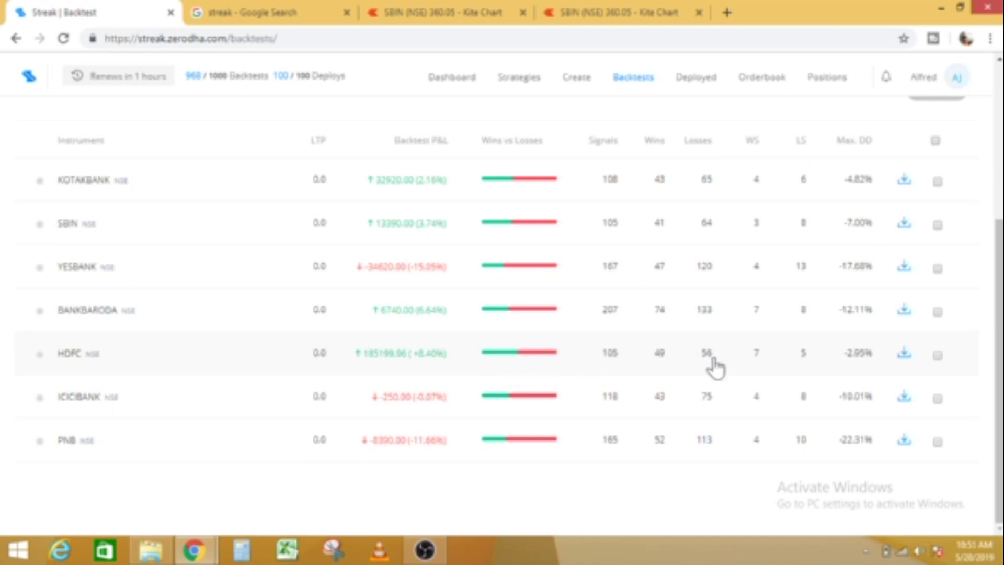
# Step: Select HDFC's backtest result and open the deployment settings for it
pyautogui.click(938, 355)
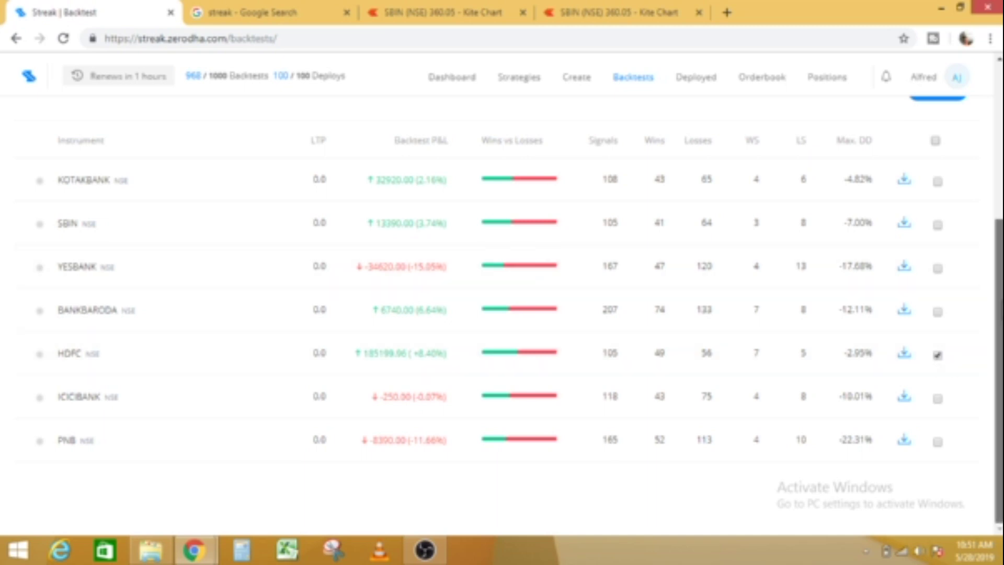
pyautogui.scroll(2, 998, 304)
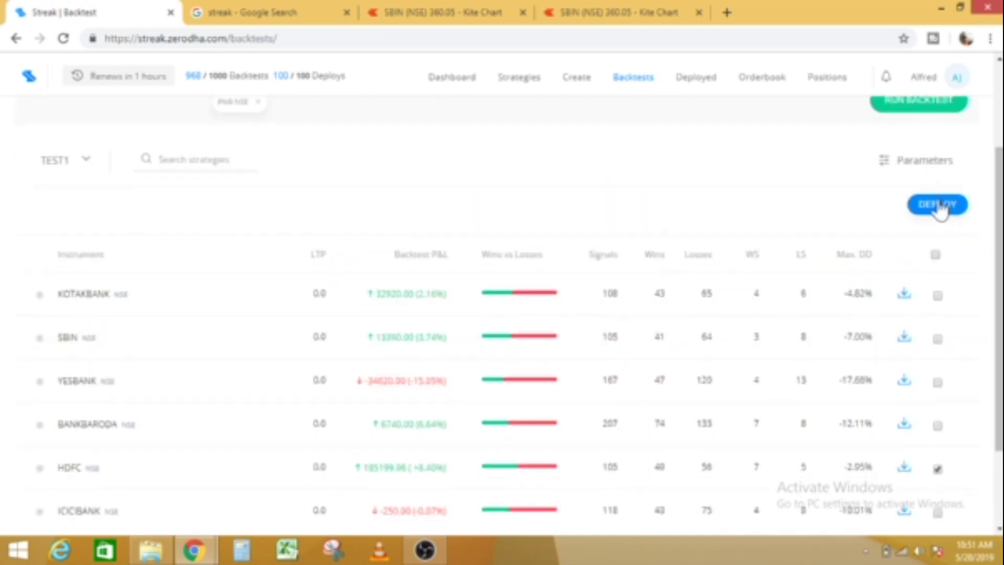
pyautogui.click(937, 205)
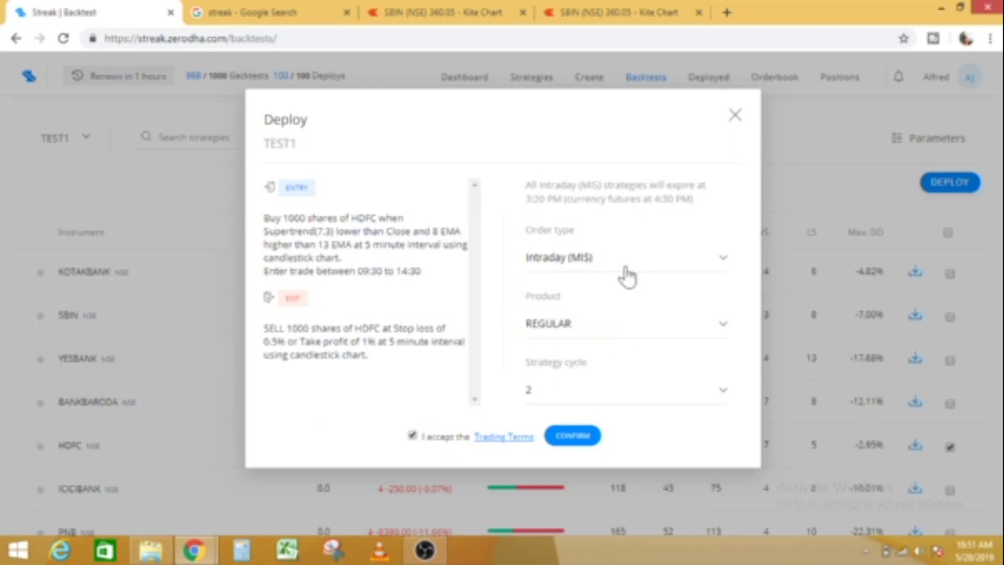
# Step: Try BO as the deployment's product type and switch it back to REGULAR
pyautogui.click(568, 341)
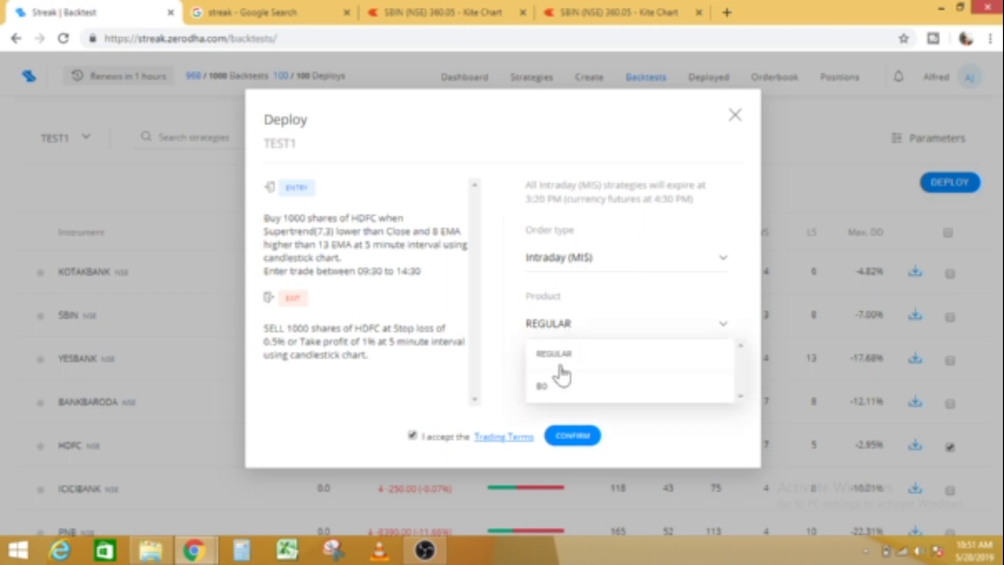
pyautogui.click(550, 393)
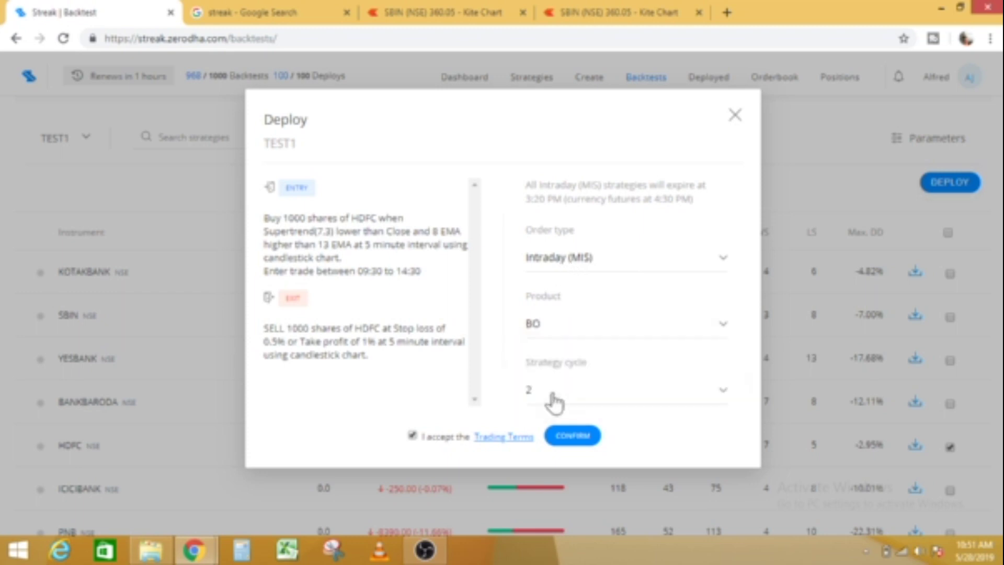
pyautogui.click(584, 331)
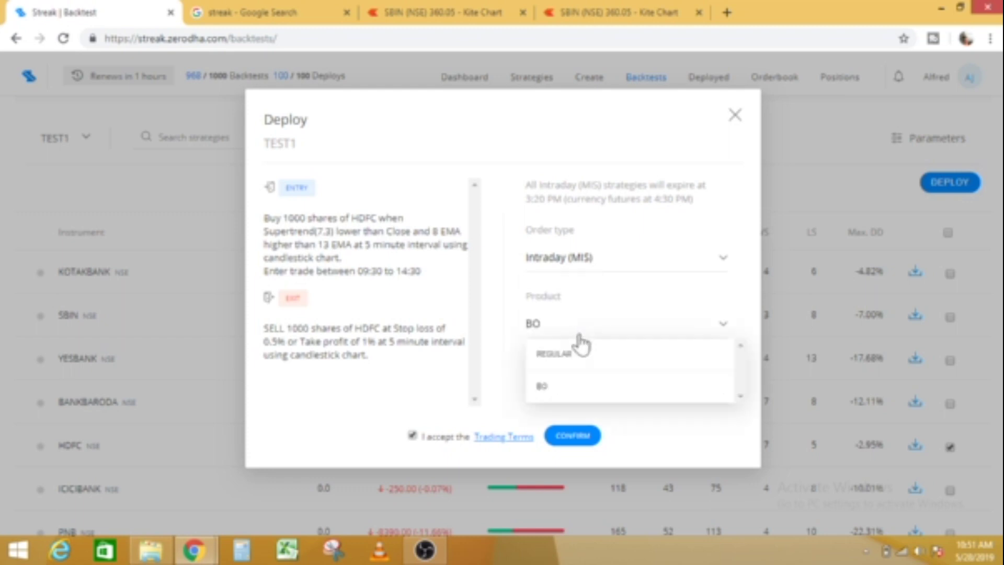
pyautogui.click(575, 356)
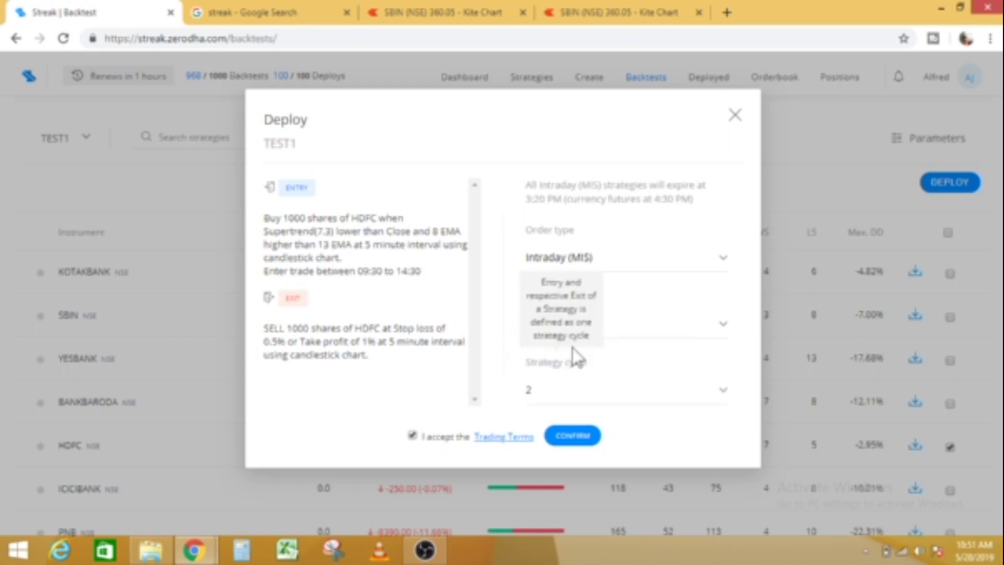
# Step: Set the strategy cycle to 4 and confirm the deployment of TEST1 on HDFC
pyautogui.moveTo(584, 371)
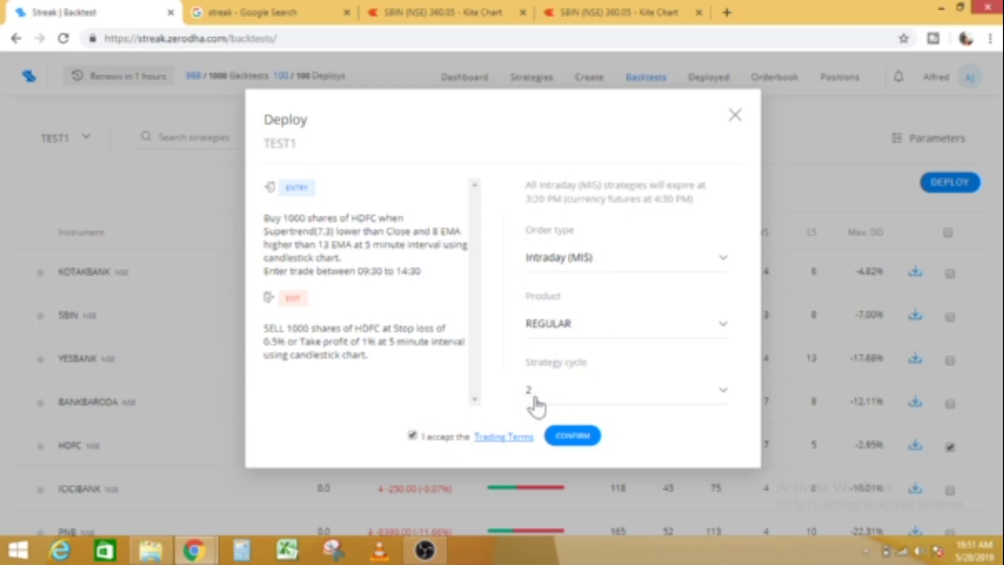
pyautogui.click(723, 396)
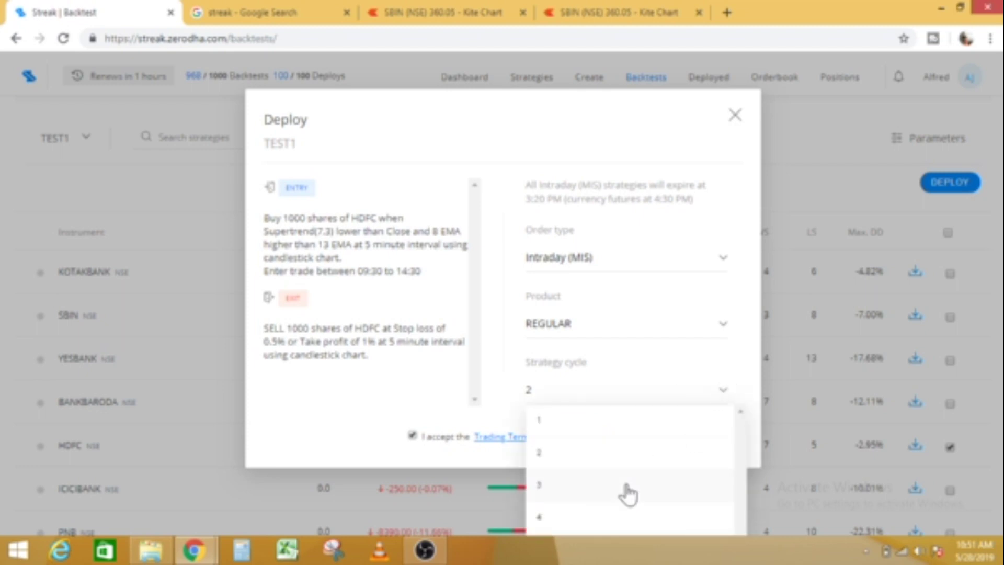
pyautogui.click(618, 515)
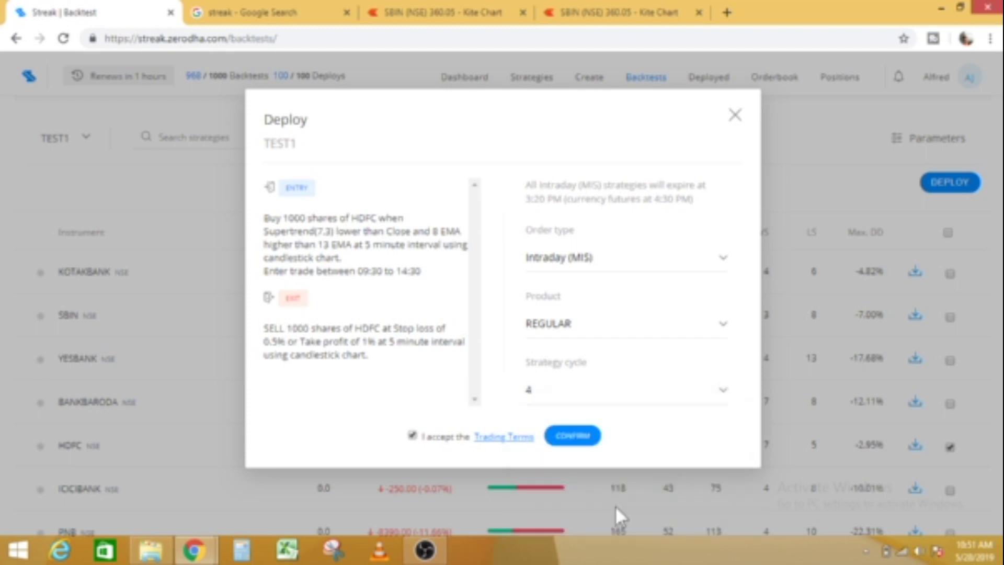
pyautogui.click(571, 438)
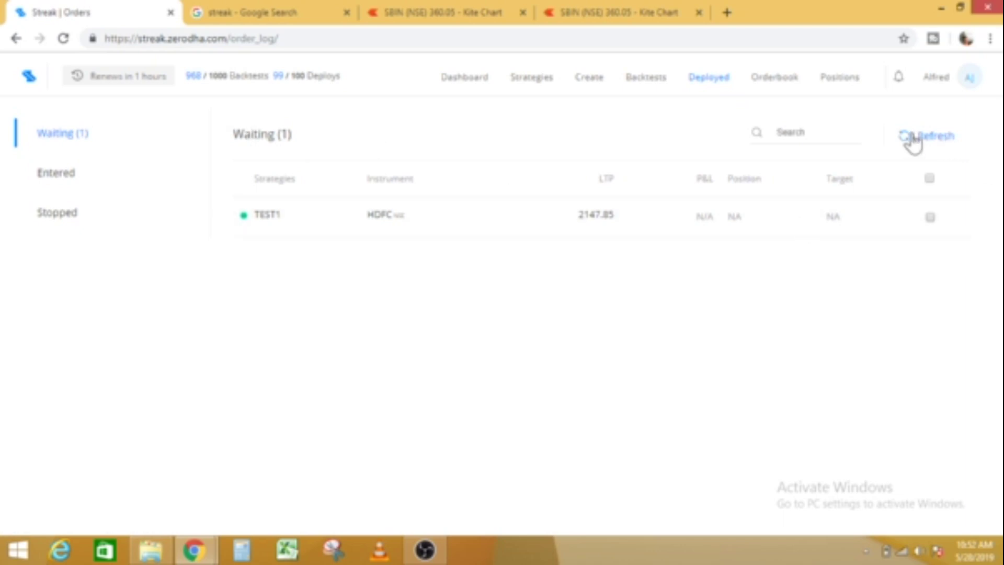
# Step: Check the notifications and the orderbook for activity from the deployed strategy
pyautogui.click(900, 77)
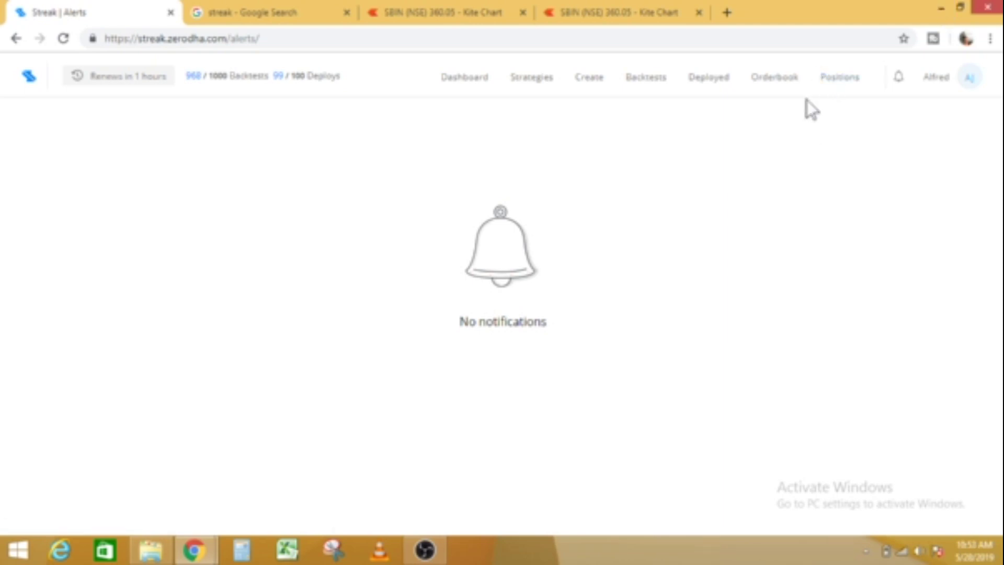
pyautogui.click(773, 78)
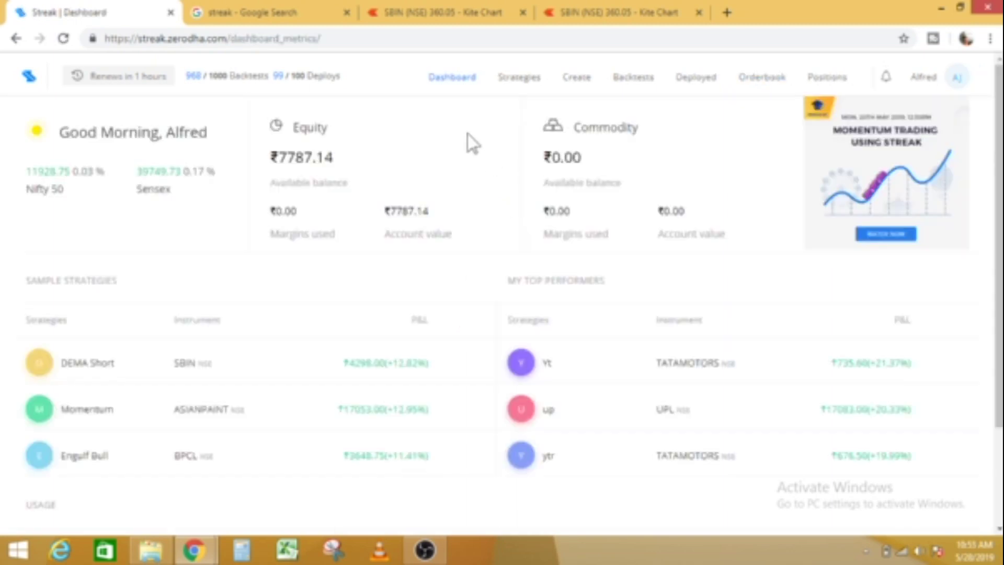
# Step: Open the saved strategies list and review TEST1's entry and exit rules and its backtest results for each instrument
pyautogui.click(519, 77)
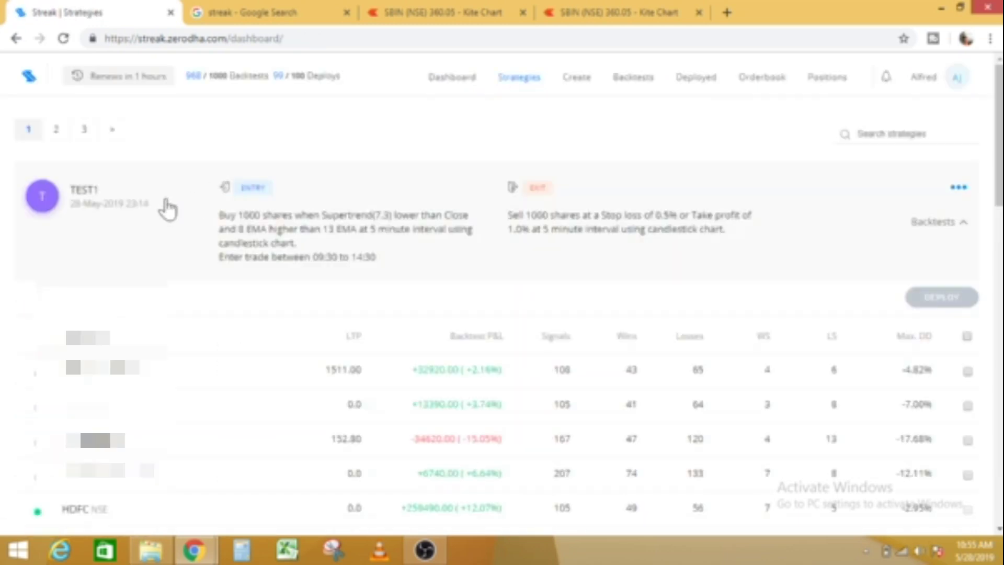
pyautogui.moveTo(998, 173); pyautogui.dragTo(998, 218)
pyautogui.scroll(1, 502, 314)
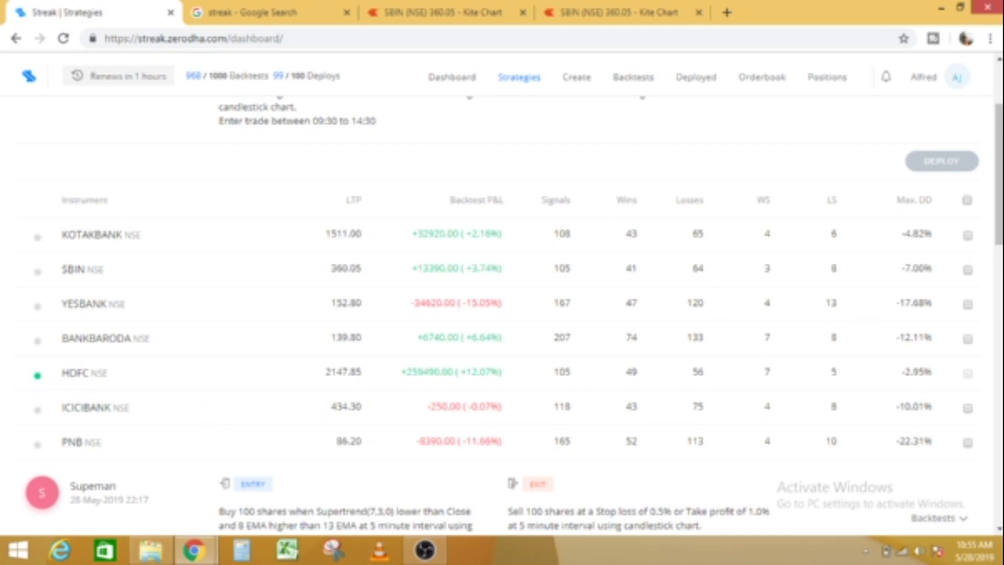
pyautogui.scroll(1, 501, 314)
pyautogui.scroll(3, 502, 313)
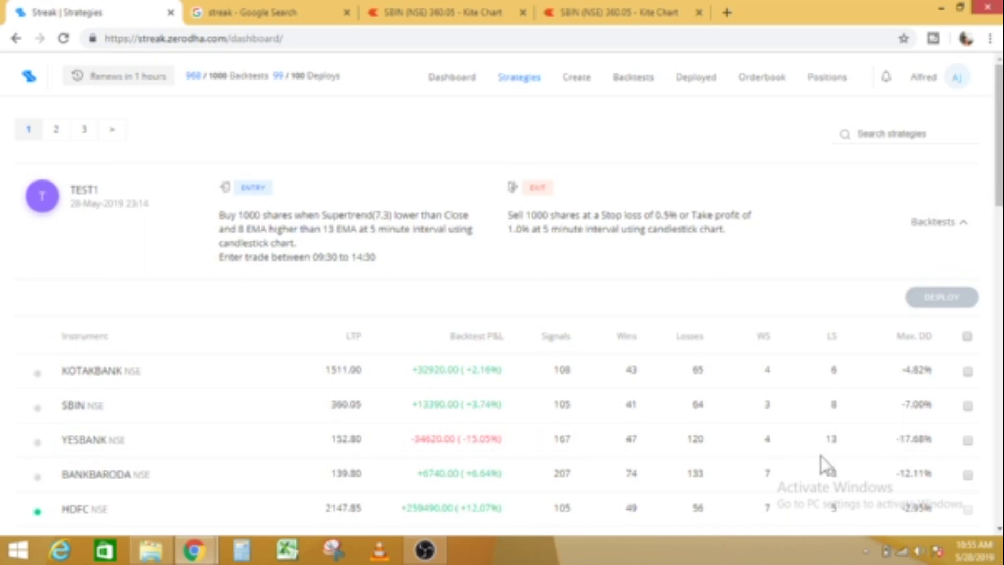
pyautogui.scroll(-1, 960, 173)
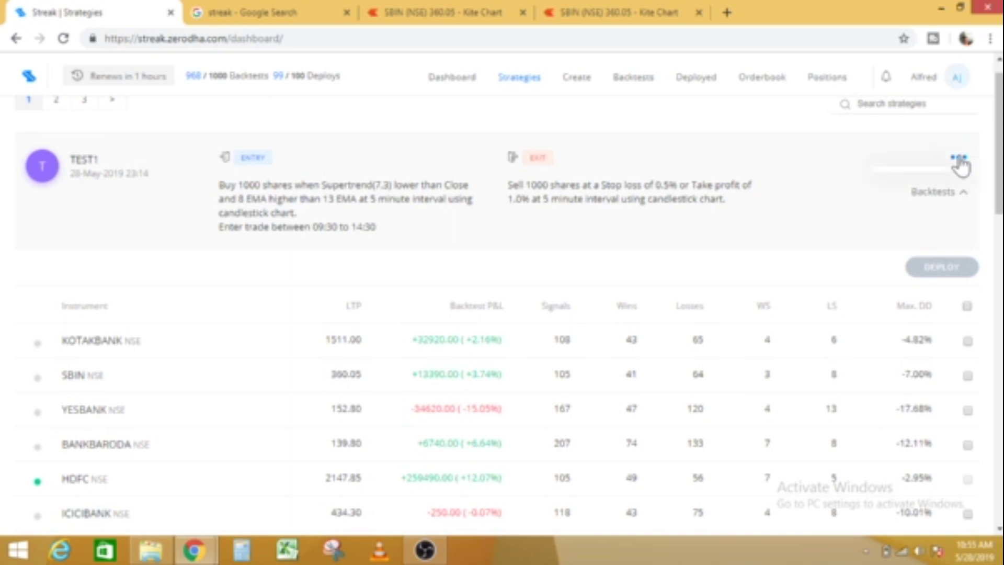
# Step: View the actions available for the TEST1 strategy and dismiss them without choosing one
pyautogui.click(958, 160)
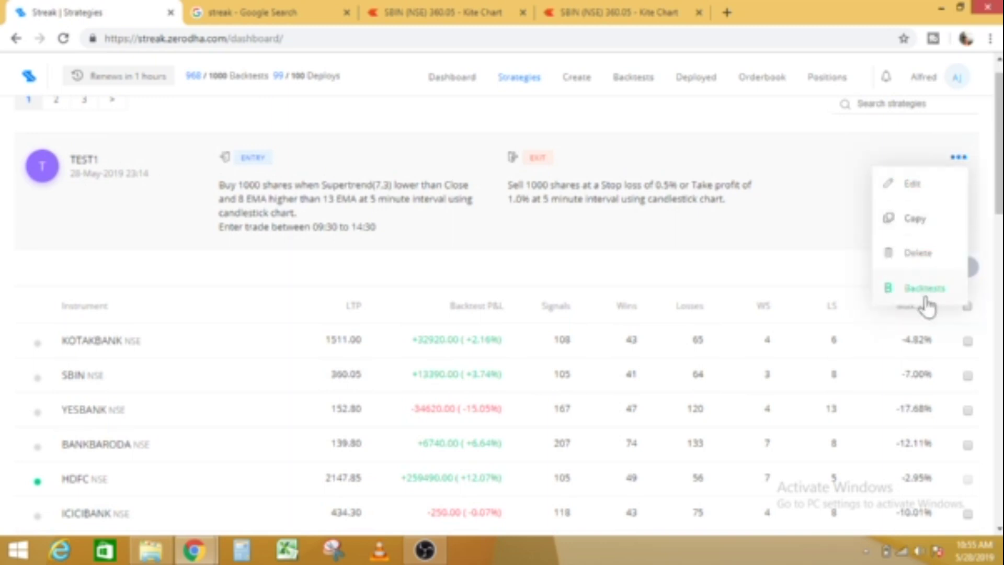
pyautogui.click(795, 287)
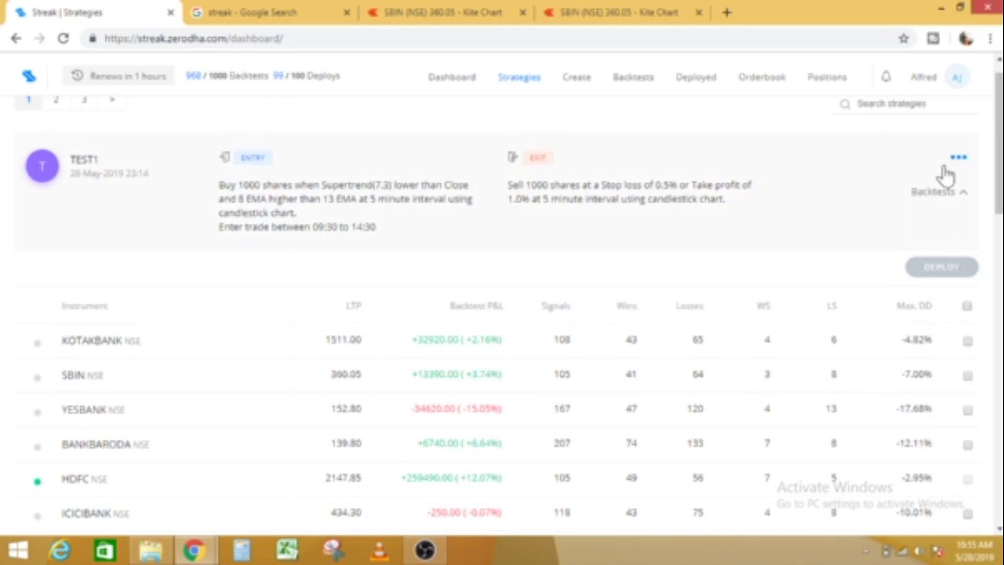
pyautogui.scroll(1, 983, 149)
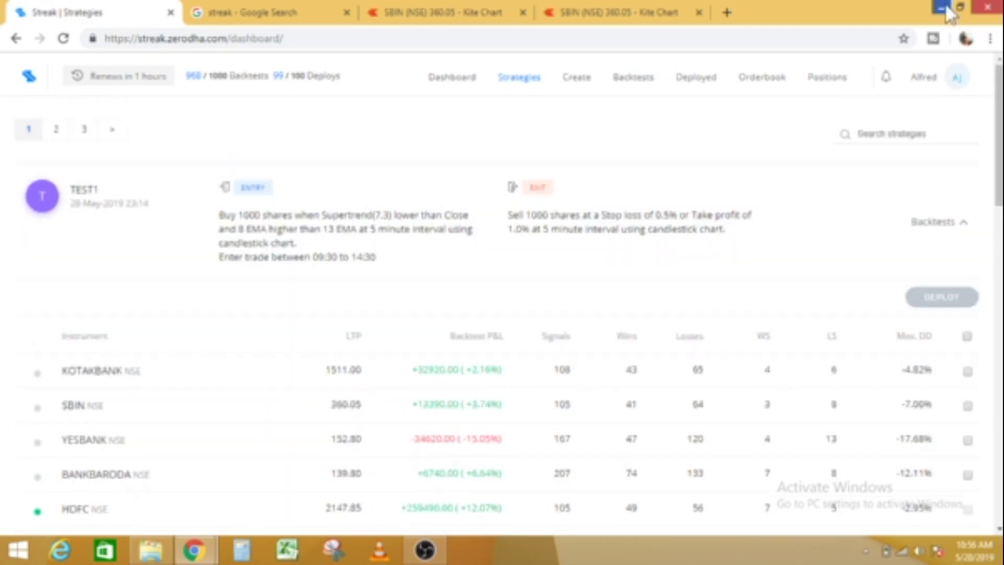